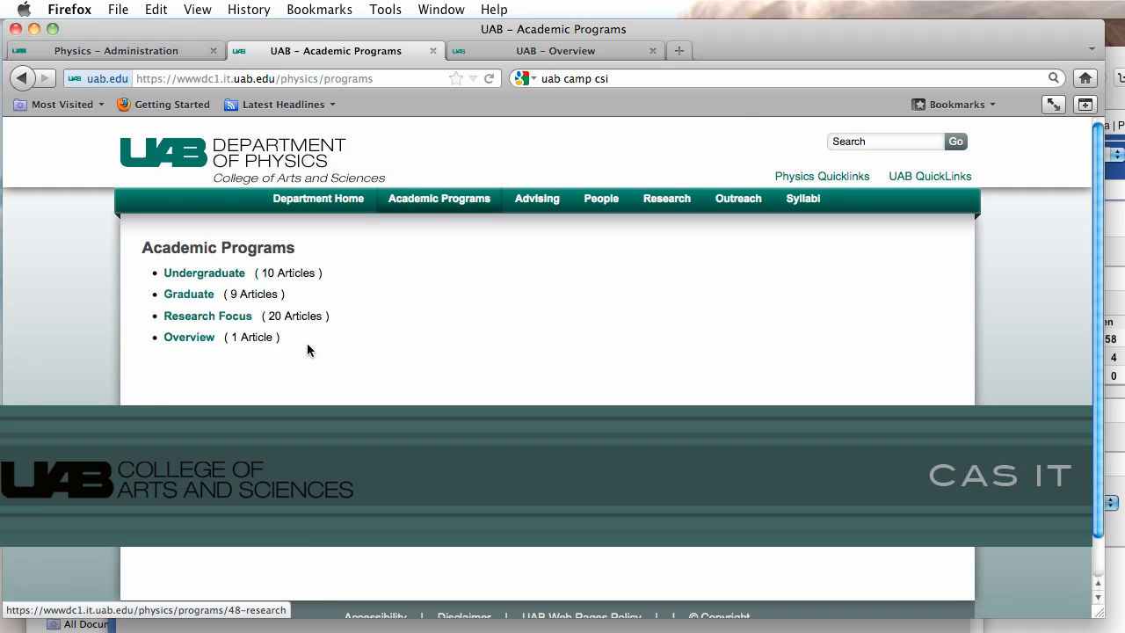
Check the site's Undergraduate article list and open the Undergraduate Sidebar's menu items in the Physics administration's Menu Manager.
{"action": "left_click", "coordinate": [201, 276]}
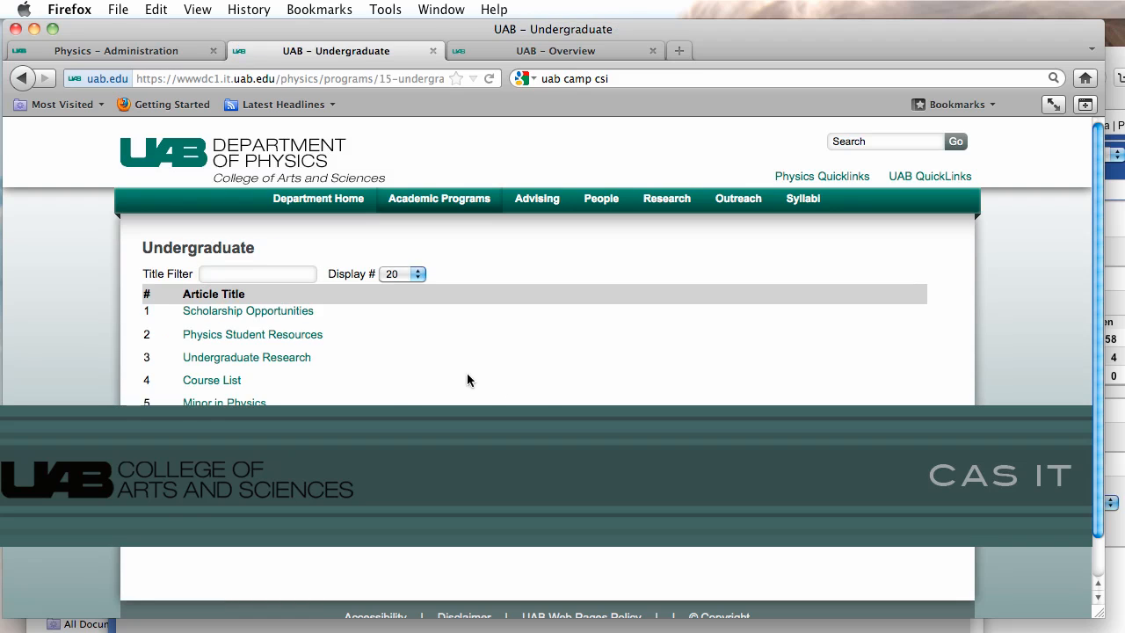
{"action": "left_click", "coordinate": [25, 80]}
{"action": "left_click", "coordinate": [66, 50]}
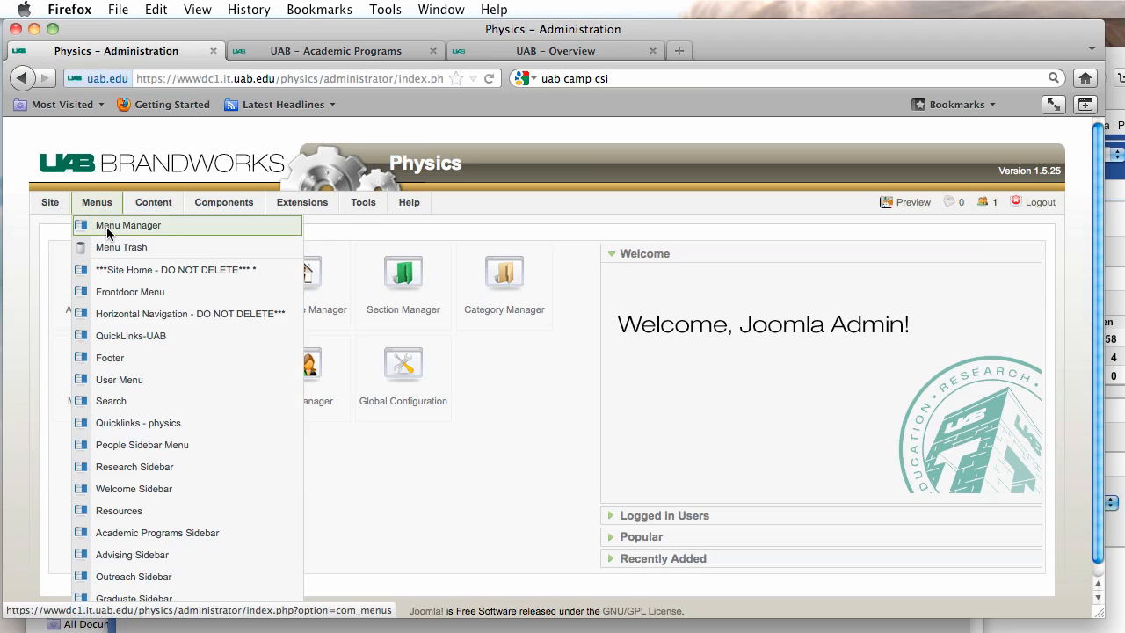
{"action": "left_click", "coordinate": [108, 224]}
{"action": "scroll", "coordinate": [433, 261], "scroll_direction": "down", "scroll_amount": 5}
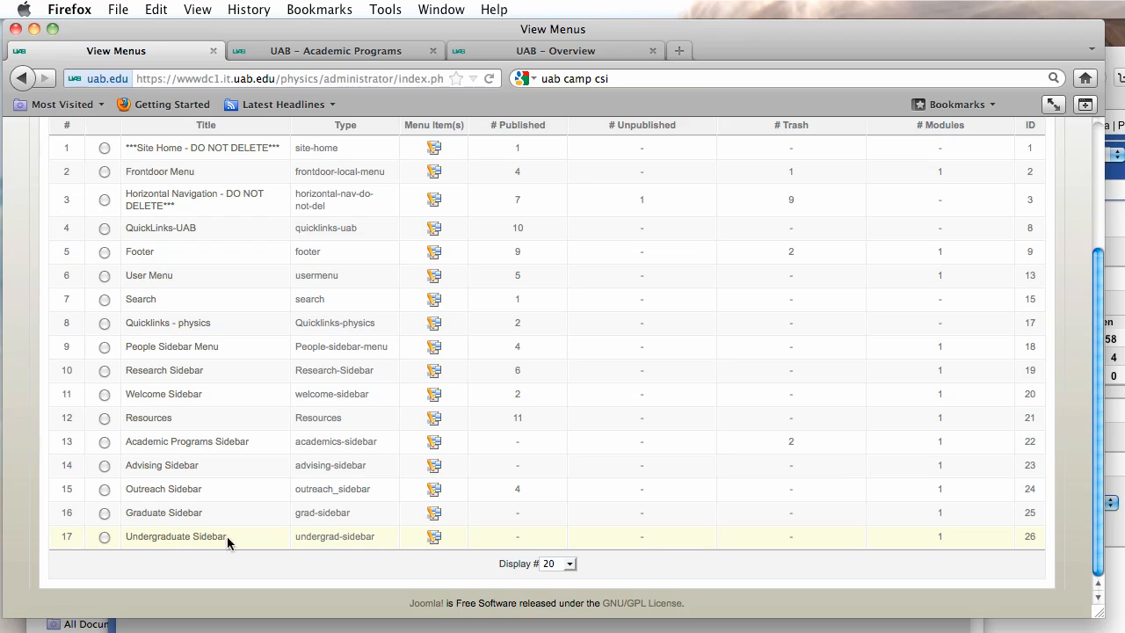
{"action": "left_click", "coordinate": [435, 536]}
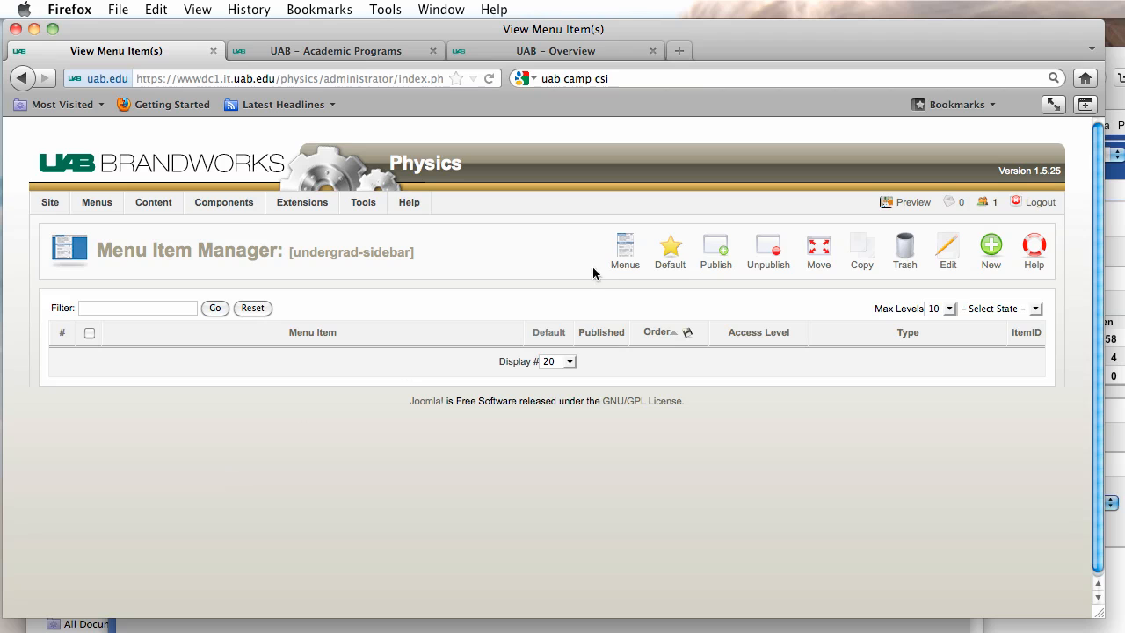
Start a new Article Layout menu item for the Undergraduate Sidebar, moving the TextEdit list of article titles out of the way.
{"action": "left_click", "coordinate": [990, 252]}
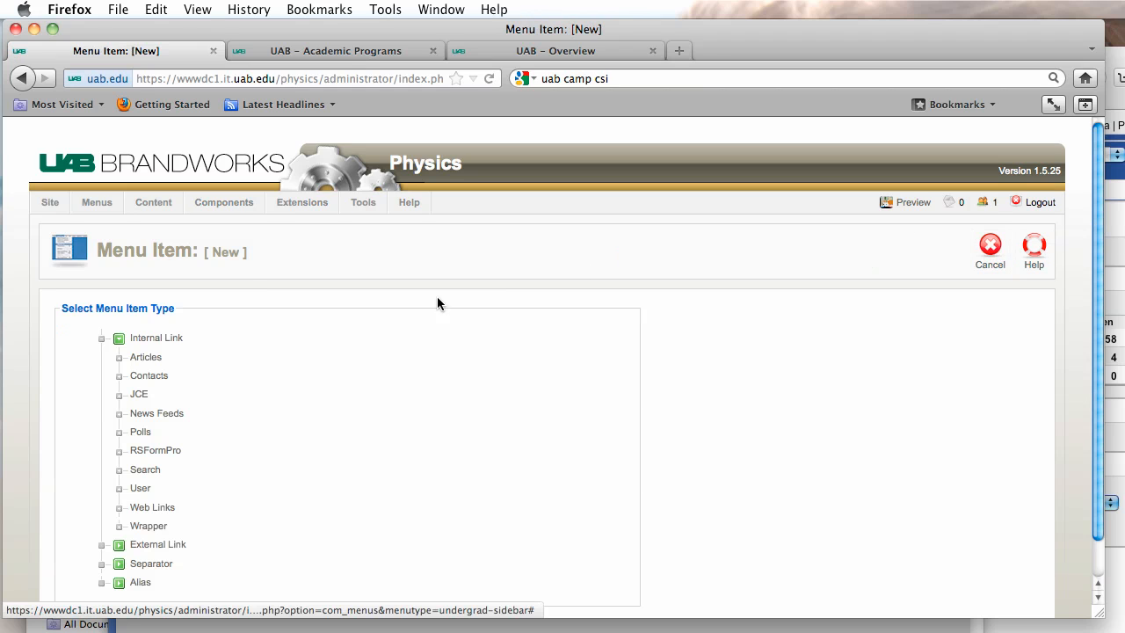
{"action": "left_click", "coordinate": [143, 360]}
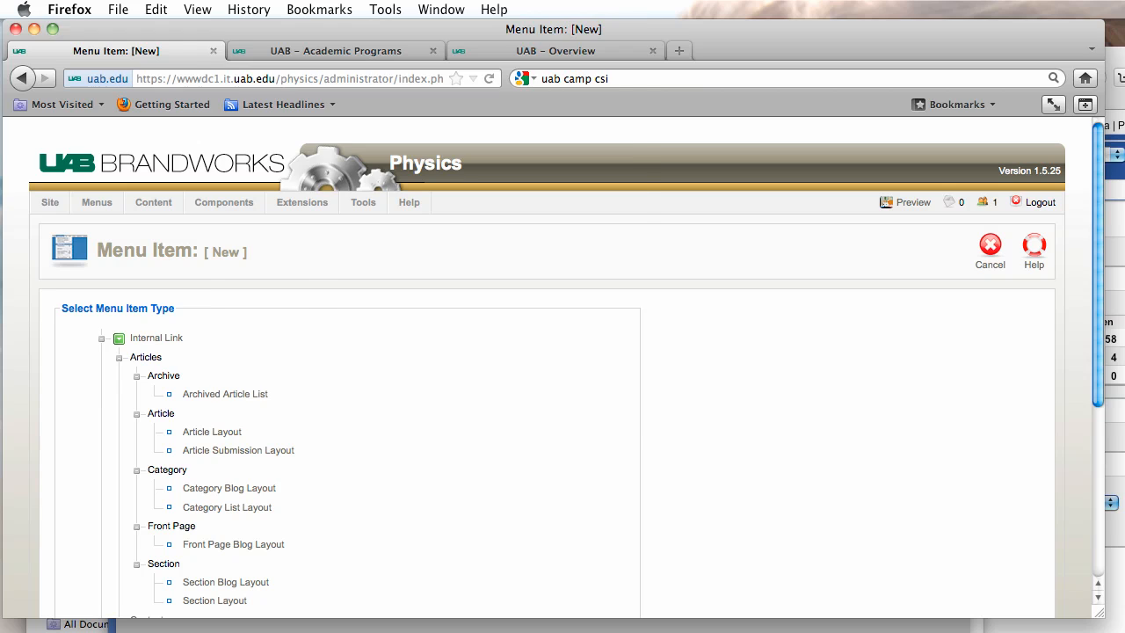
{"action": "key", "text": "super+Tab"}
{"action": "scroll", "coordinate": [515, 129], "scroll_direction": "up", "scroll_amount": 4}
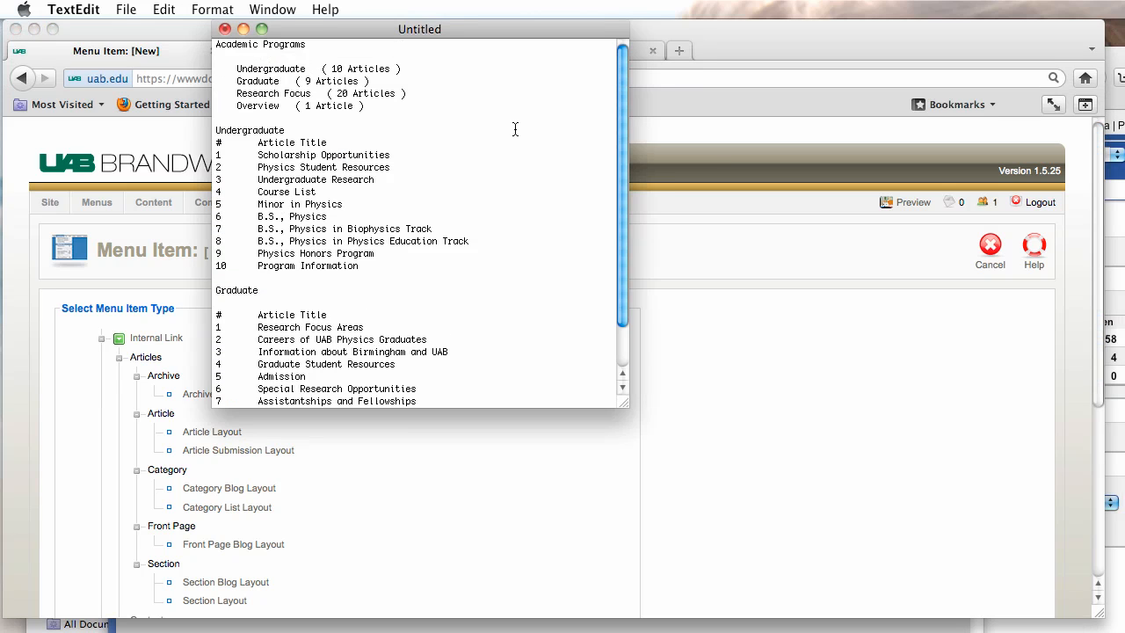
{"action": "left_click_drag", "start_coordinate": [330, 30], "coordinate": [1123, 325]}
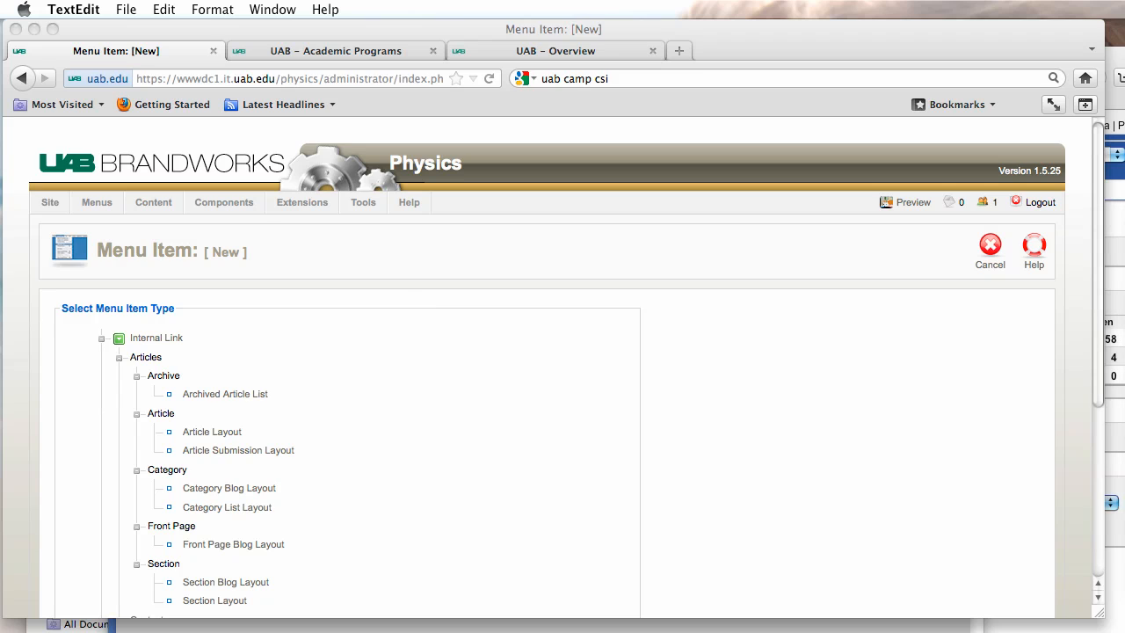
{"action": "scroll", "coordinate": [112, 373], "scroll_direction": "down", "scroll_amount": 2}
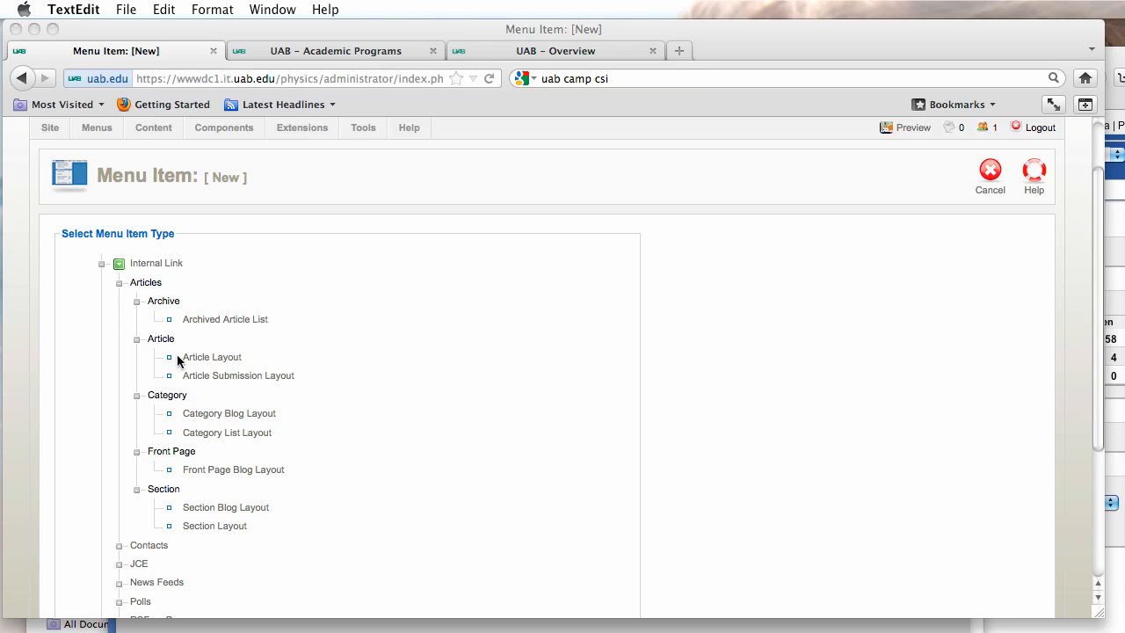
{"action": "left_click", "coordinate": [207, 354]}
{"action": "left_click", "coordinate": [210, 358]}
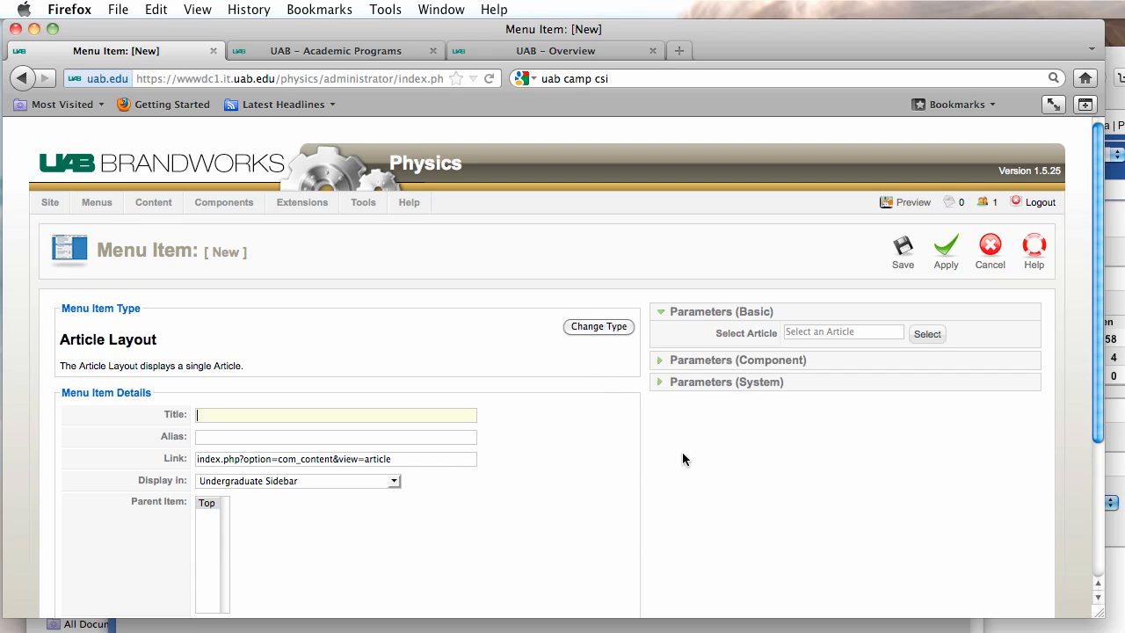
Title the new menu item "Undergraduate Programs".
{"action": "left_click", "coordinate": [396, 414]}
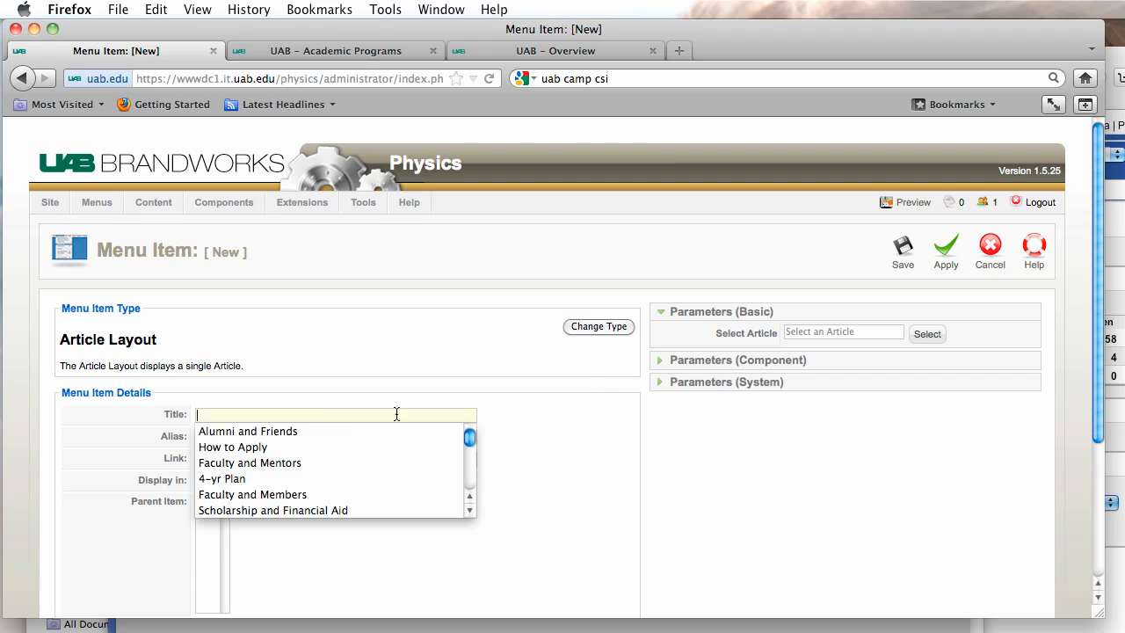
{"action": "type", "text": "Under"}
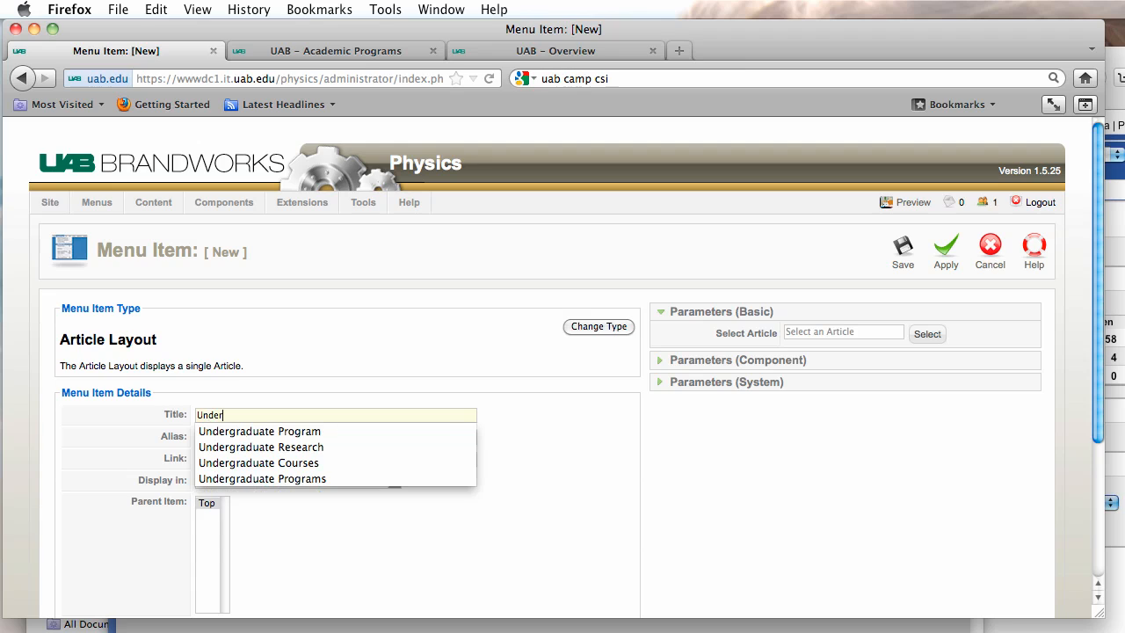
{"action": "type", "text": "graduate P"}
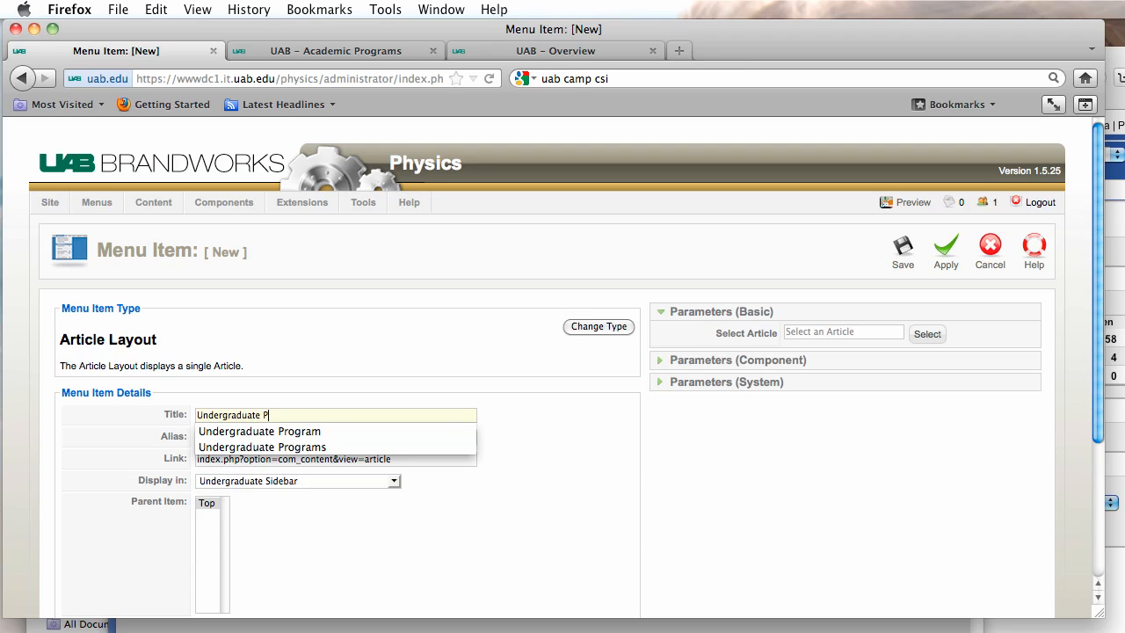
{"action": "type", "text": "rograms"}
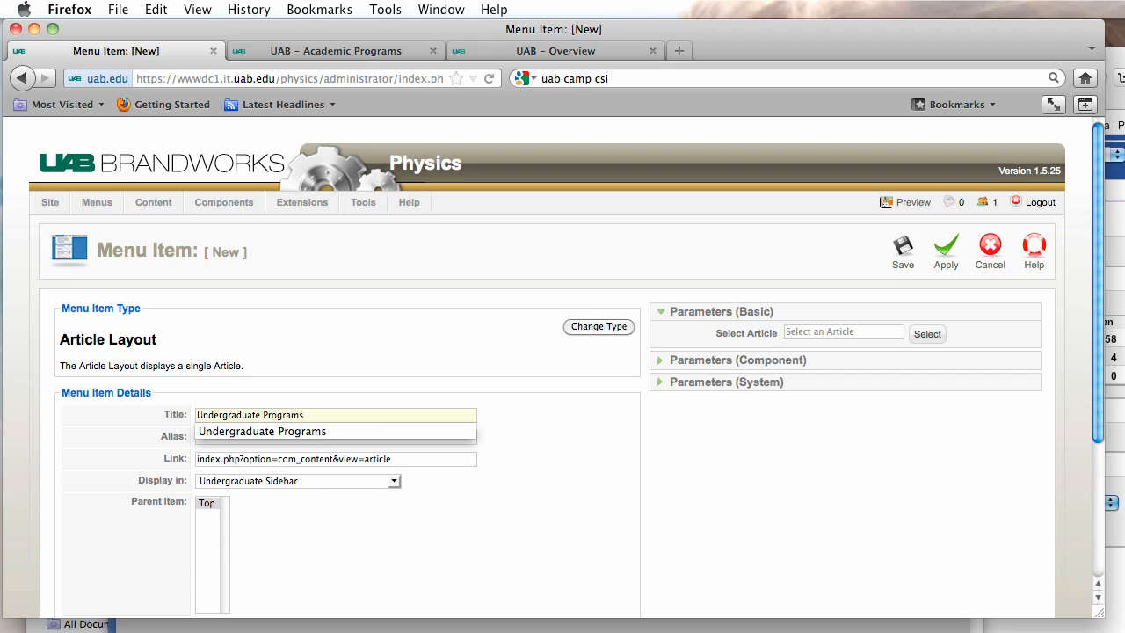
{"action": "left_click", "coordinate": [414, 466]}
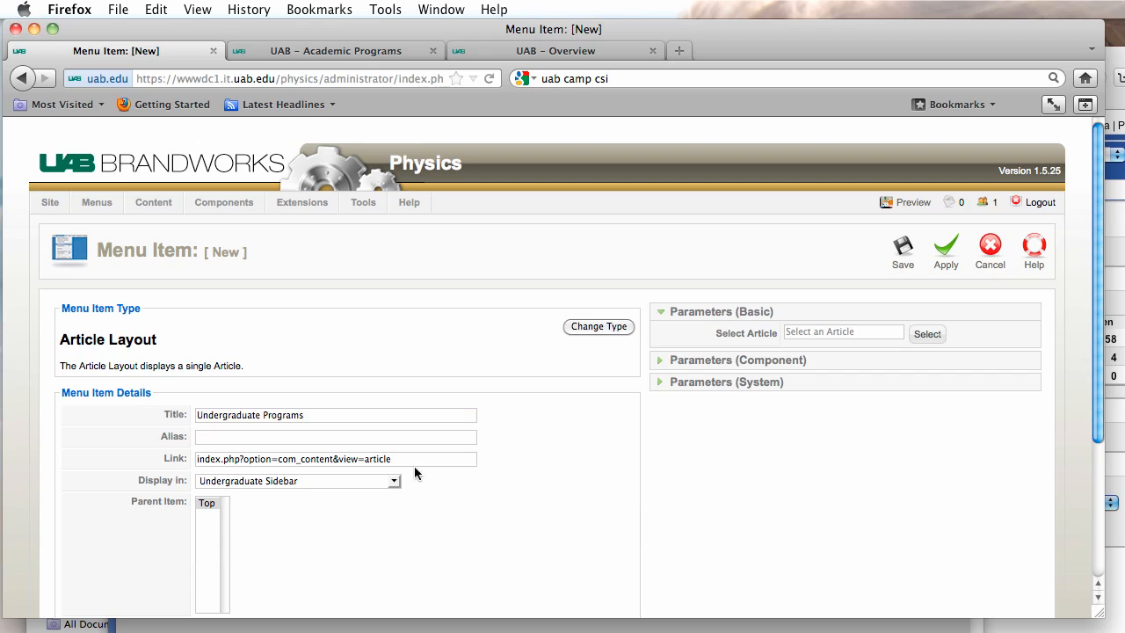
Link the menu item to the Program Information article, filtering the article list by the Academic Programs section.
{"action": "scroll", "coordinate": [414, 512], "scroll_direction": "down", "scroll_amount": 3}
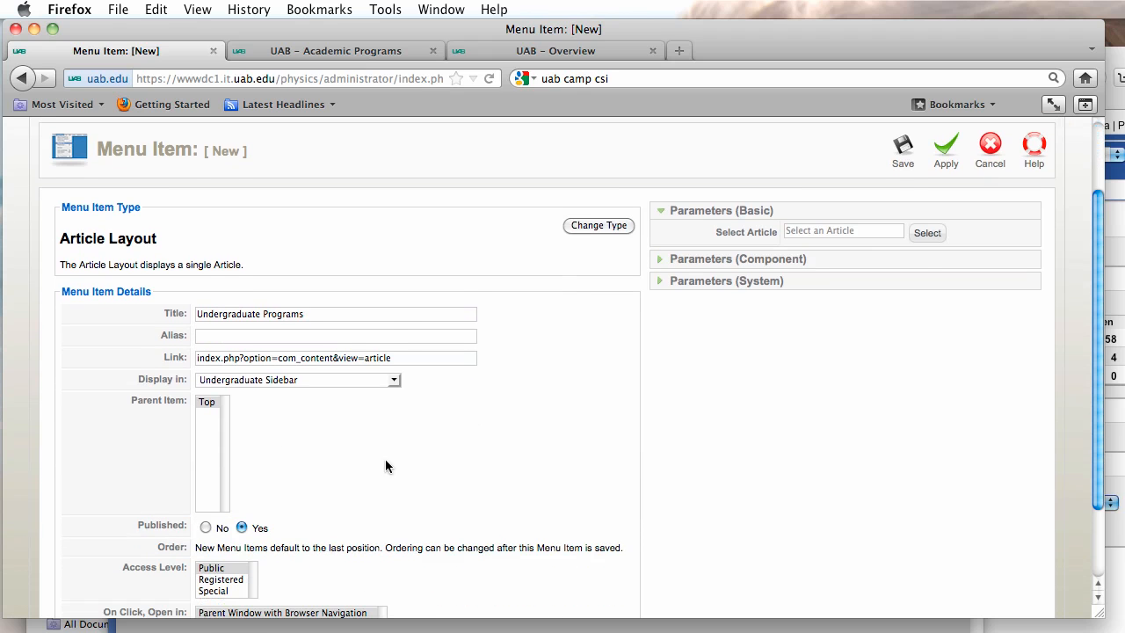
{"action": "left_click", "coordinate": [926, 232]}
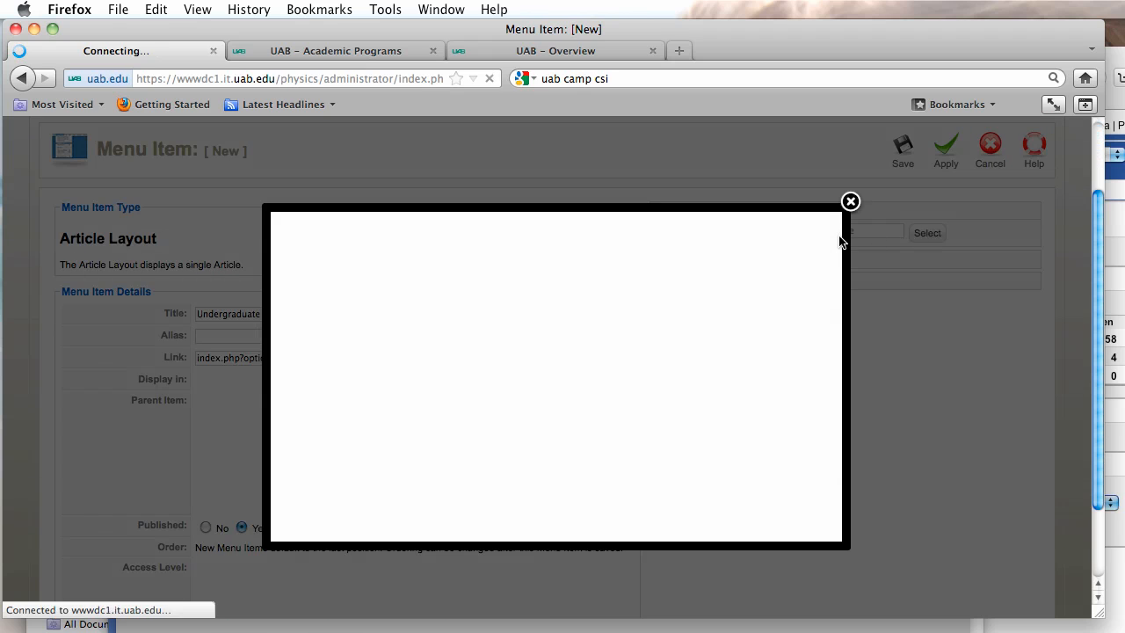
{"action": "left_click", "coordinate": [564, 257]}
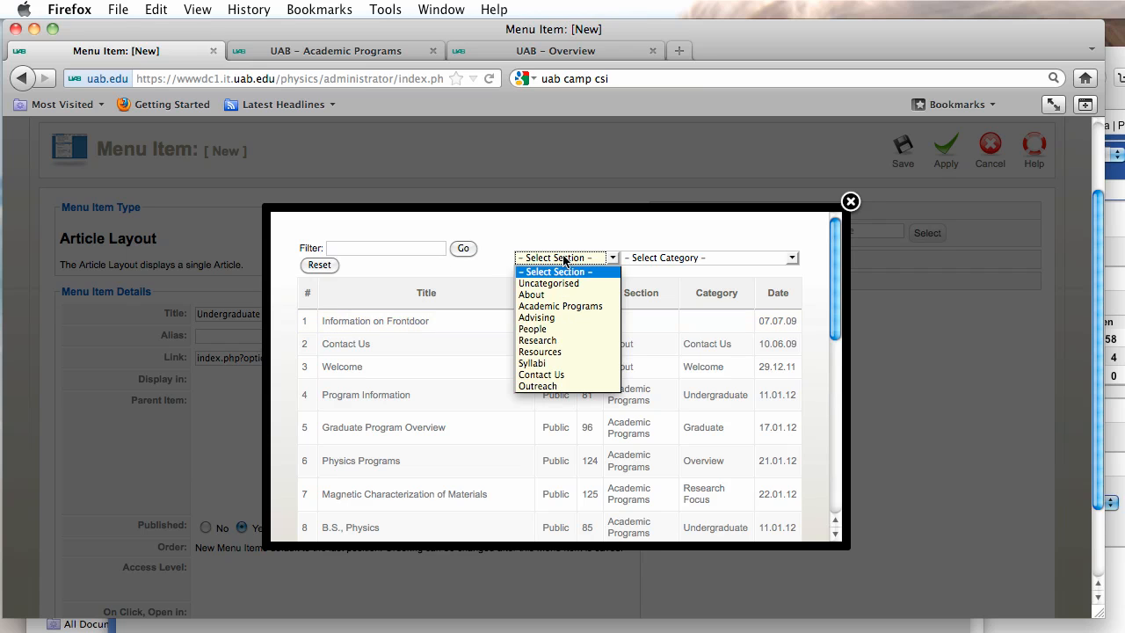
{"action": "left_click", "coordinate": [563, 305]}
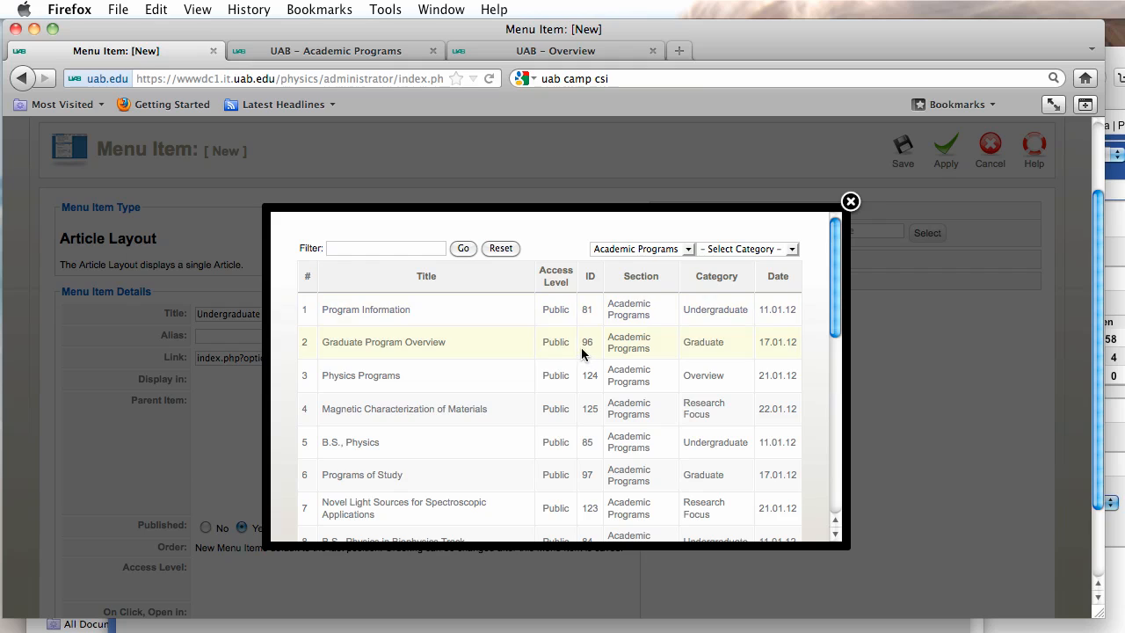
{"action": "left_click", "coordinate": [377, 316]}
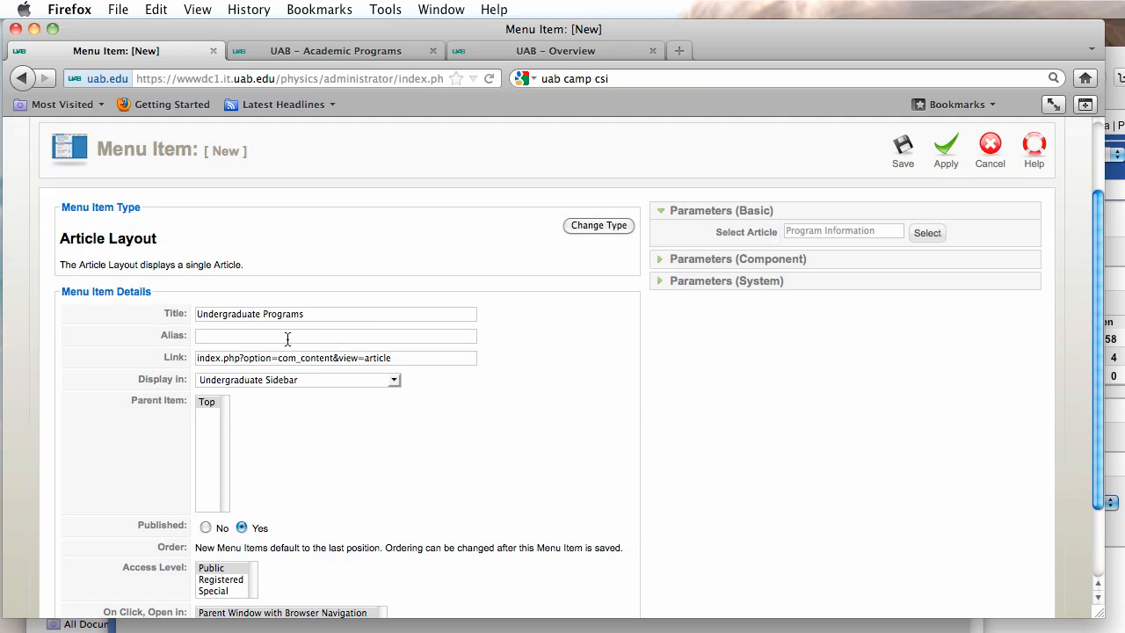
Set the menu item's alias to "undergraduate", review its details and save it.
{"action": "type", "text": "un"}
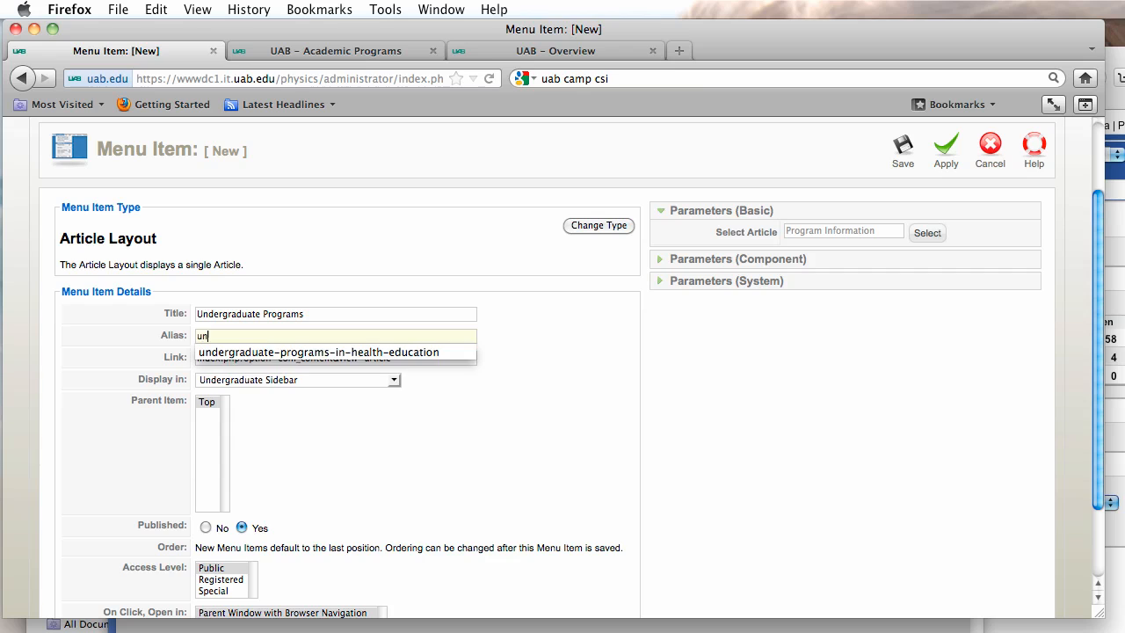
{"action": "type", "text": "derg"}
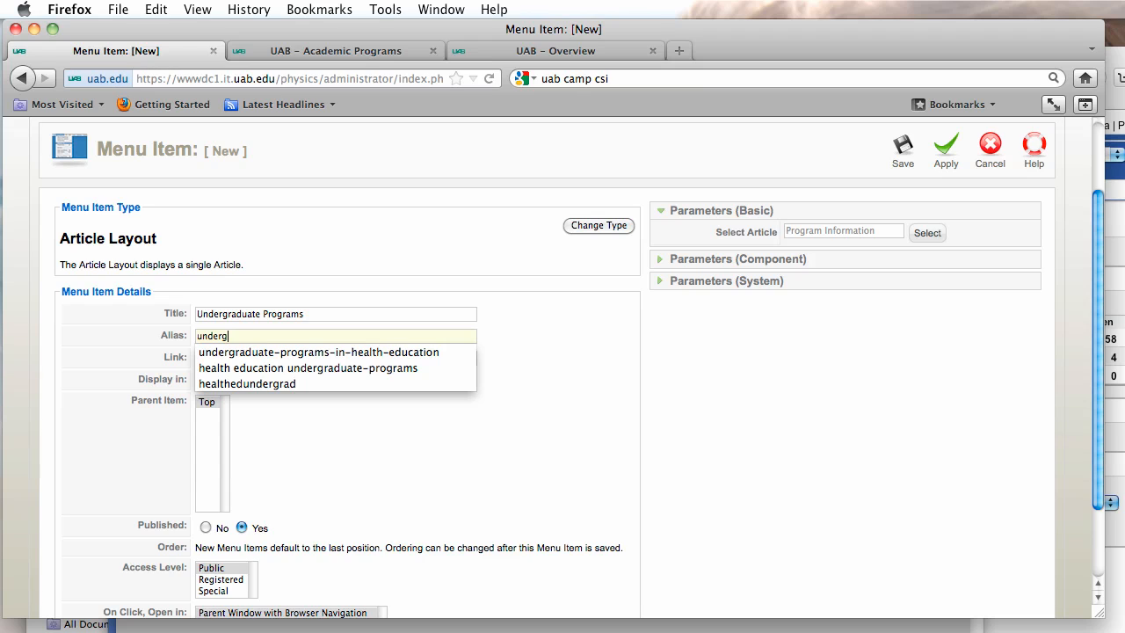
{"action": "type", "text": "raduate"}
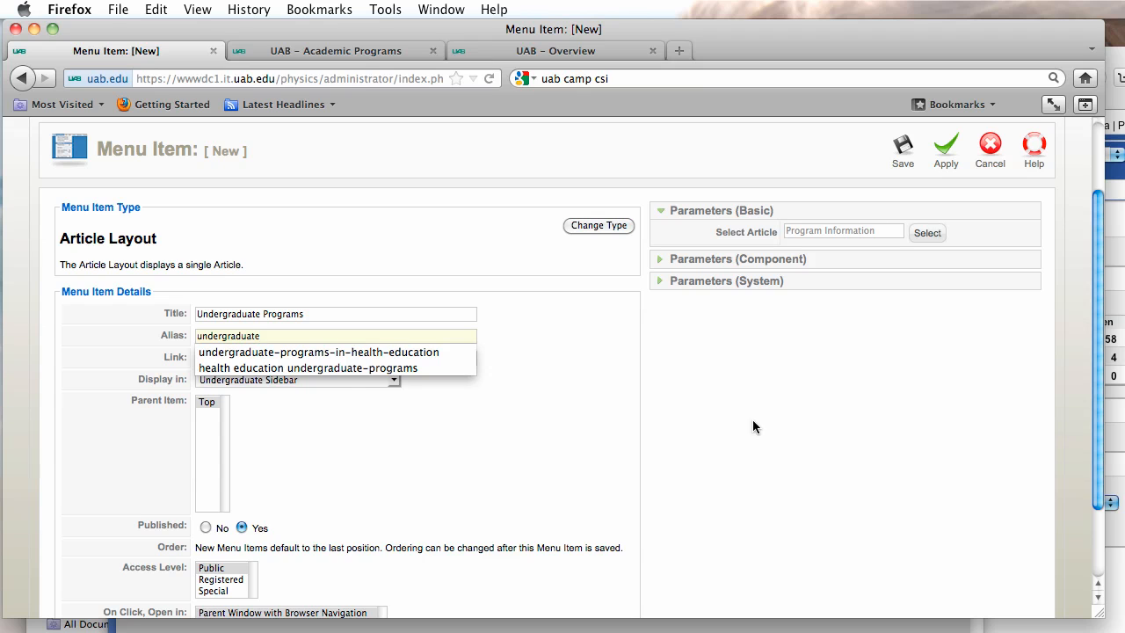
{"action": "left_click", "coordinate": [785, 440]}
{"action": "scroll", "coordinate": [586, 439], "scroll_direction": "down", "scroll_amount": 3}
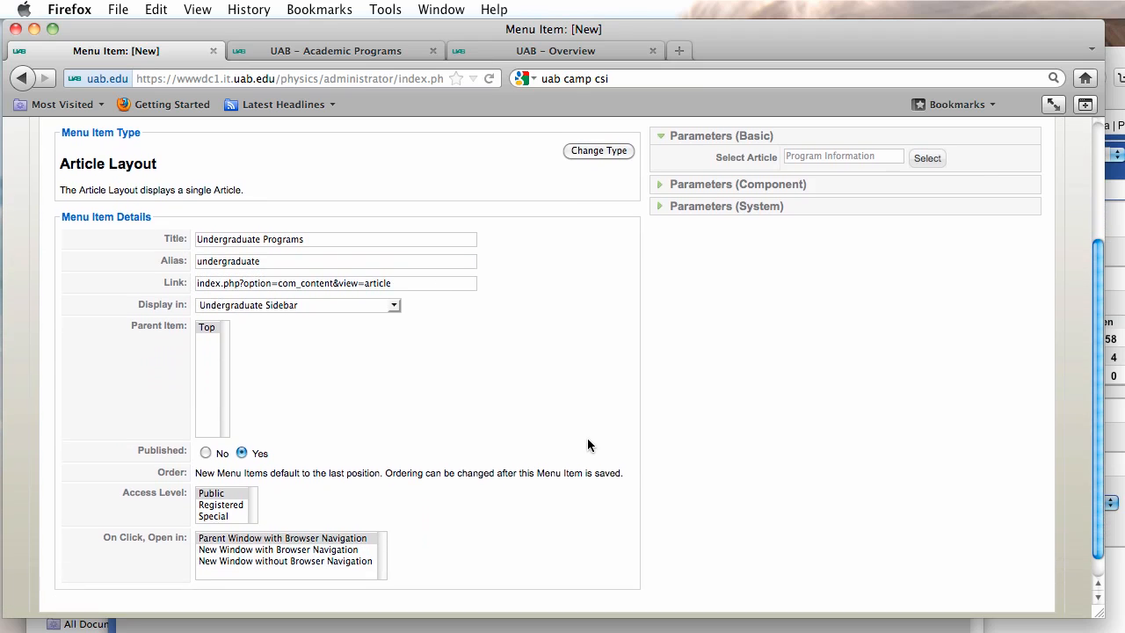
{"action": "scroll", "coordinate": [747, 471], "scroll_direction": "up", "scroll_amount": 6}
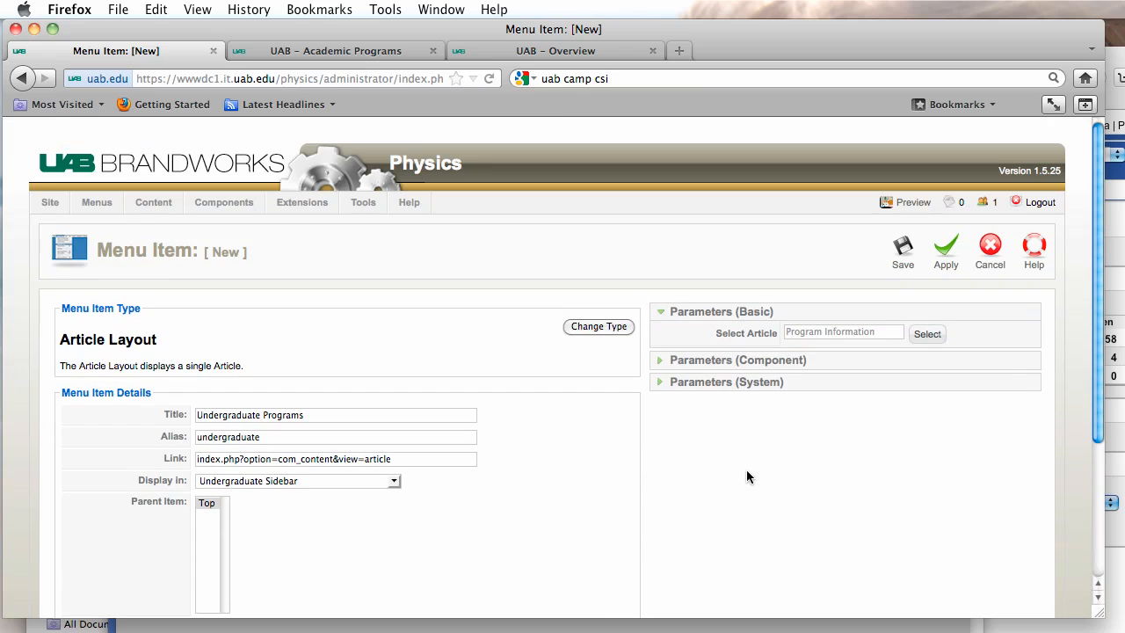
{"action": "left_click", "coordinate": [904, 254]}
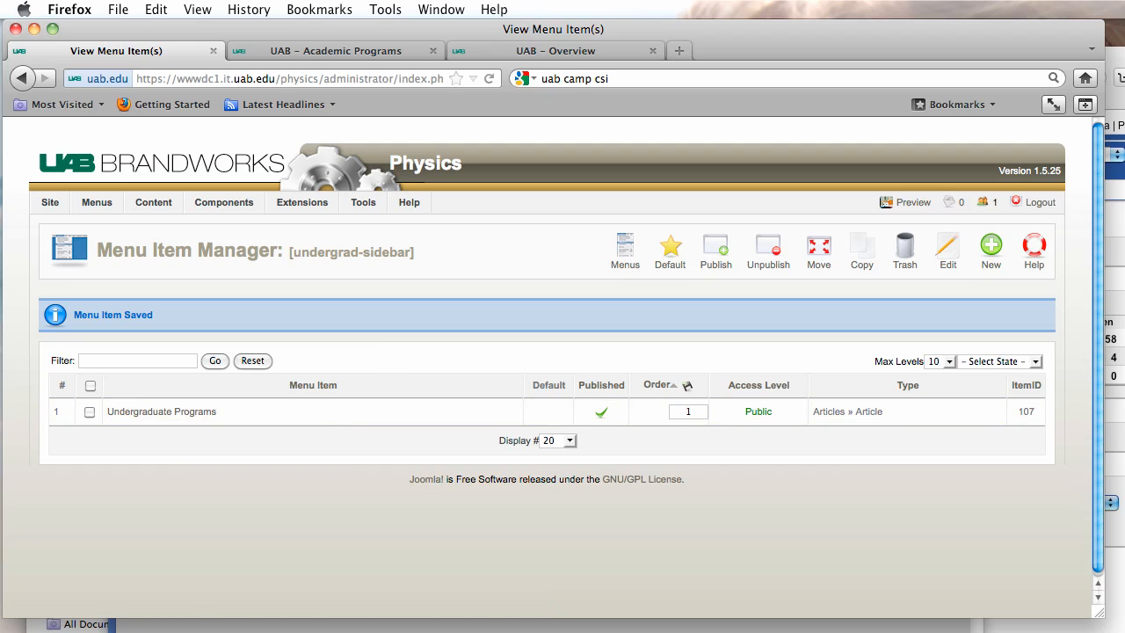
Copy text from the TextEdit article list and start another Article Layout menu item in the Undergraduate Sidebar.
{"action": "key", "text": "super+Tab"}
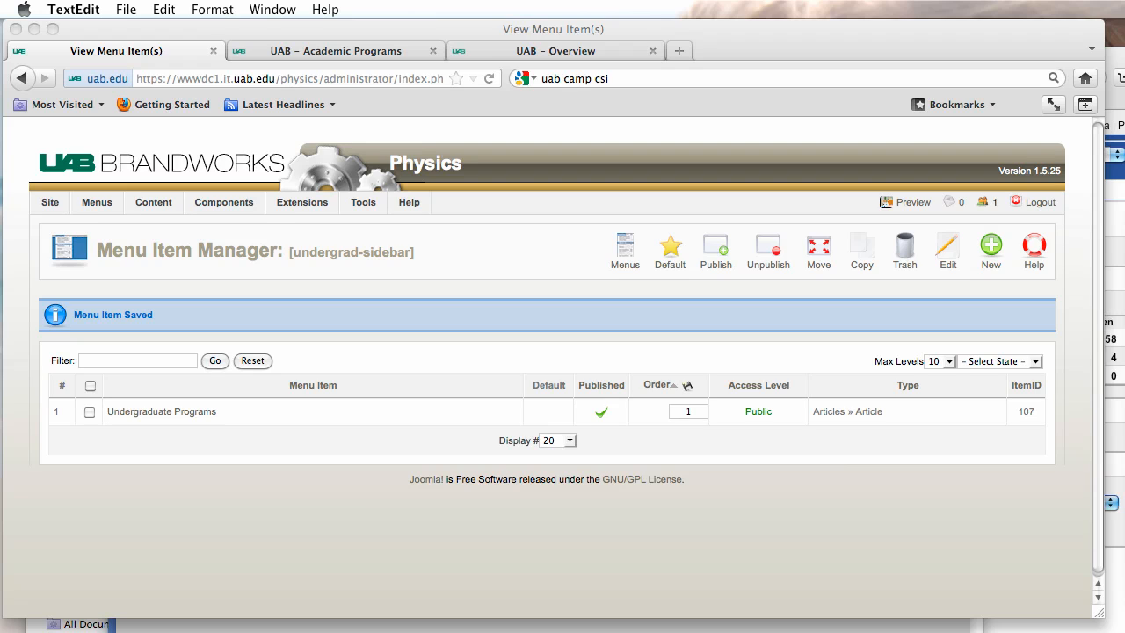
{"action": "key", "text": "super+c"}
{"action": "left_click", "coordinate": [991, 254]}
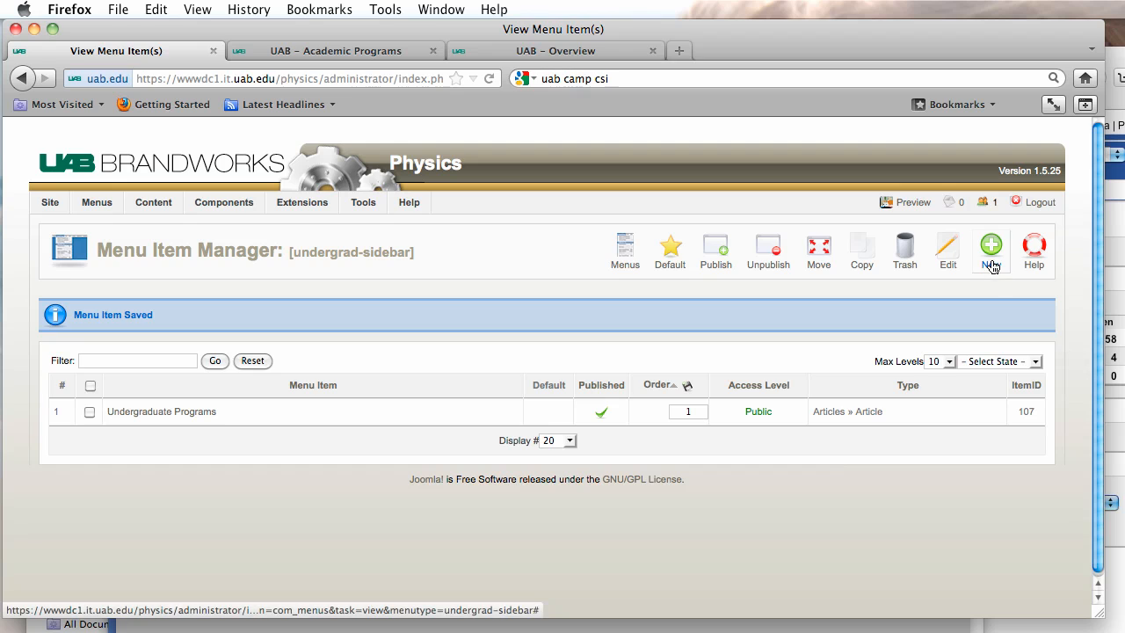
{"action": "left_click", "coordinate": [991, 255]}
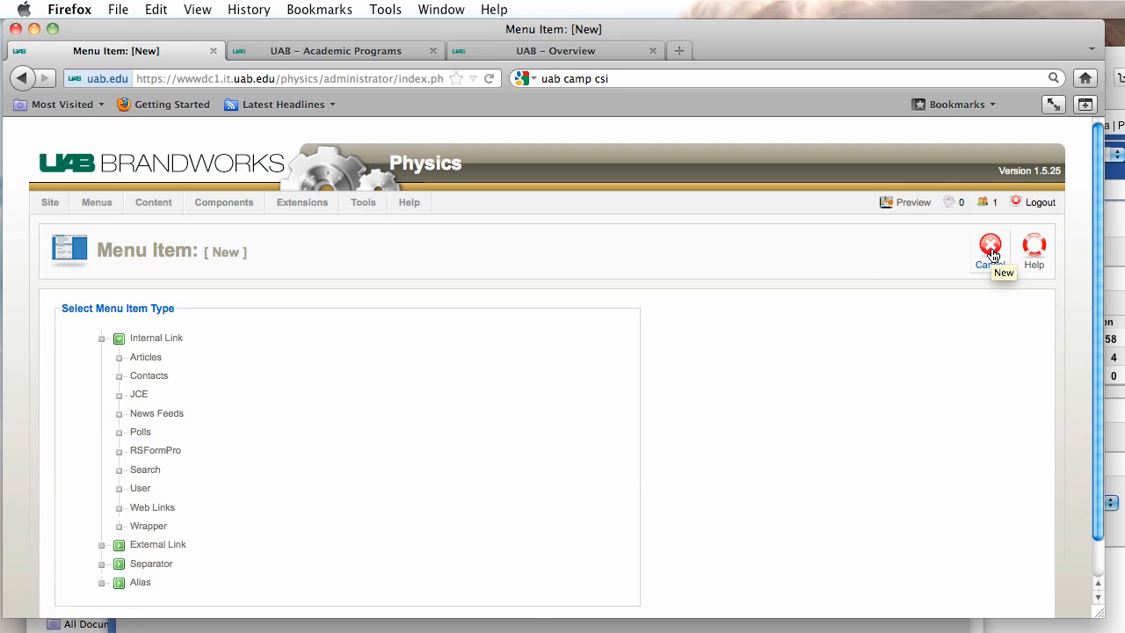
{"action": "left_click", "coordinate": [148, 358]}
{"action": "left_click", "coordinate": [209, 431]}
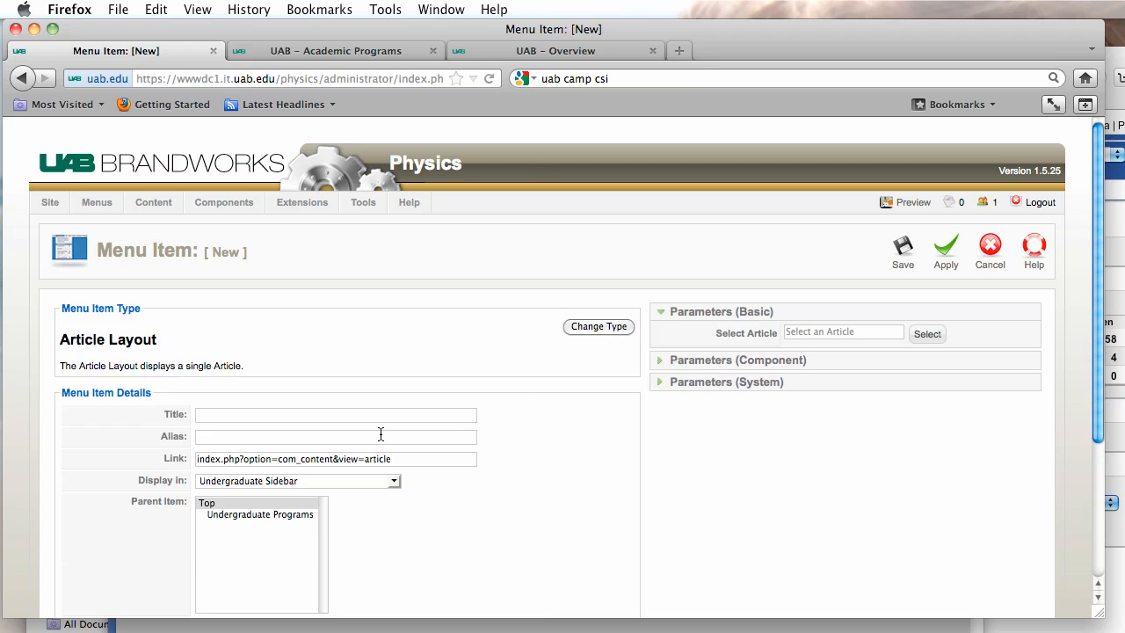
Link the menu item to the Physics Honors Program article, filtering the article list by the Undergraduate category.
{"action": "left_click", "coordinate": [927, 334]}
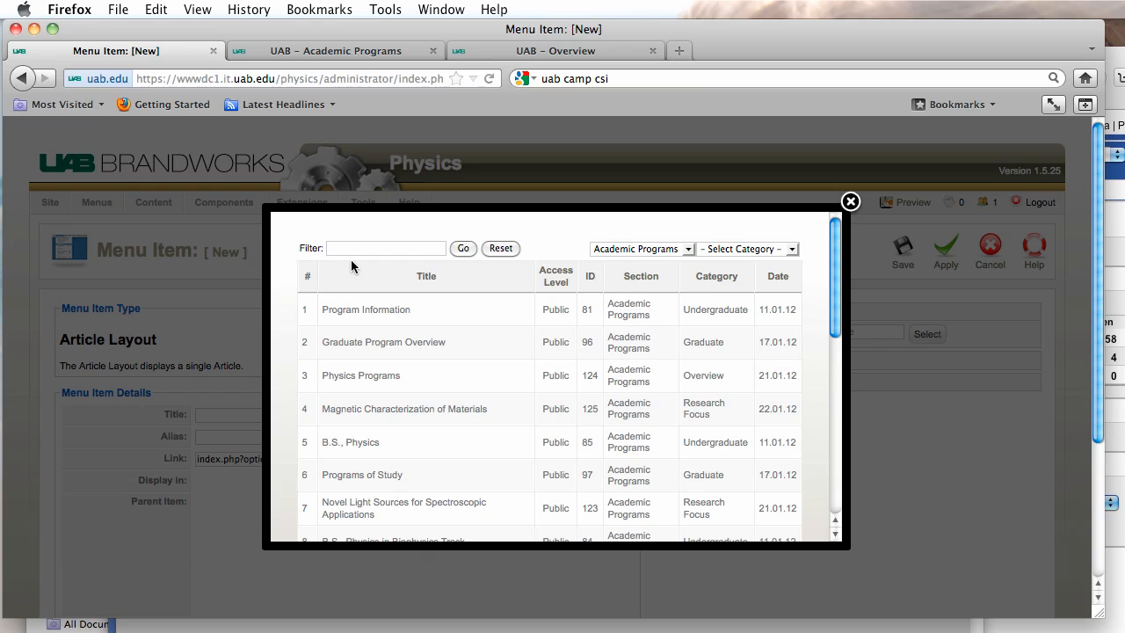
{"action": "scroll", "coordinate": [442, 382], "scroll_direction": "down", "scroll_amount": 3}
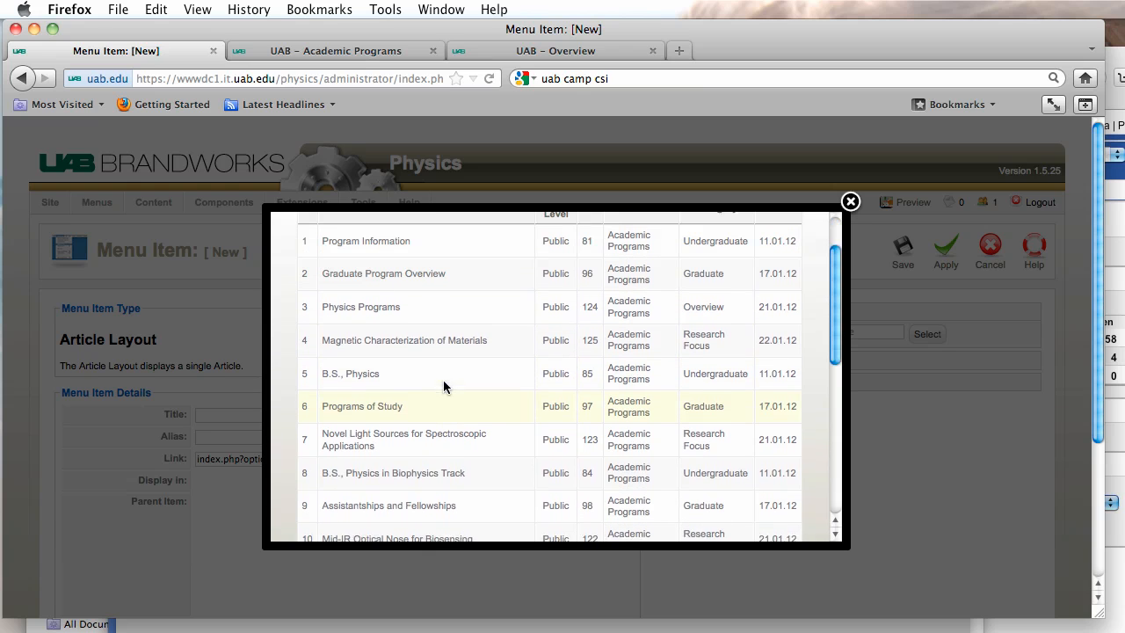
{"action": "scroll", "coordinate": [442, 382], "scroll_direction": "up", "scroll_amount": 3}
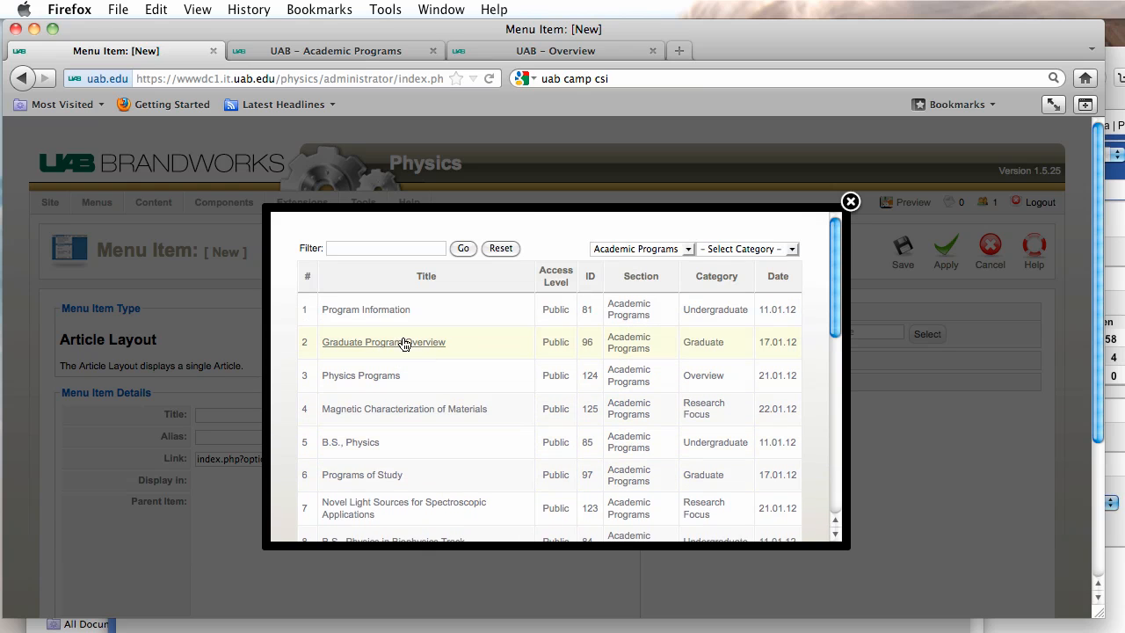
{"action": "scroll", "coordinate": [627, 342], "scroll_direction": "down", "scroll_amount": 10}
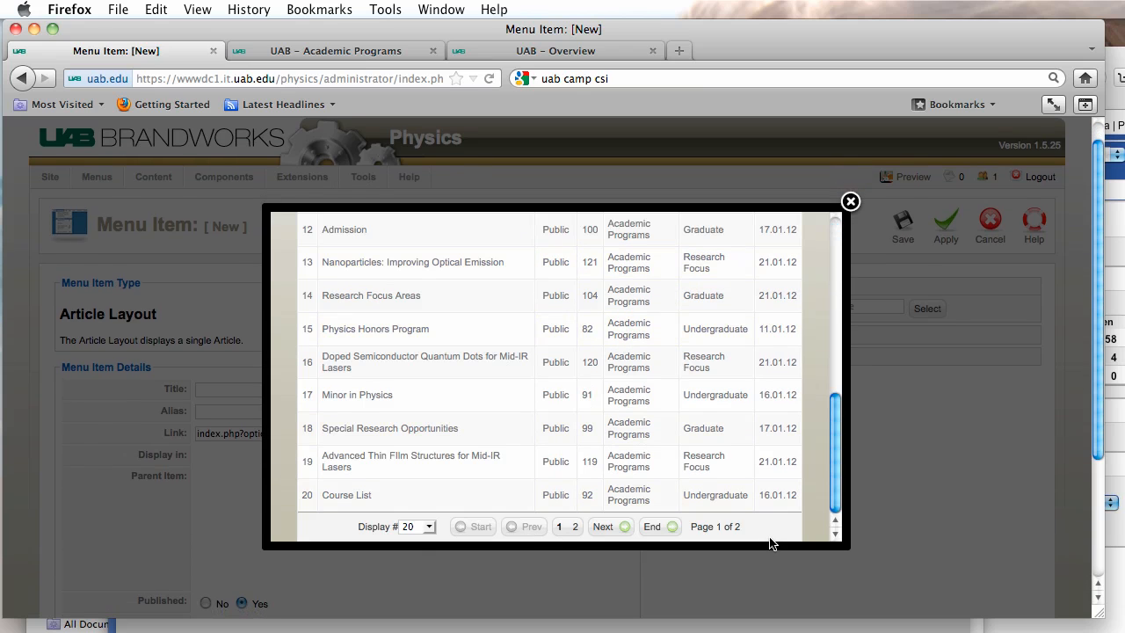
{"action": "scroll", "coordinate": [759, 523], "scroll_direction": "up", "scroll_amount": 1}
{"action": "scroll", "coordinate": [758, 518], "scroll_direction": "up", "scroll_amount": 10}
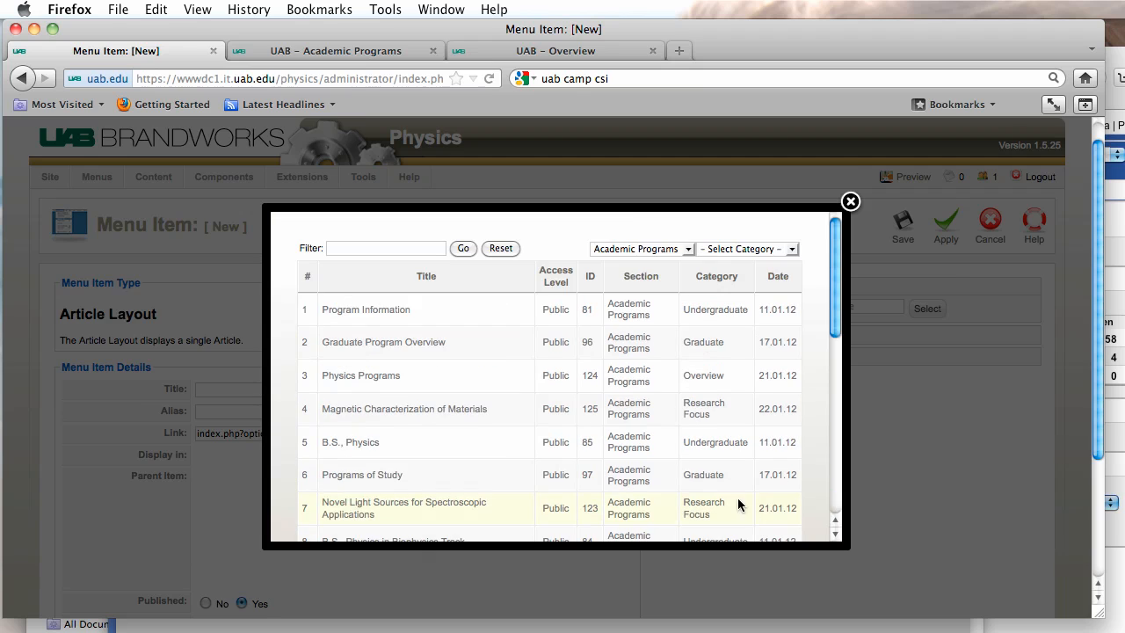
{"action": "left_click", "coordinate": [728, 249]}
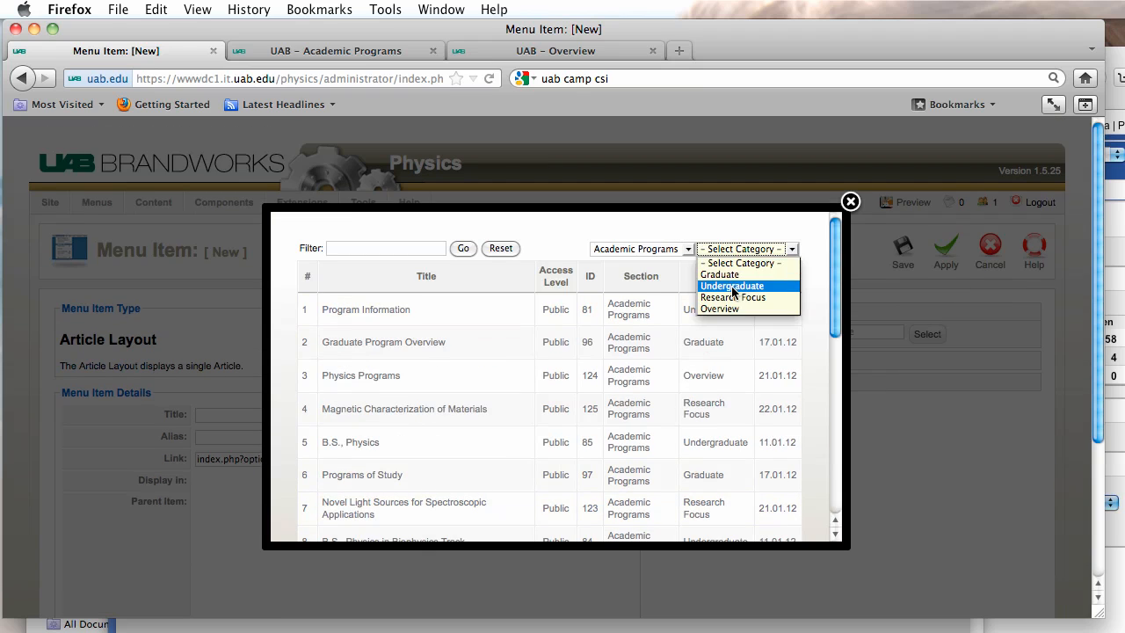
{"action": "left_click", "coordinate": [732, 286]}
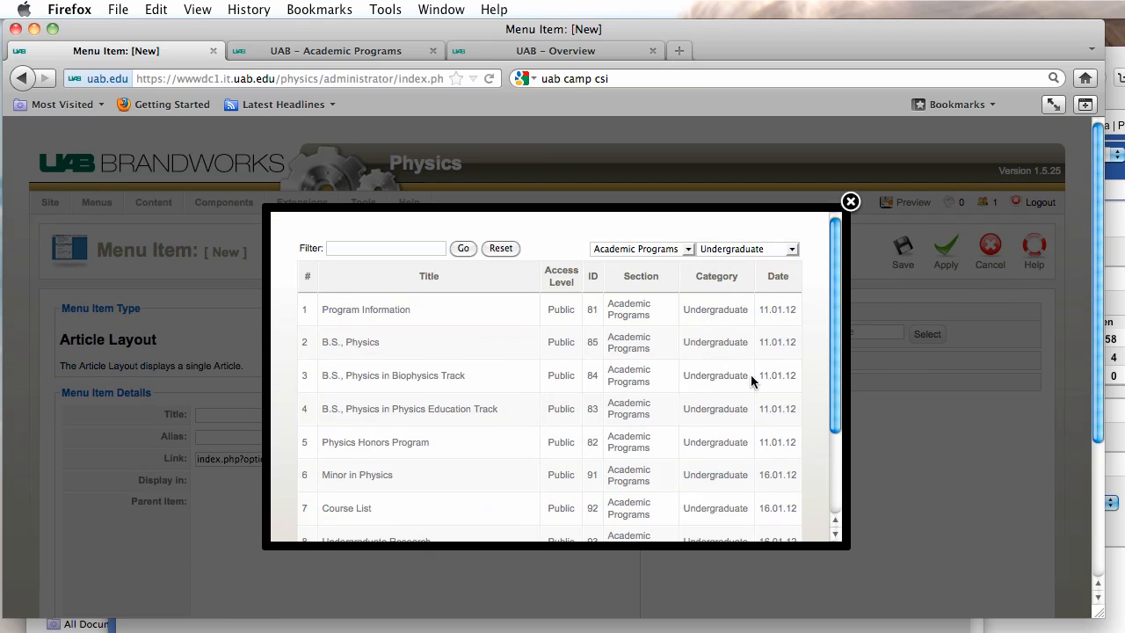
{"action": "scroll", "coordinate": [684, 373], "scroll_direction": "down", "scroll_amount": 3}
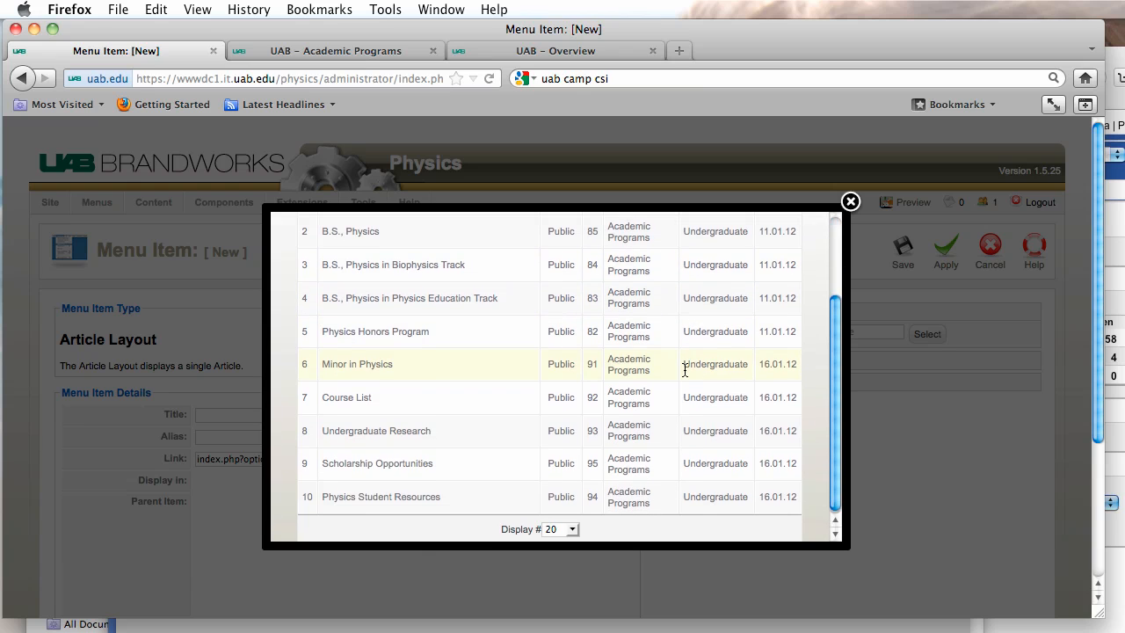
{"action": "scroll", "coordinate": [684, 369], "scroll_direction": "up", "scroll_amount": 3}
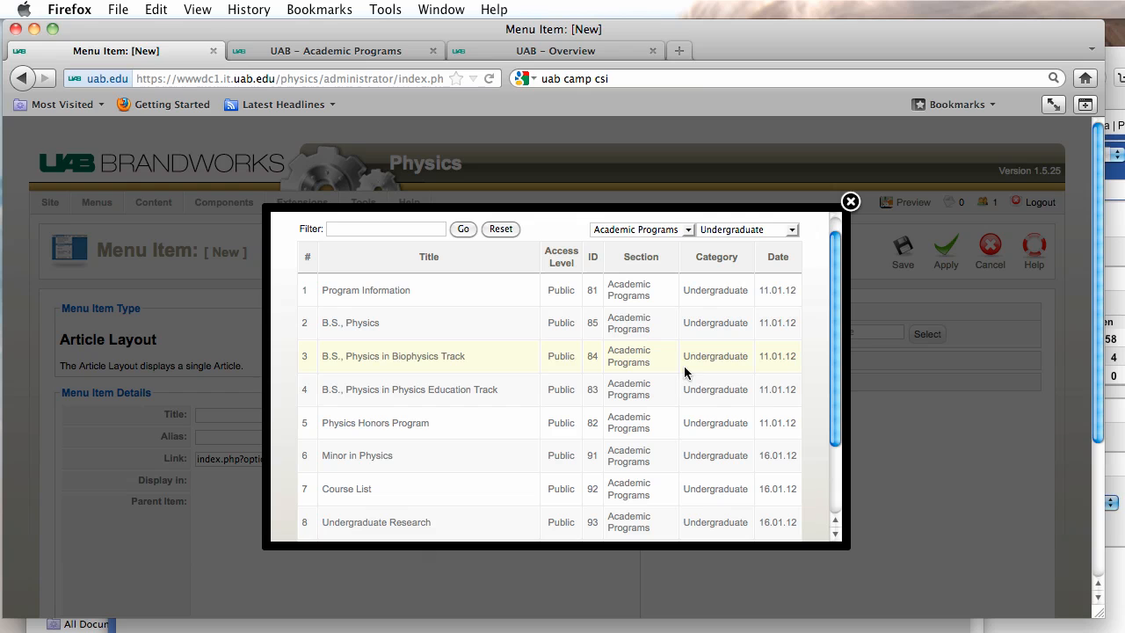
{"action": "left_click", "coordinate": [407, 424]}
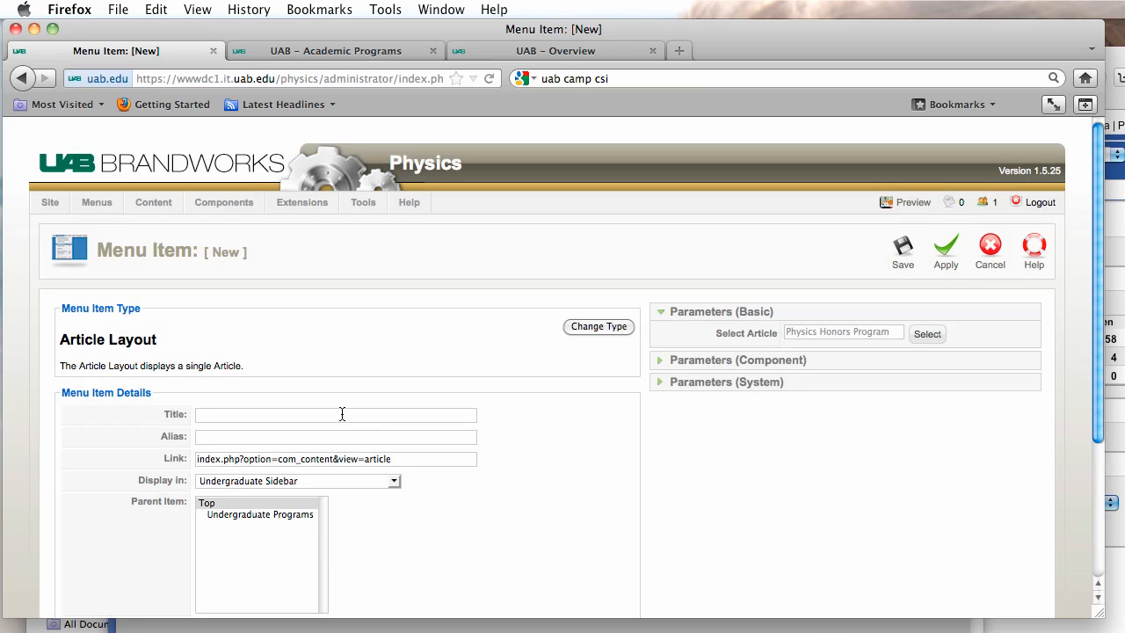
Title the menu item "Physics Honors Program", place it under the Undergraduate Programs parent and save it.
{"action": "key", "text": "super+v"}
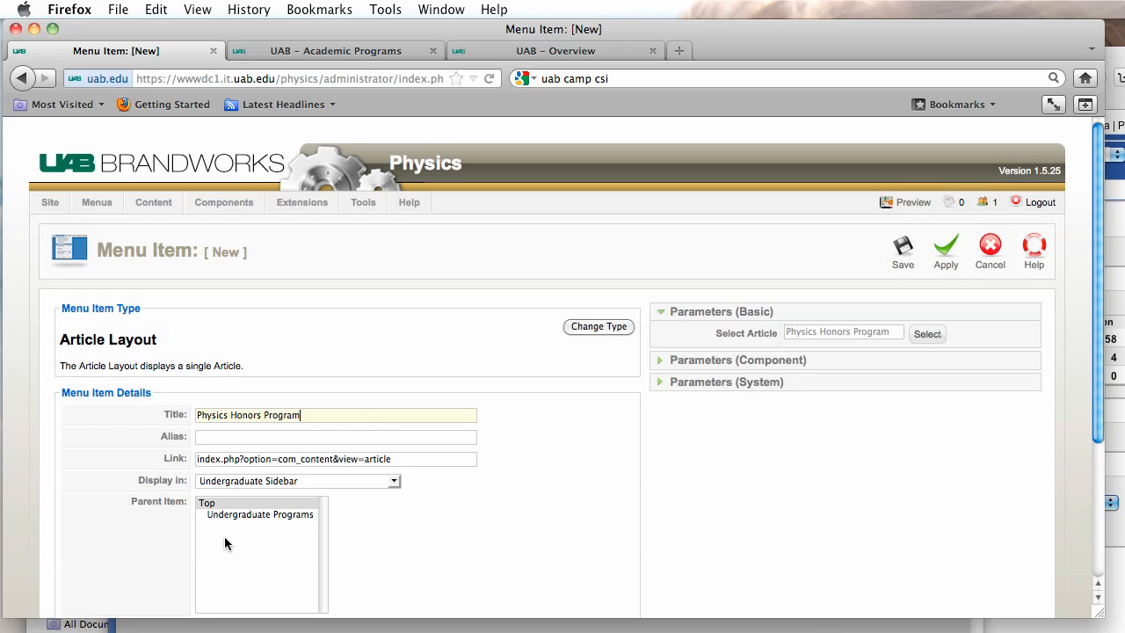
{"action": "left_click", "coordinate": [275, 515]}
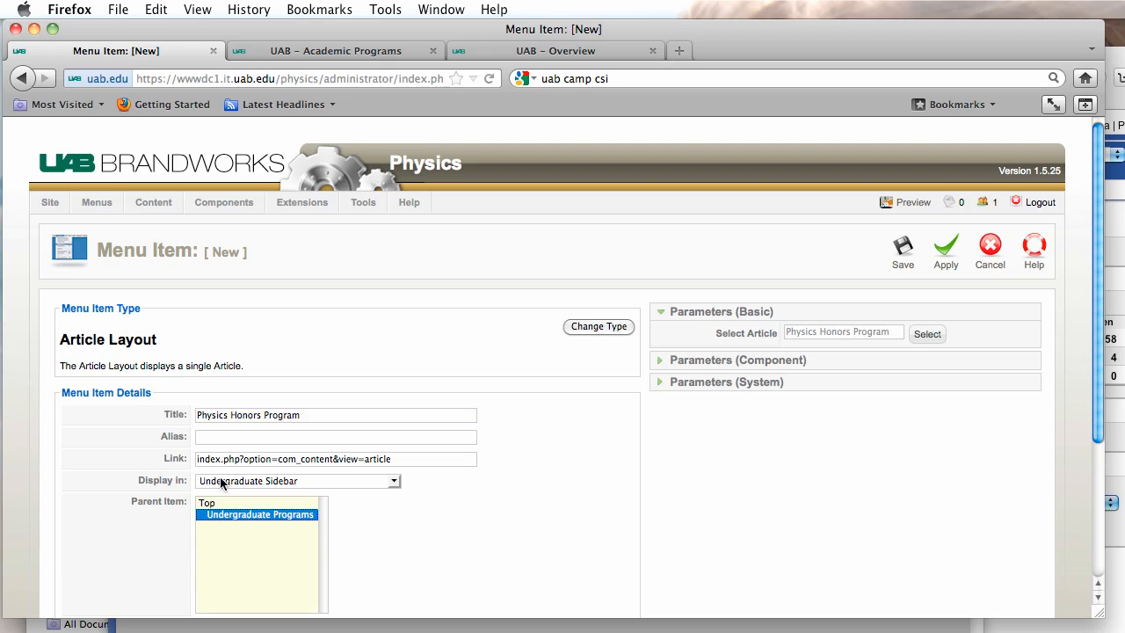
{"action": "left_click", "coordinate": [905, 257]}
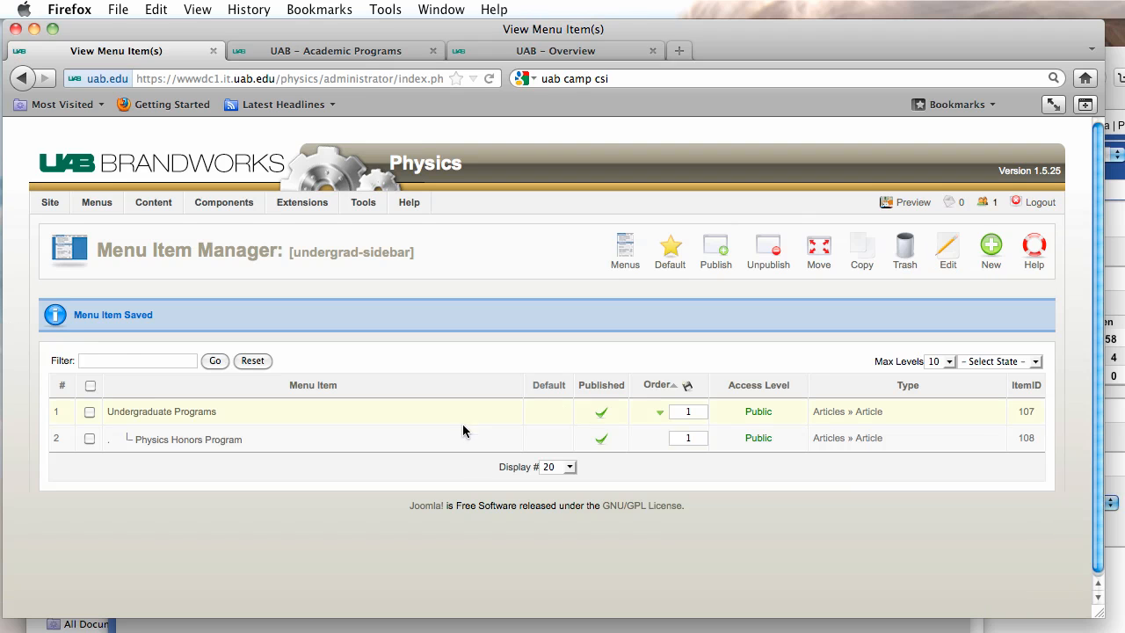
Create another Article Layout menu item and link it to the "B.S., Physics in Physics Education Track" article.
{"action": "left_click", "coordinate": [990, 250]}
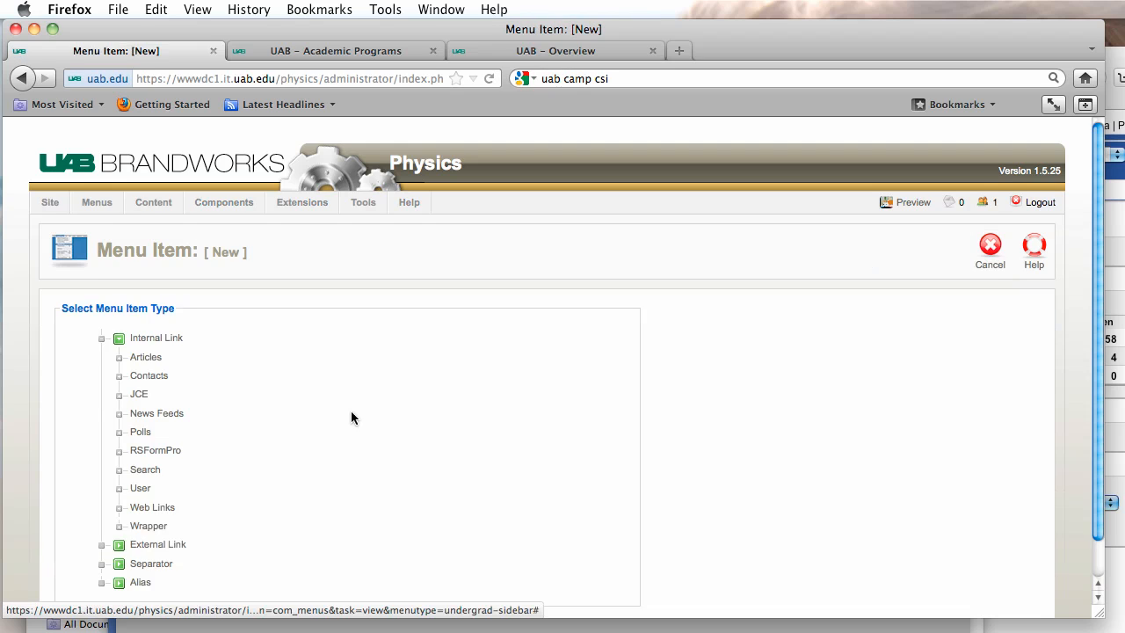
{"action": "left_click", "coordinate": [142, 358]}
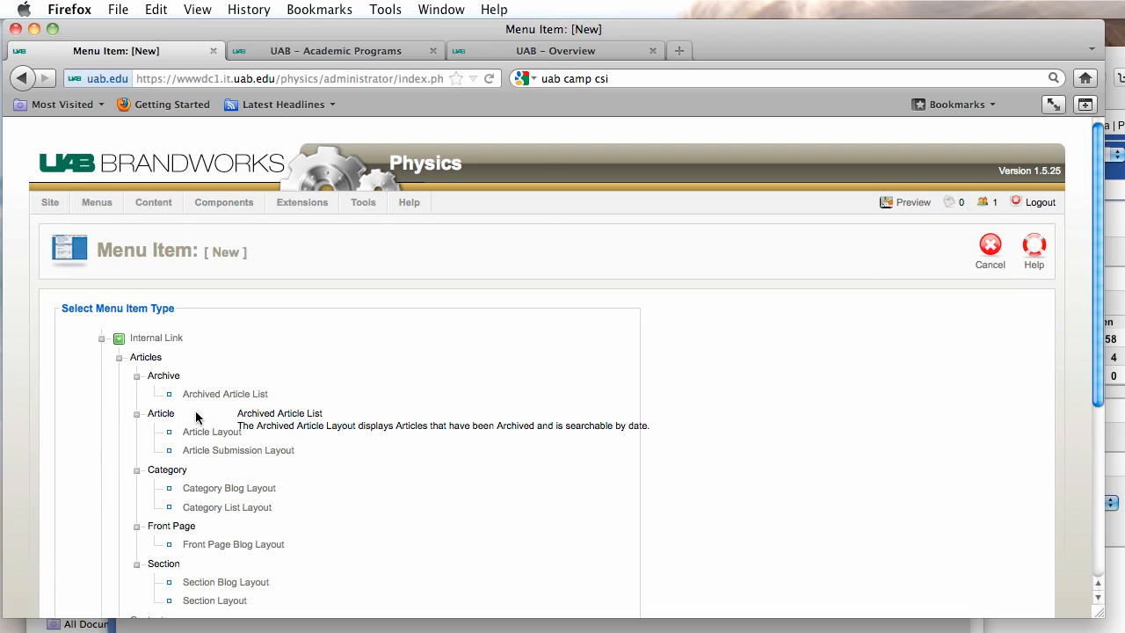
{"action": "left_click", "coordinate": [202, 432]}
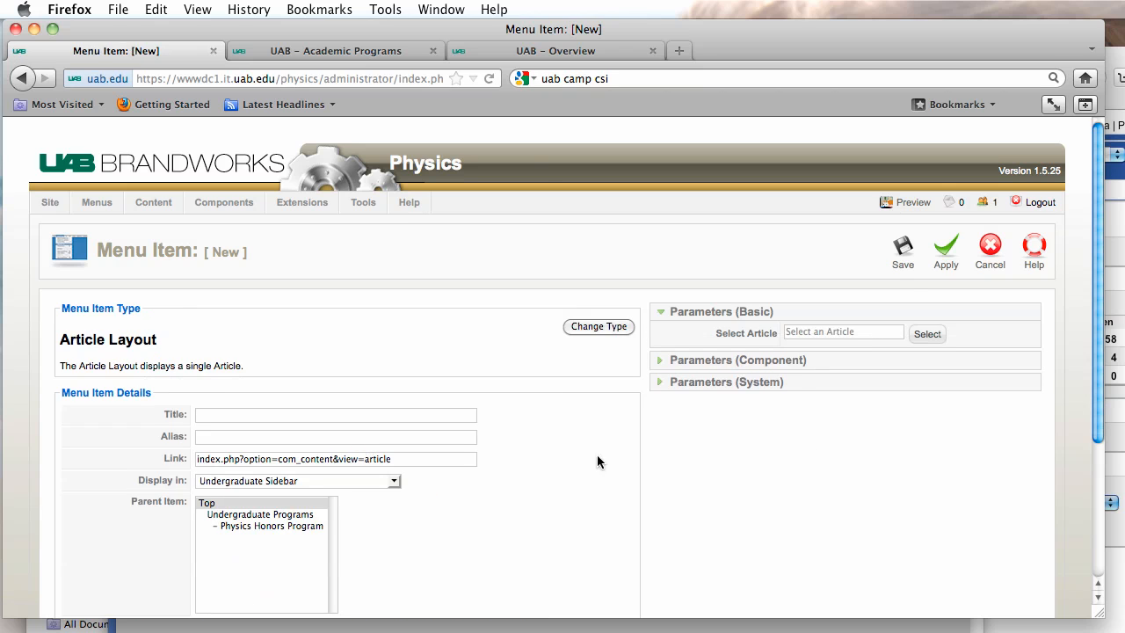
{"action": "left_click", "coordinate": [924, 334]}
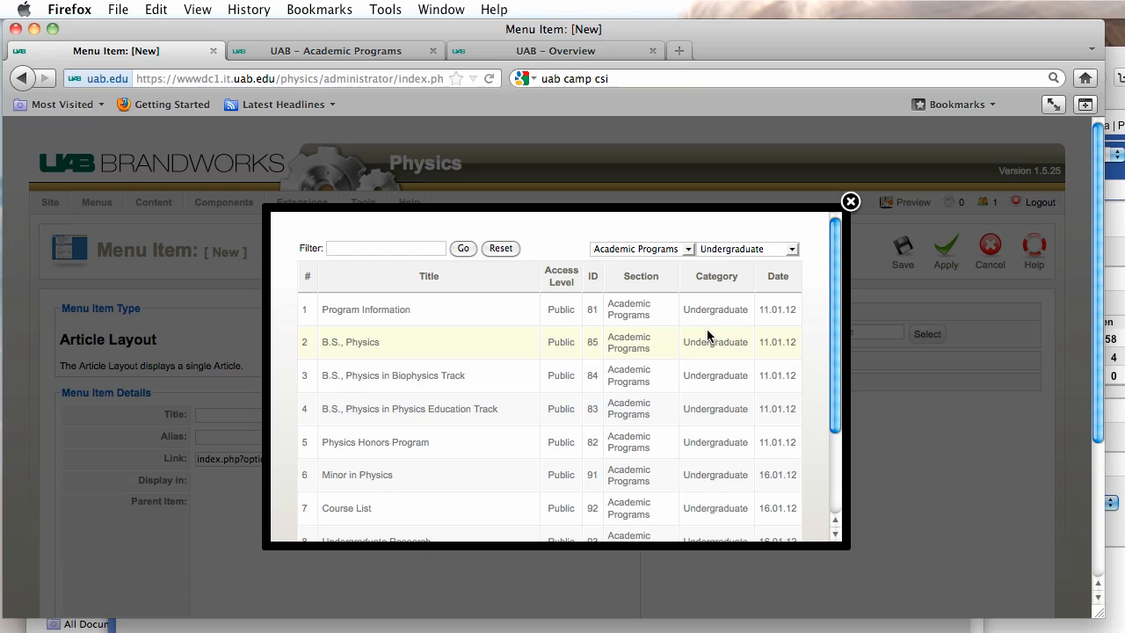
{"action": "scroll", "coordinate": [708, 332], "scroll_direction": "down", "scroll_amount": 3}
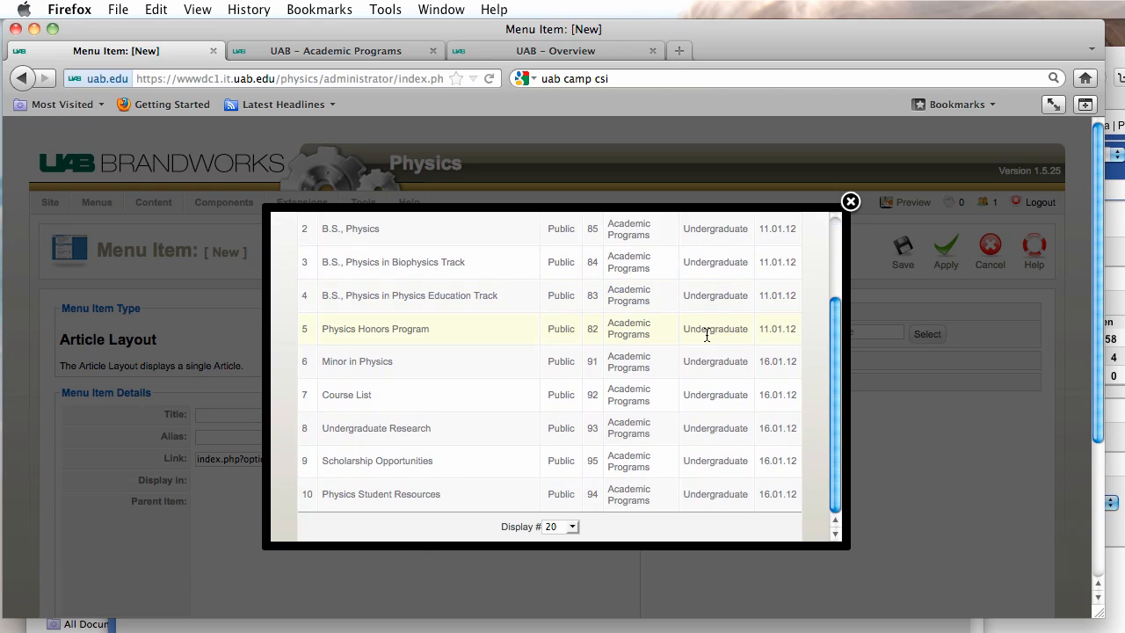
{"action": "left_click", "coordinate": [434, 297]}
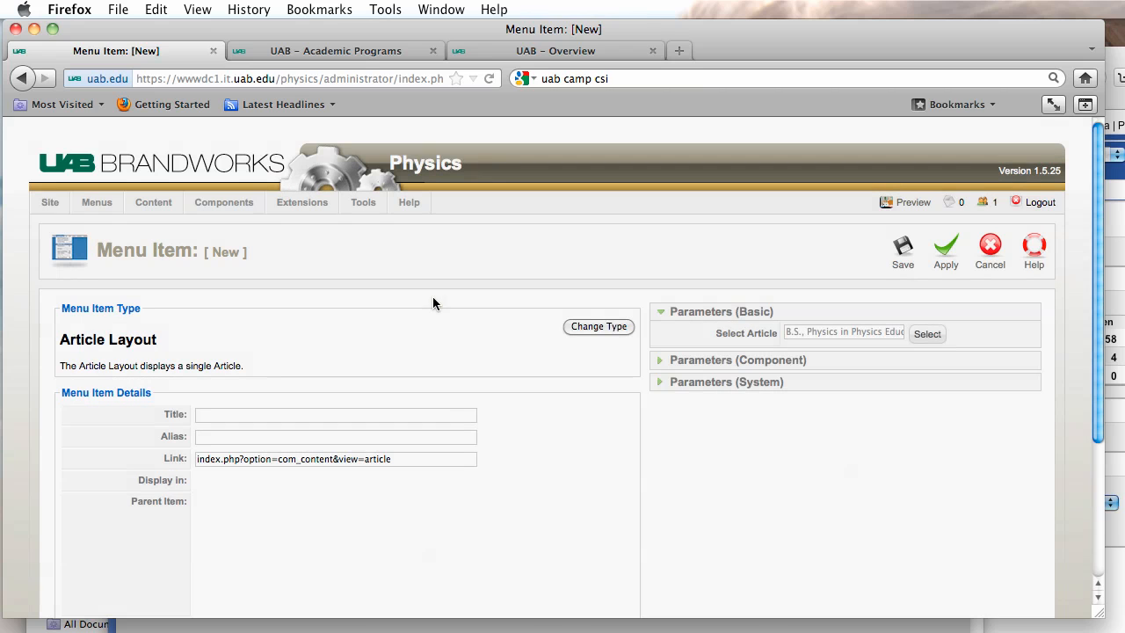
Copy the title "B.S., Physics in Physics Education Track" from the article list and select that article again.
{"action": "left_click", "coordinate": [936, 334]}
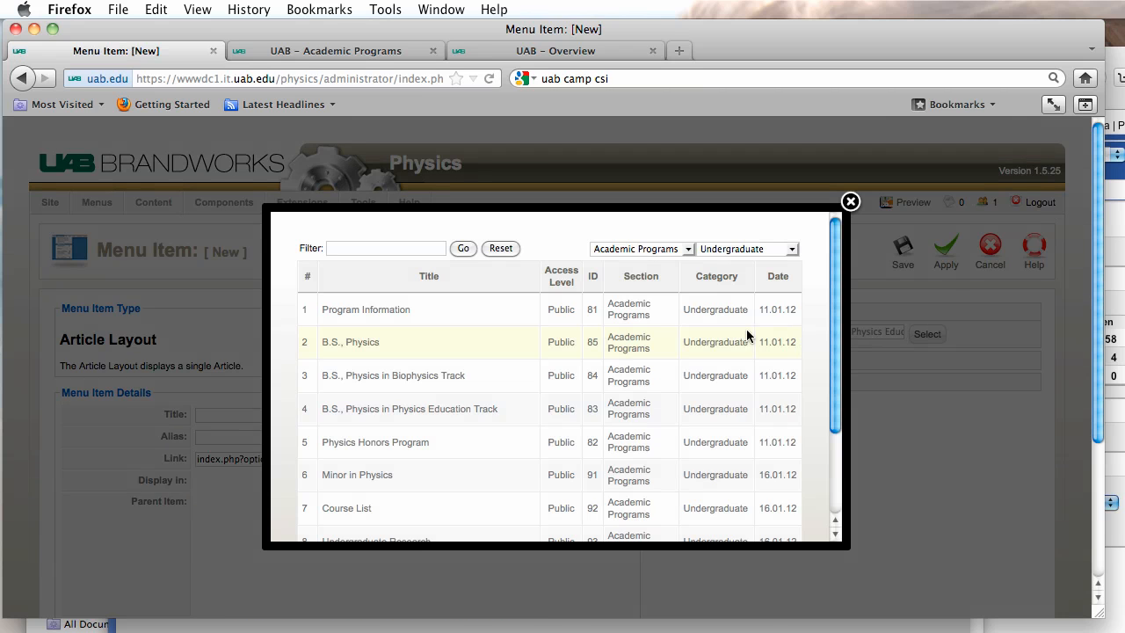
{"action": "scroll", "coordinate": [520, 388], "scroll_direction": "down", "scroll_amount": 1}
{"action": "left_click_drag", "start_coordinate": [526, 384], "coordinate": [318, 378]}
{"action": "key", "text": "super+c"}
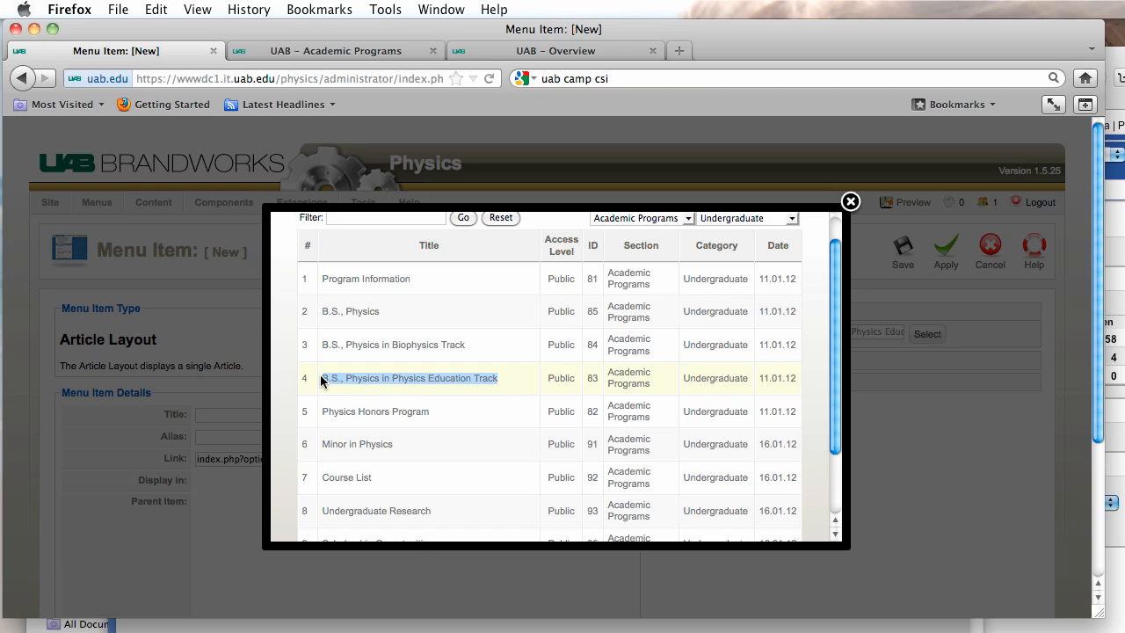
{"action": "left_click", "coordinate": [384, 377]}
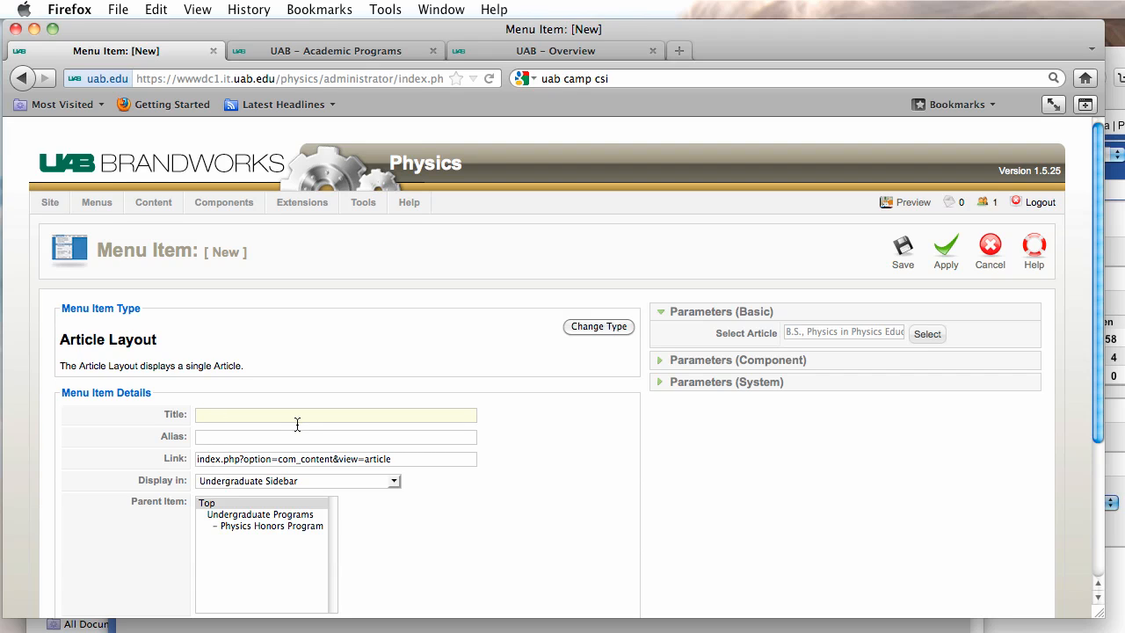
Title the menu item "B.S., Physics in Physics Education Track", set Undergraduate Programs as its parent and save it.
{"action": "key", "text": "super+v"}
{"action": "left_click", "coordinate": [243, 514]}
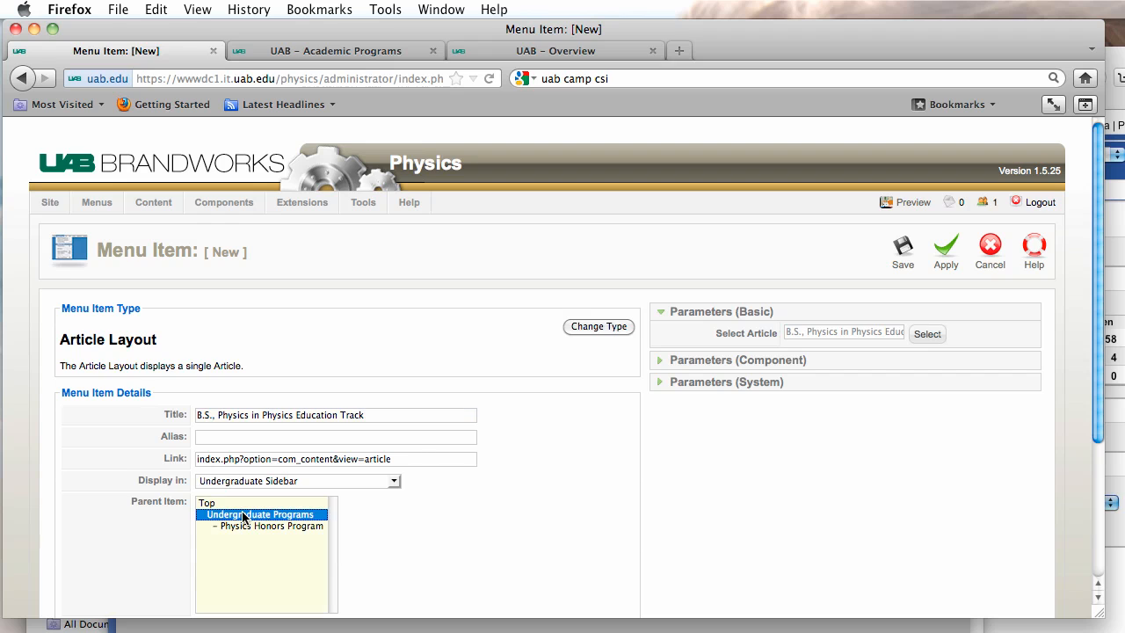
{"action": "scroll", "coordinate": [371, 508], "scroll_direction": "down", "scroll_amount": 1}
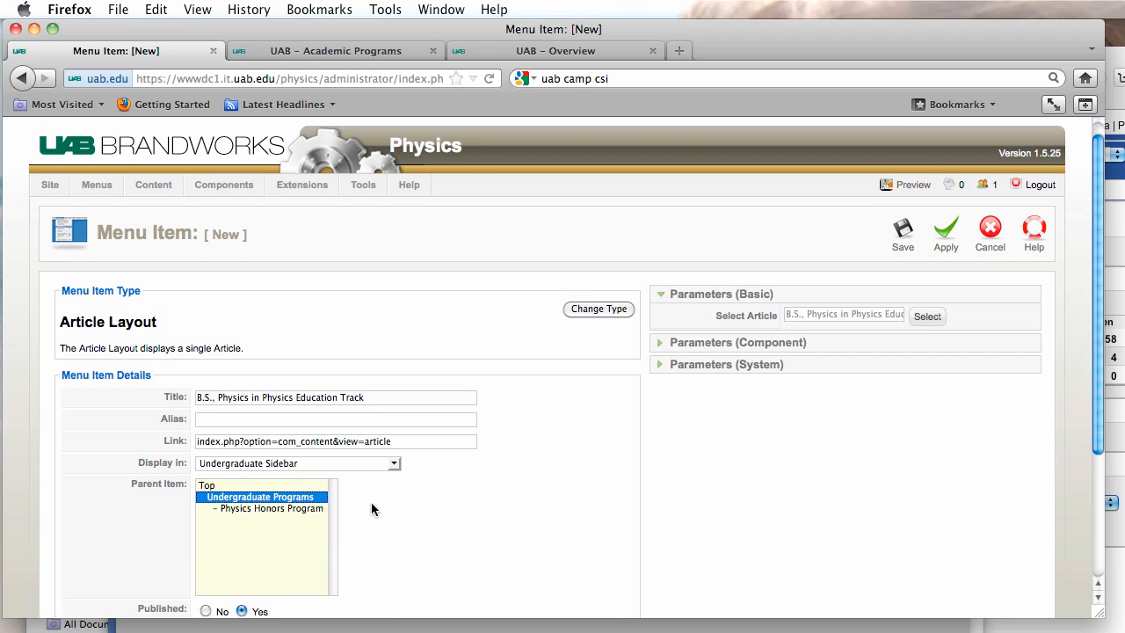
{"action": "left_click", "coordinate": [901, 235]}
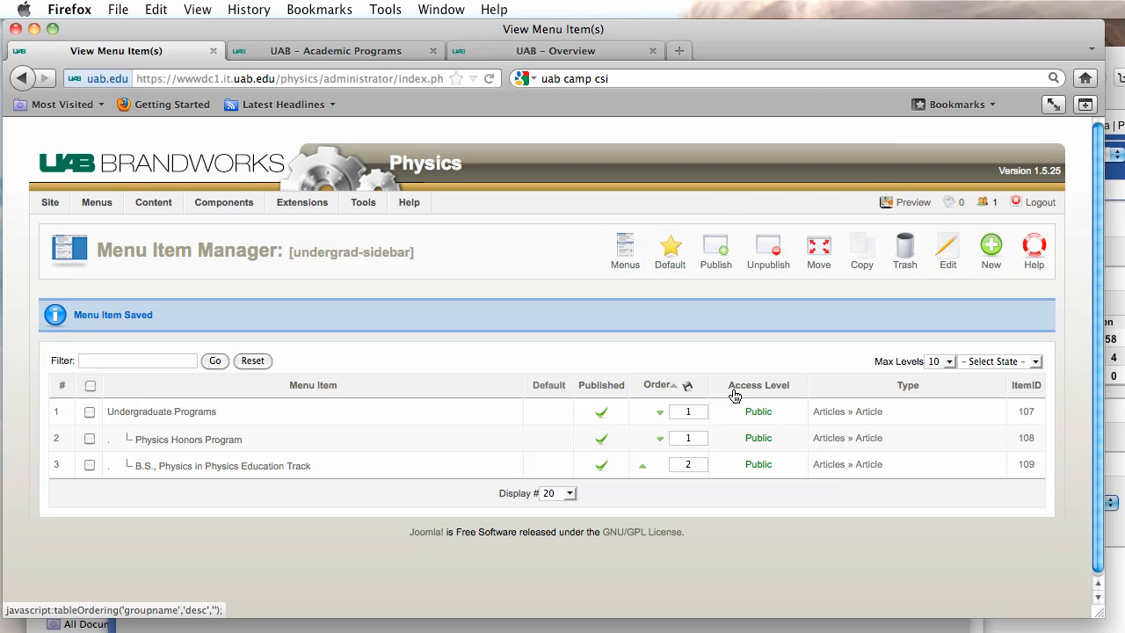
Start another Article Layout menu item in the Undergraduate Sidebar for the next degree track.
{"action": "left_click", "coordinate": [997, 256]}
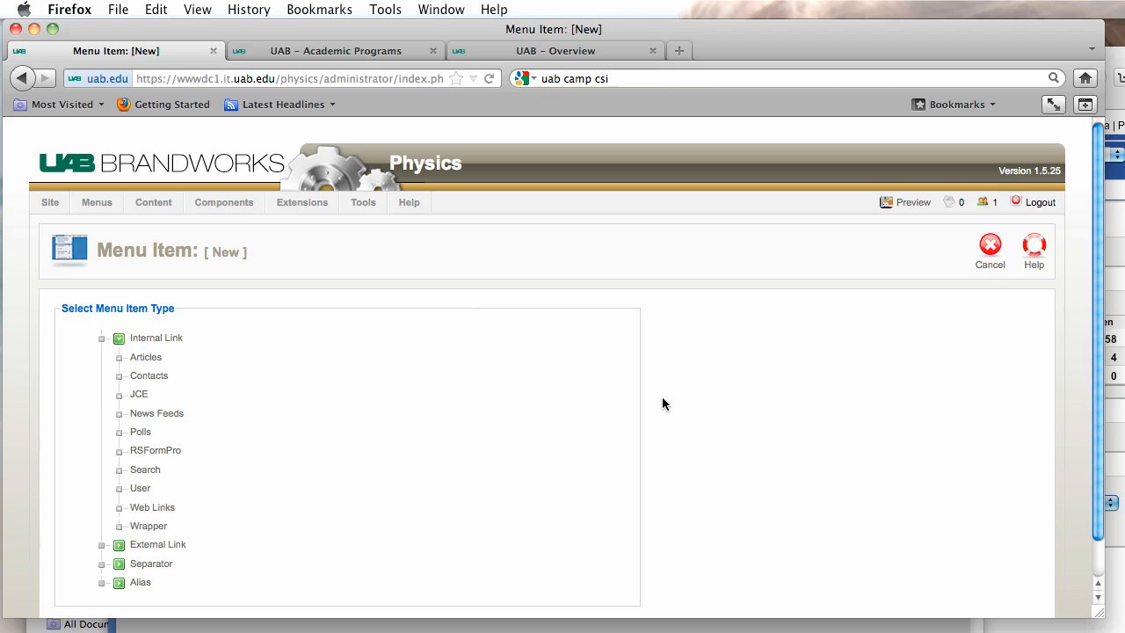
{"action": "left_click", "coordinate": [144, 357]}
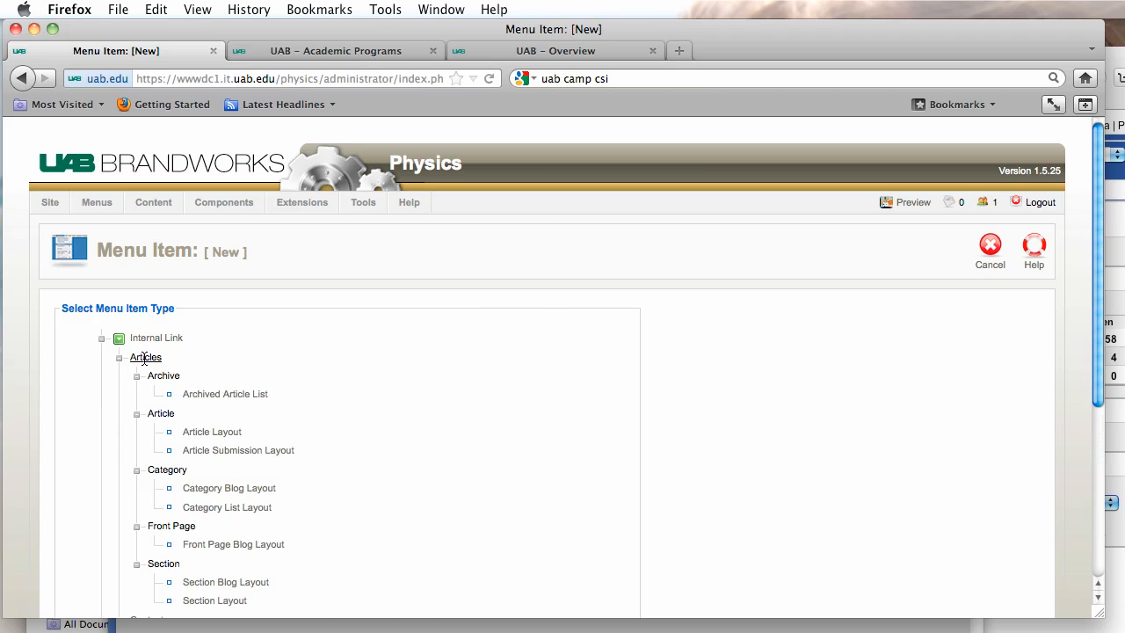
{"action": "left_click", "coordinate": [231, 433]}
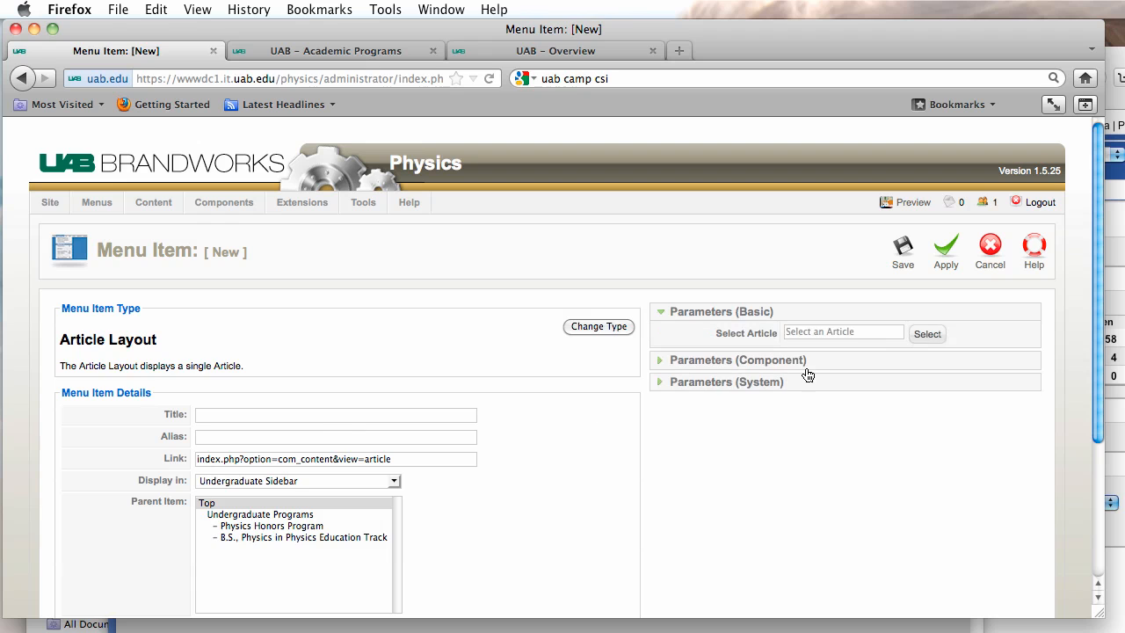
Copy the title "B.S., Physics in Biophysics Track" from the article list and link the menu item to that article.
{"action": "left_click", "coordinate": [928, 335]}
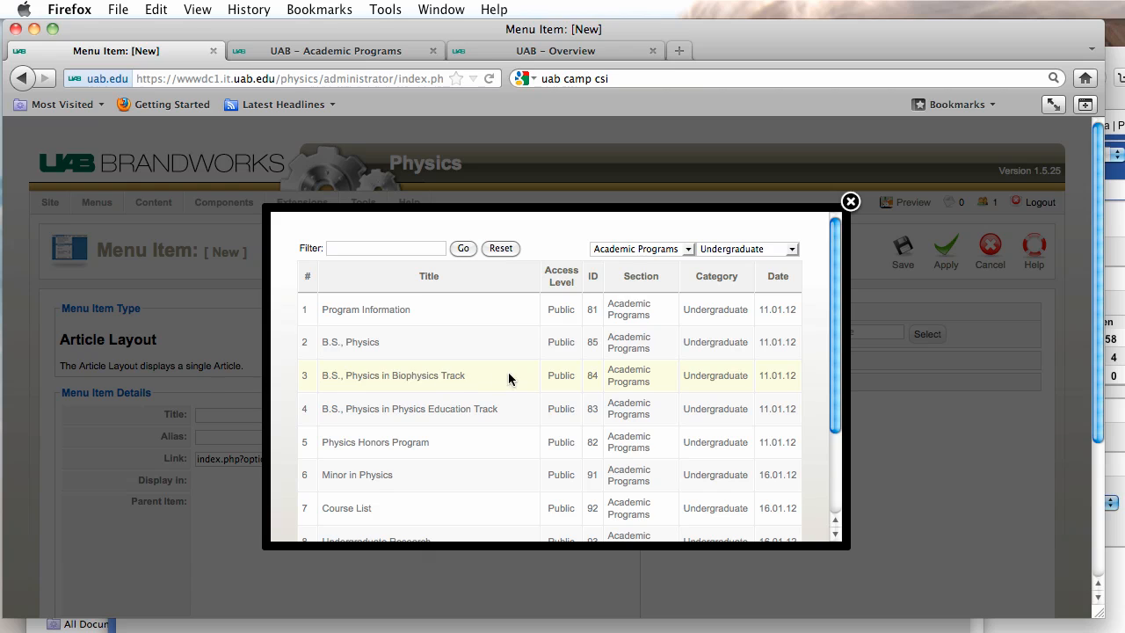
{"action": "left_click_drag", "start_coordinate": [508, 378], "coordinate": [217, 381]}
{"action": "left_click_drag", "start_coordinate": [472, 374], "coordinate": [311, 377]}
{"action": "key", "text": "super+c"}
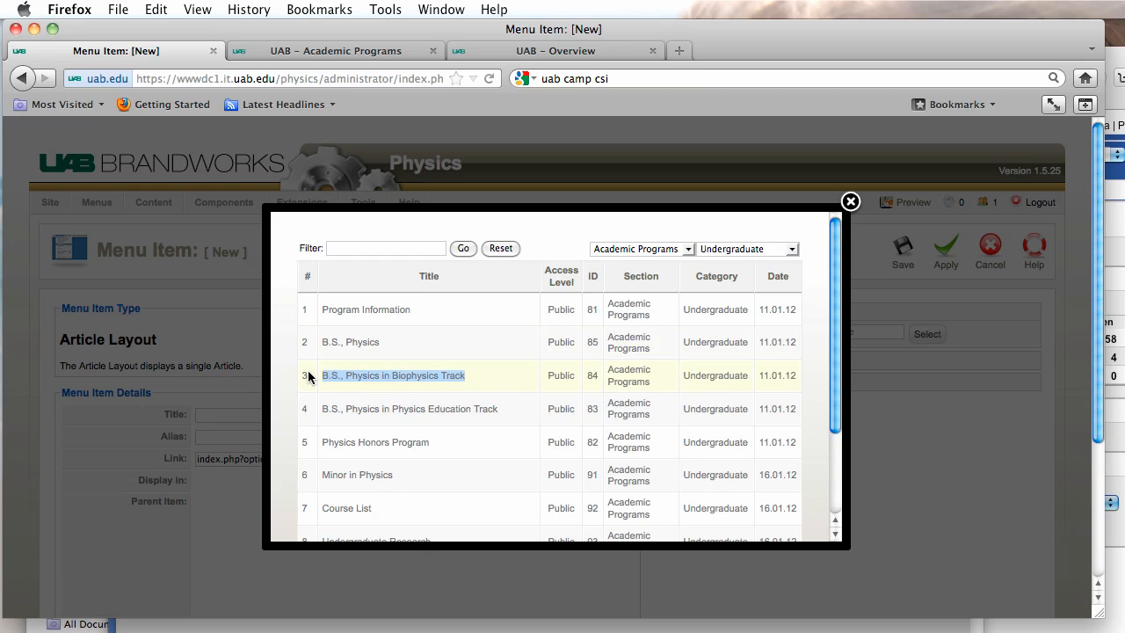
{"action": "left_click", "coordinate": [354, 378]}
Title the menu item "B.S., Physics in Biophysics Track", set Undergraduate Programs as its parent and save it.
{"action": "key", "text": "super+v"}
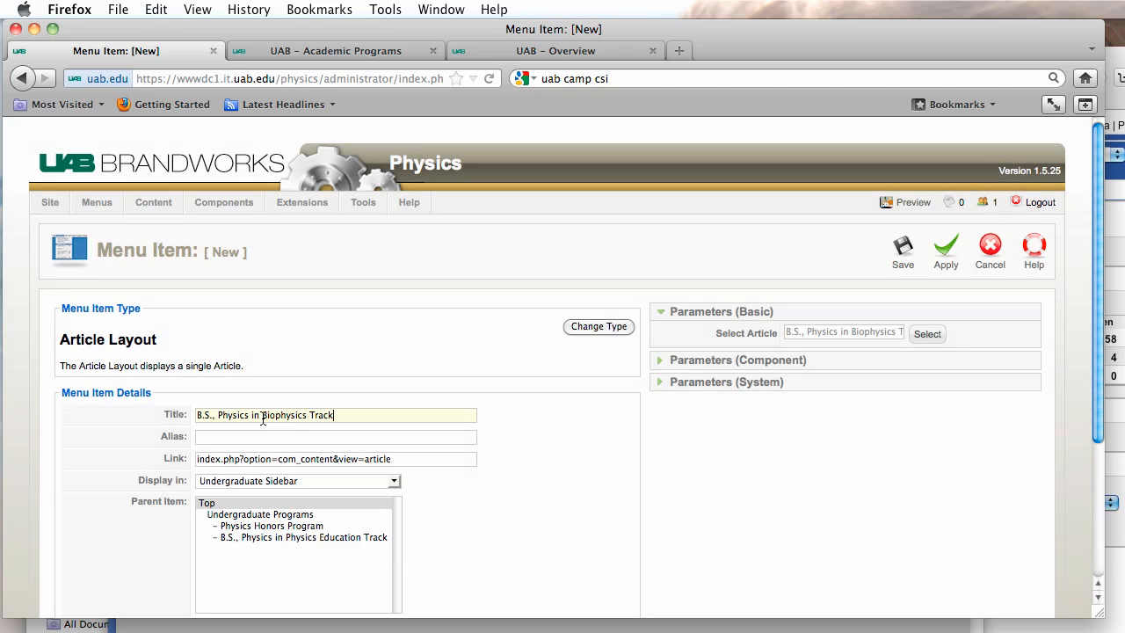
{"action": "left_click", "coordinate": [244, 514]}
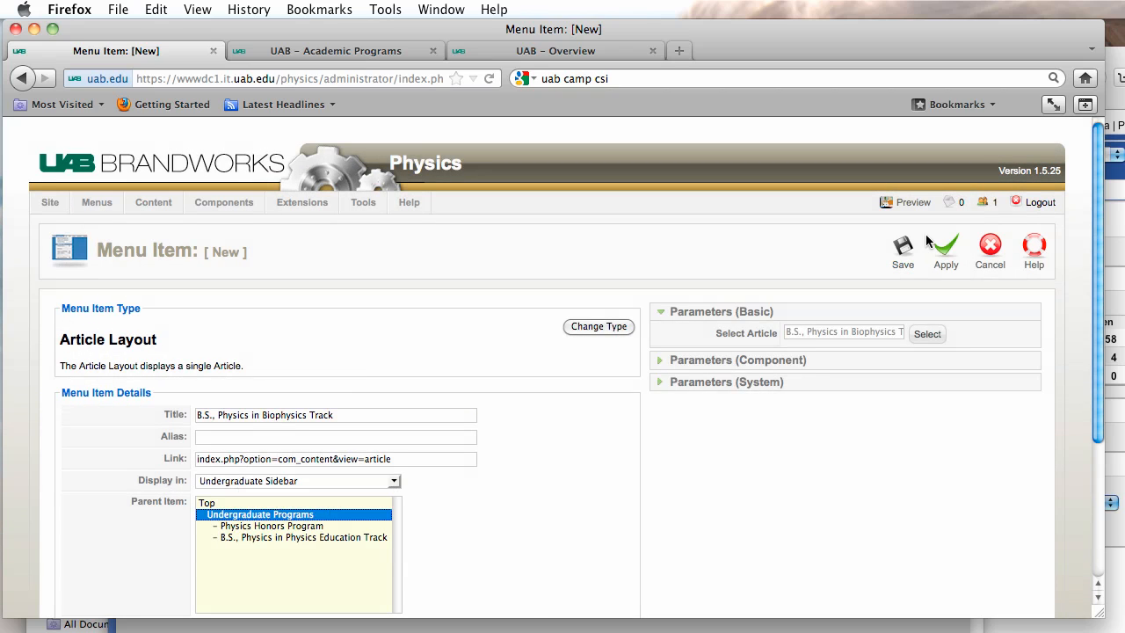
{"action": "left_click", "coordinate": [904, 251]}
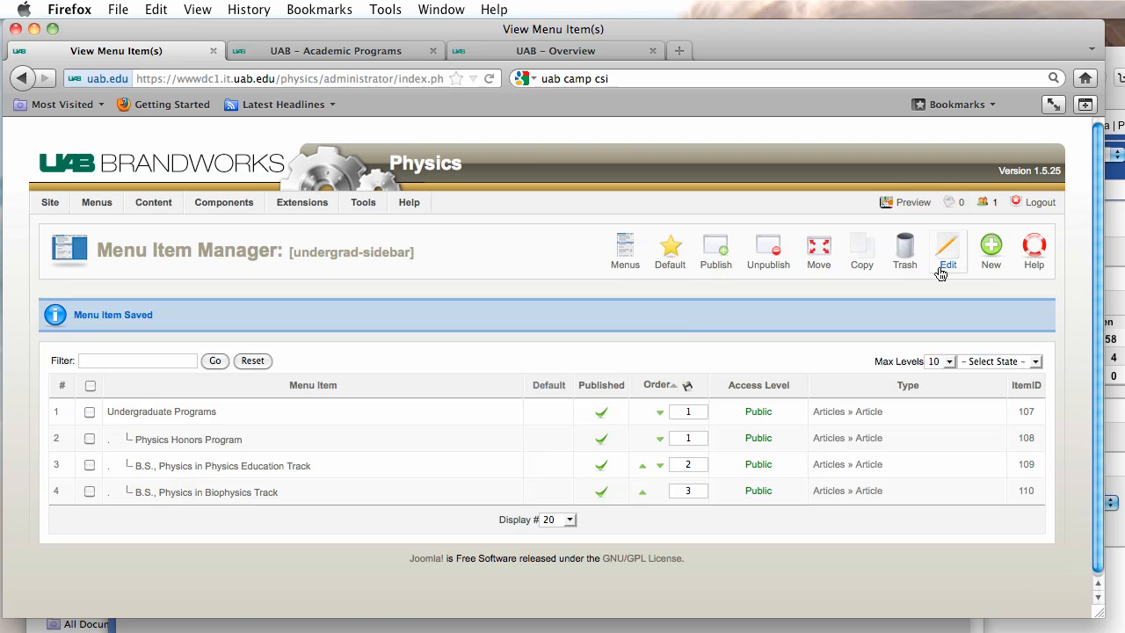
Create a new Article Layout menu item in the Undergraduate Sidebar and link it to the "B.S., Physics" article.
{"action": "left_click", "coordinate": [991, 251]}
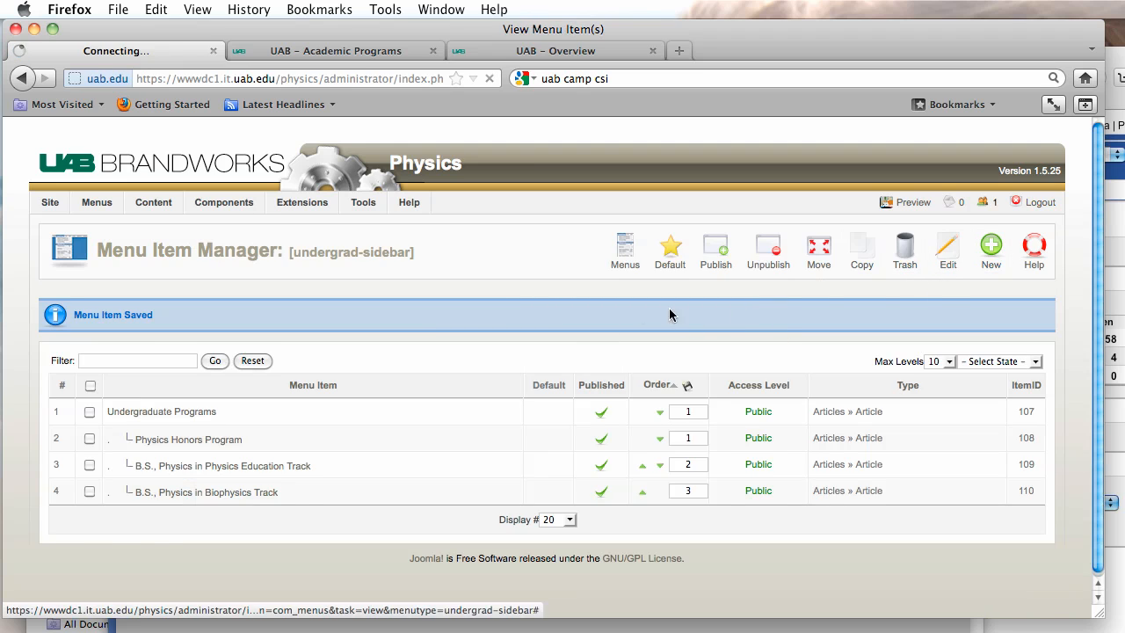
{"action": "left_click", "coordinate": [146, 359]}
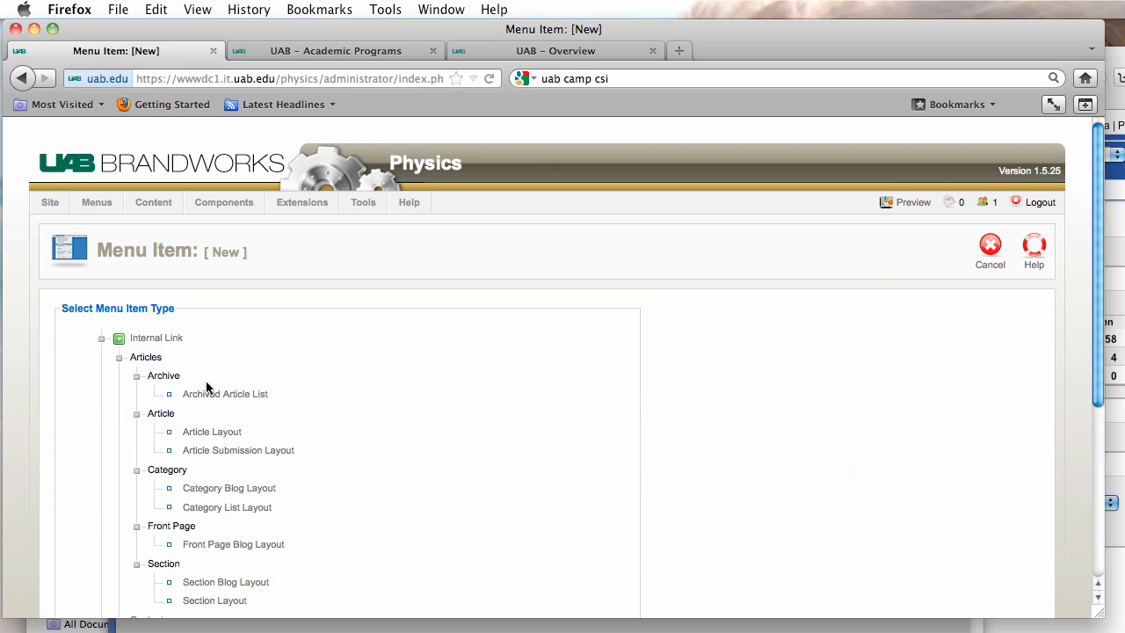
{"action": "left_click", "coordinate": [207, 431]}
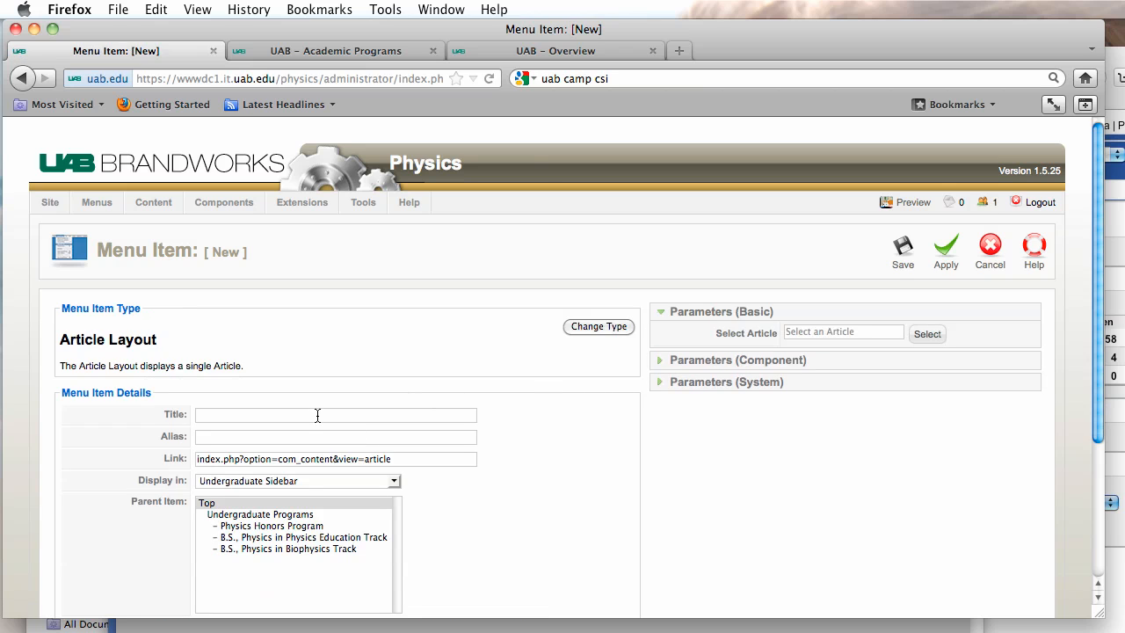
{"action": "left_click", "coordinate": [923, 333]}
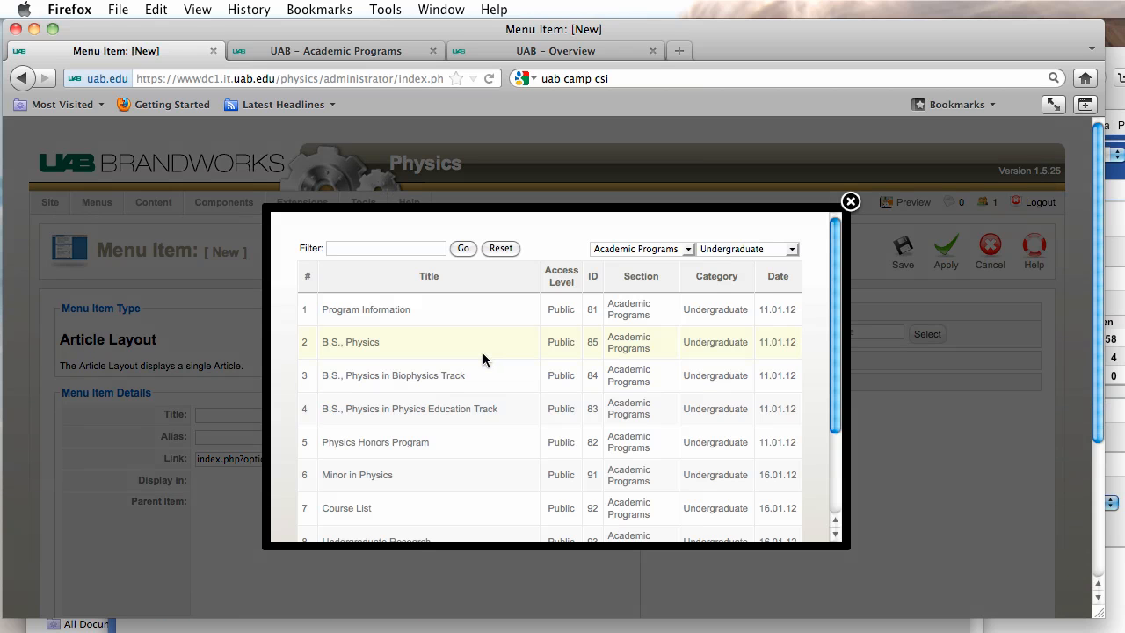
{"action": "left_click", "coordinate": [359, 345]}
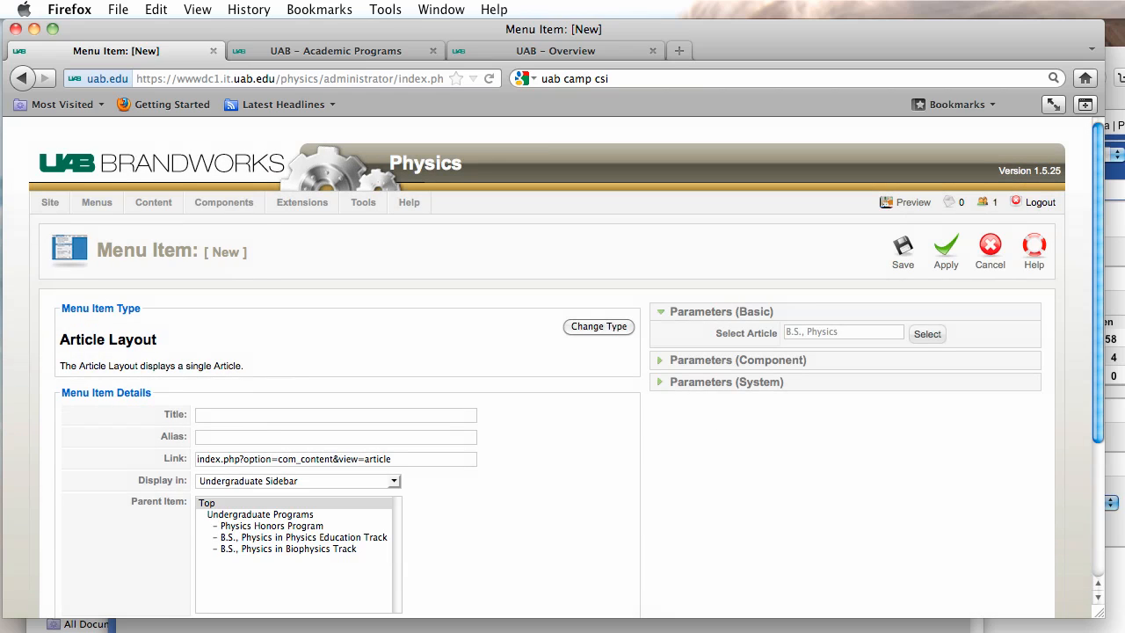
Title the menu item "B.S., Physics", set Undergraduate Programs as its parent and save it.
{"action": "key", "text": "super+Tab"}
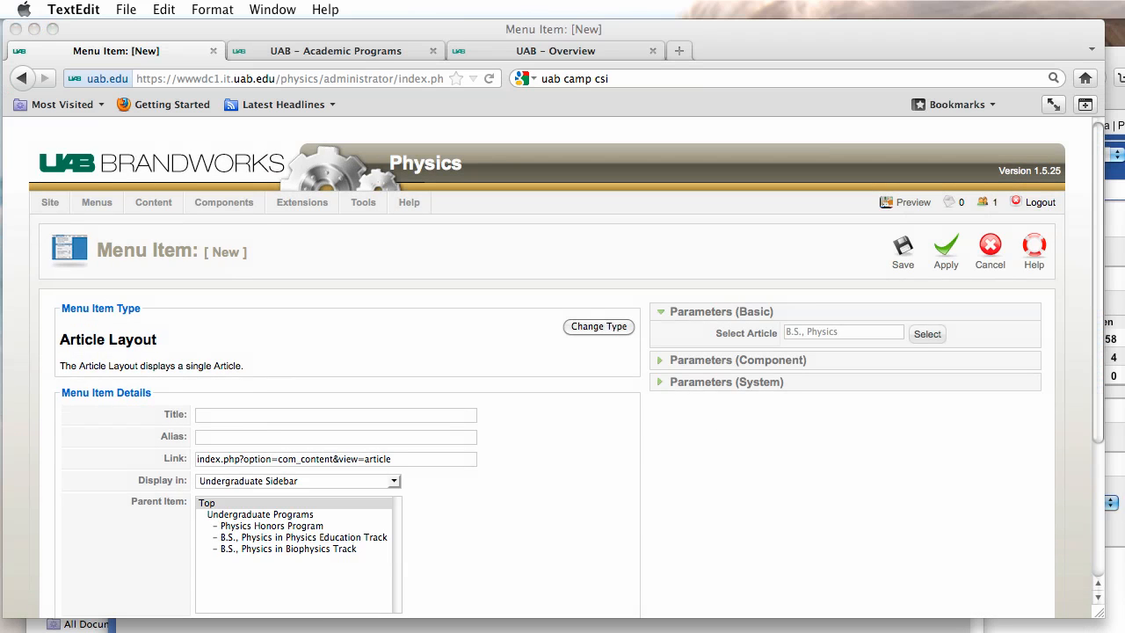
{"action": "left_click", "coordinate": [347, 415]}
{"action": "type", "text": "B.S., Physics"}
{"action": "left_click", "coordinate": [653, 513]}
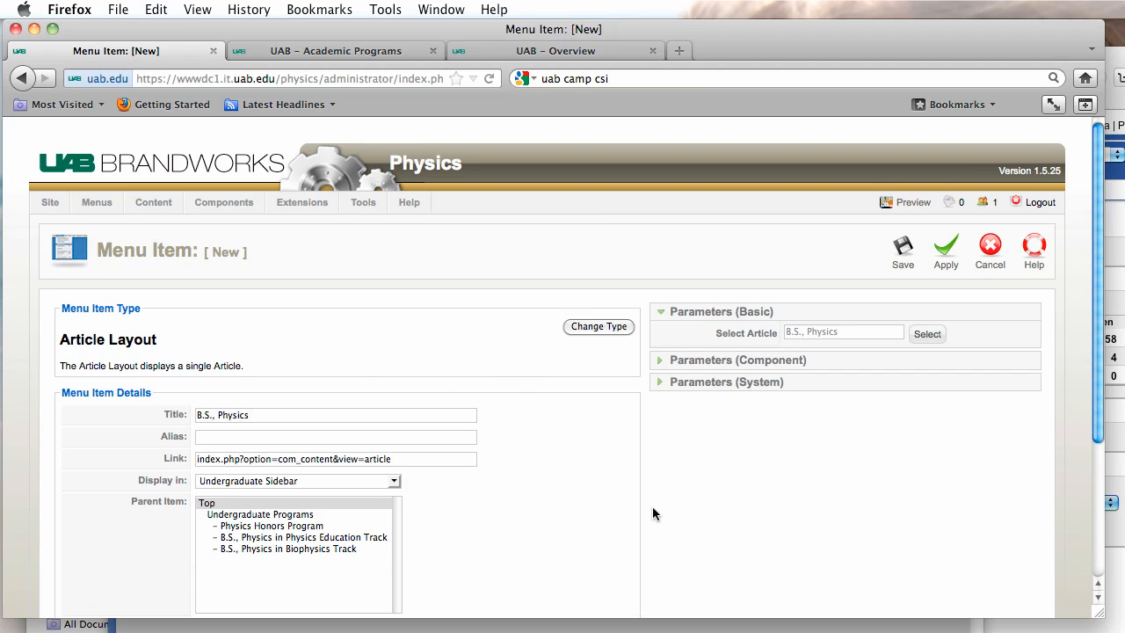
{"action": "left_click", "coordinate": [226, 514]}
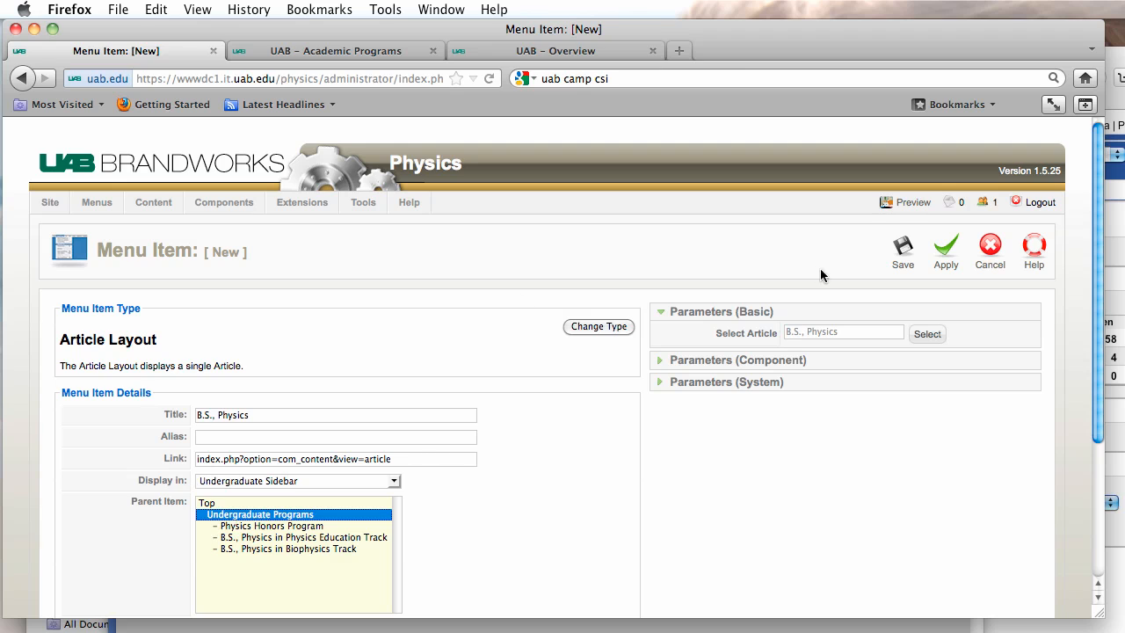
{"action": "left_click", "coordinate": [902, 250]}
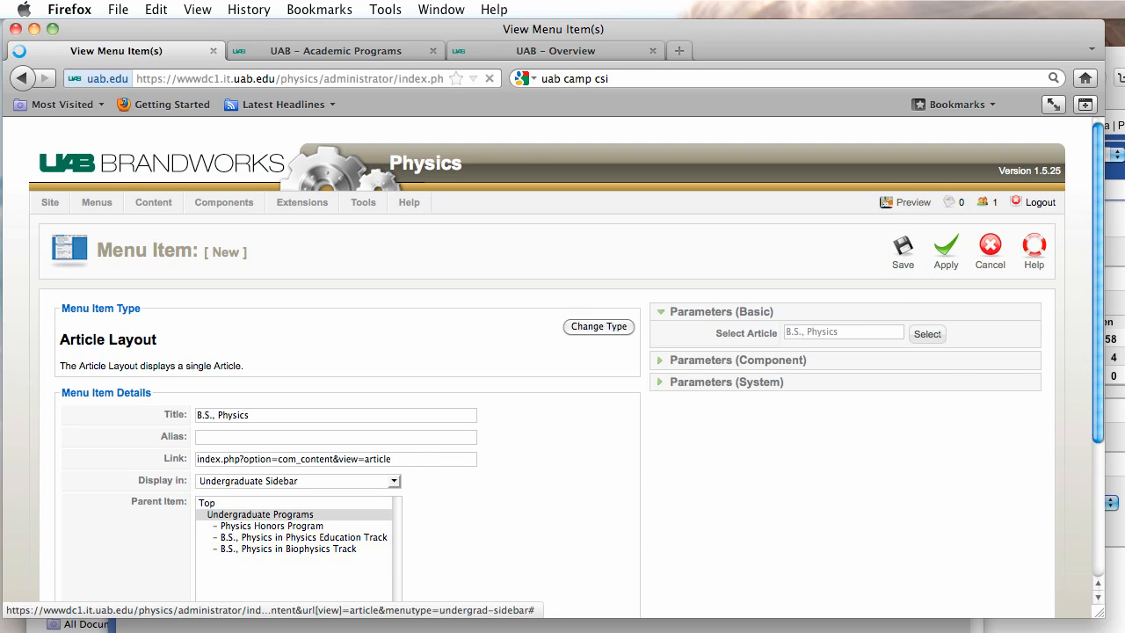
{"action": "key", "text": "super+Tab"}
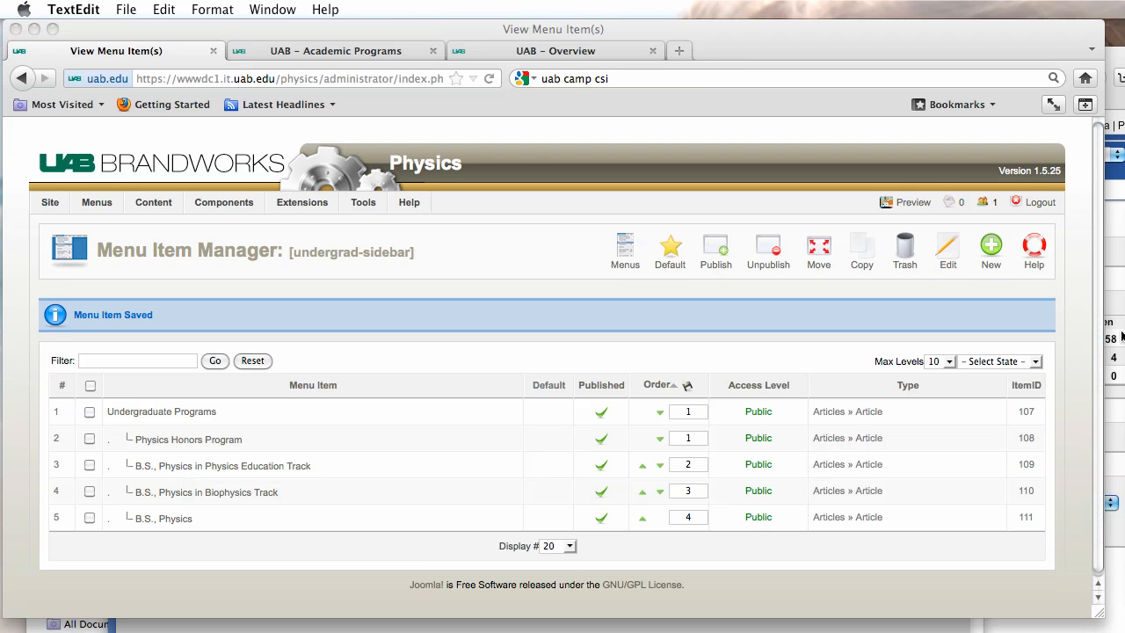
Start a new Article Layout menu item, copy the title "Minor in Physics" from the article list and link the item to that article.
{"action": "left_click", "coordinate": [988, 255]}
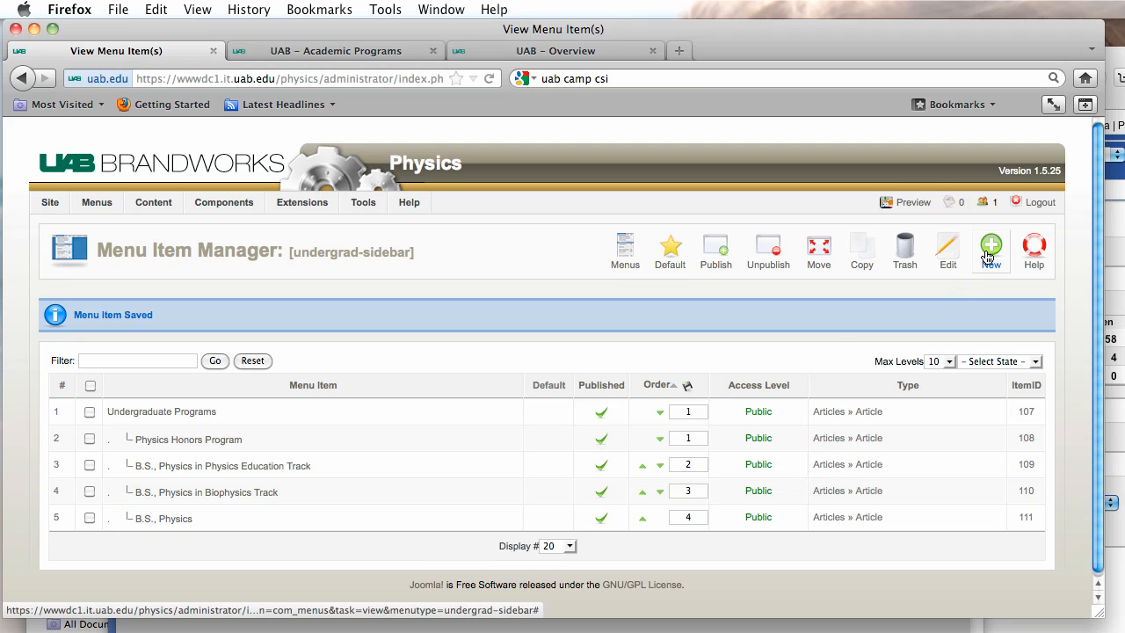
{"action": "left_click", "coordinate": [987, 254]}
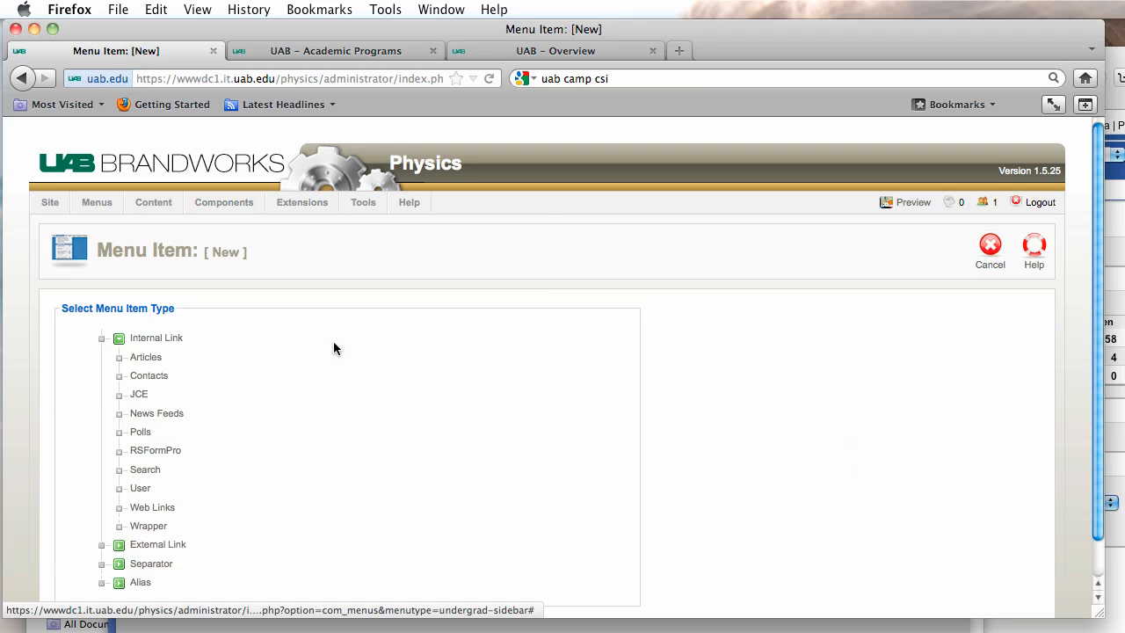
{"action": "left_click", "coordinate": [144, 358]}
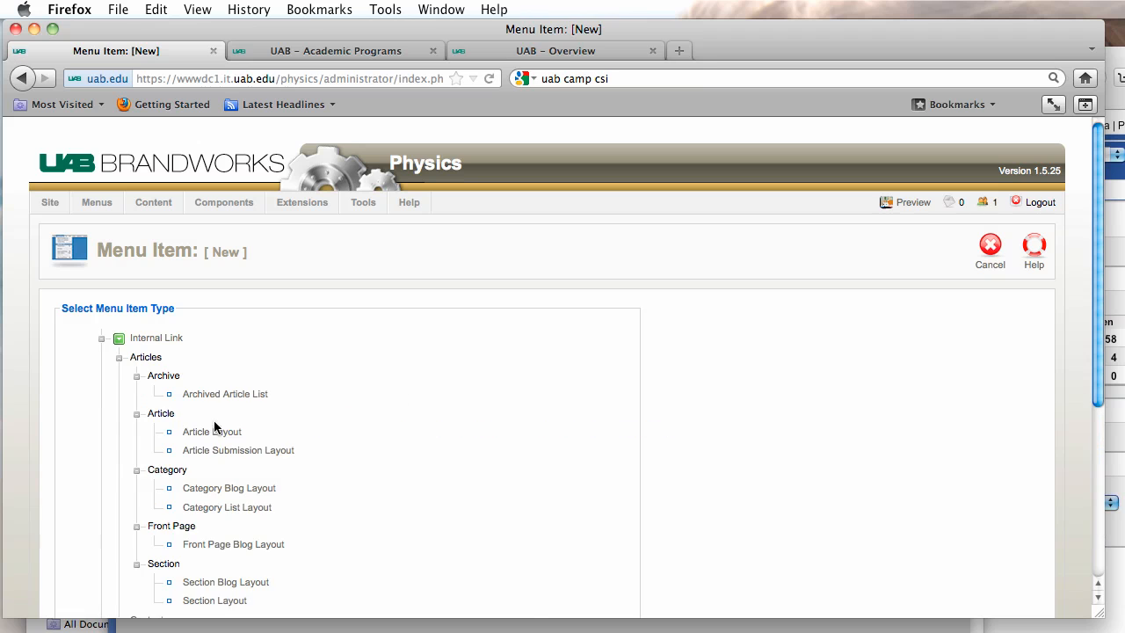
{"action": "left_click", "coordinate": [215, 433]}
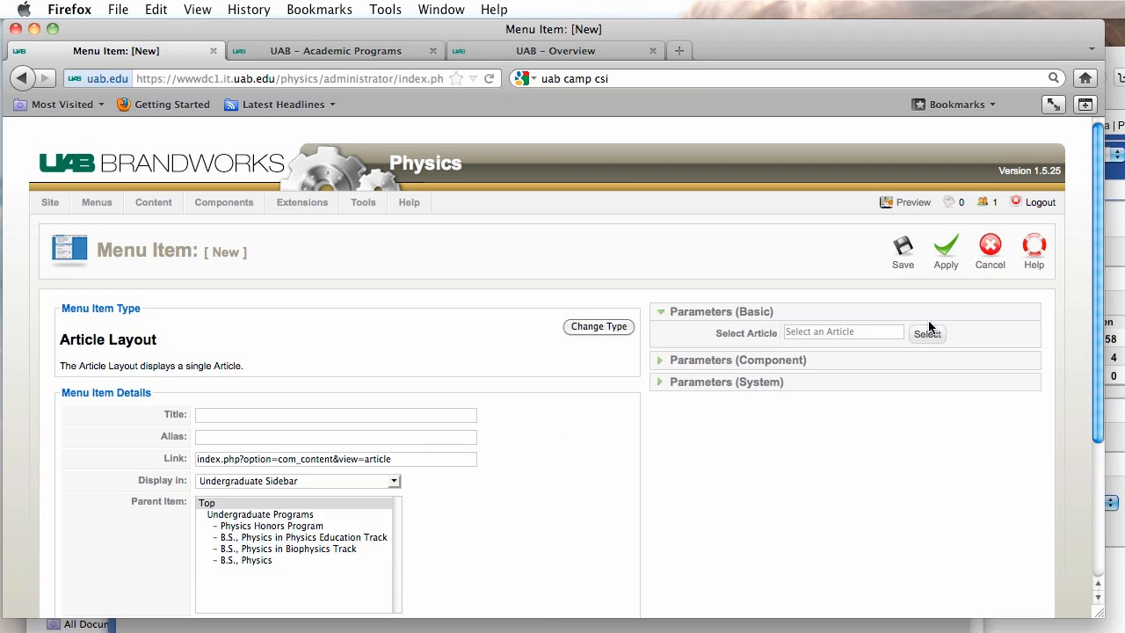
{"action": "left_click", "coordinate": [927, 334]}
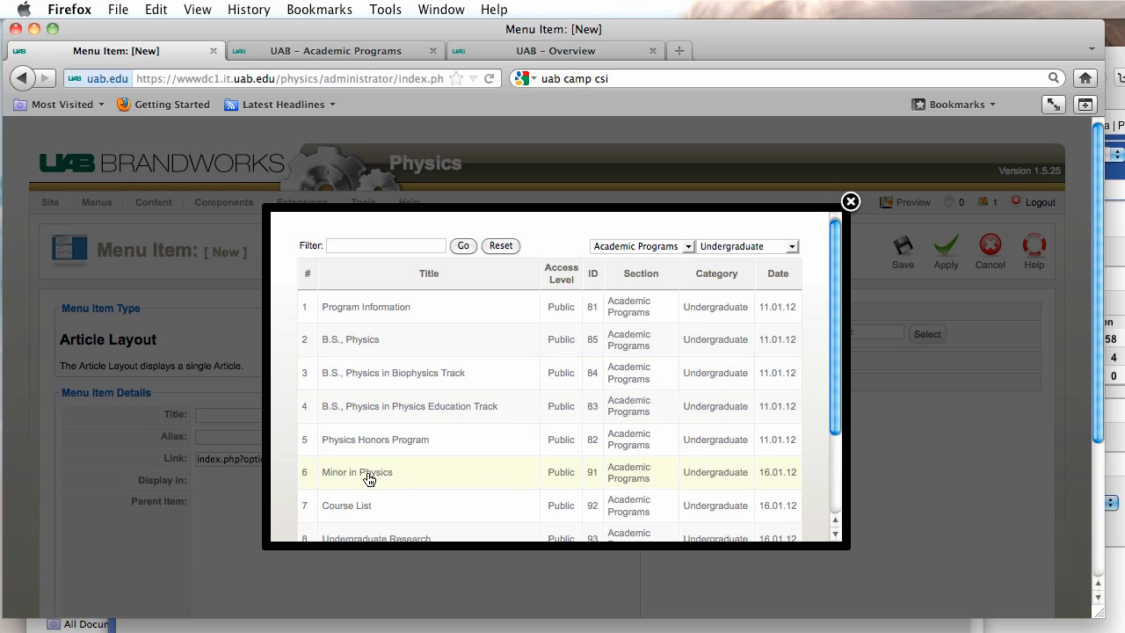
{"action": "left_click_drag", "start_coordinate": [394, 473], "coordinate": [322, 475]}
{"action": "key", "text": "super+c"}
{"action": "left_click", "coordinate": [335, 475]}
Title the menu item "Minor in Physics", set Undergraduate Programs as its parent and save it.
{"action": "key", "text": "super+v"}
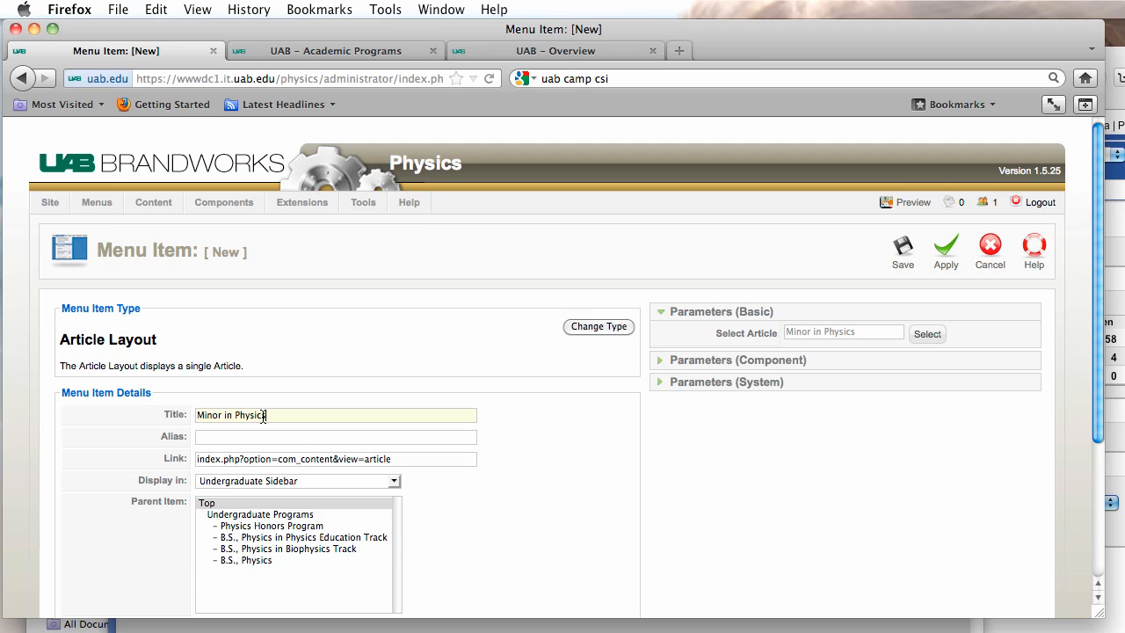
{"action": "left_click", "coordinate": [280, 514]}
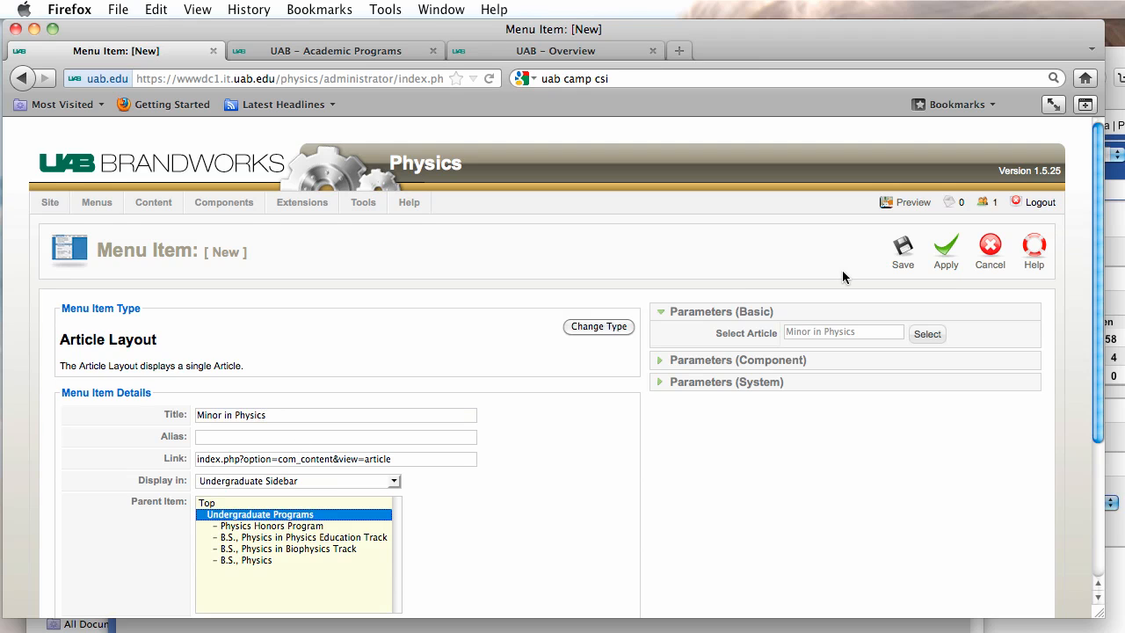
{"action": "left_click", "coordinate": [905, 251]}
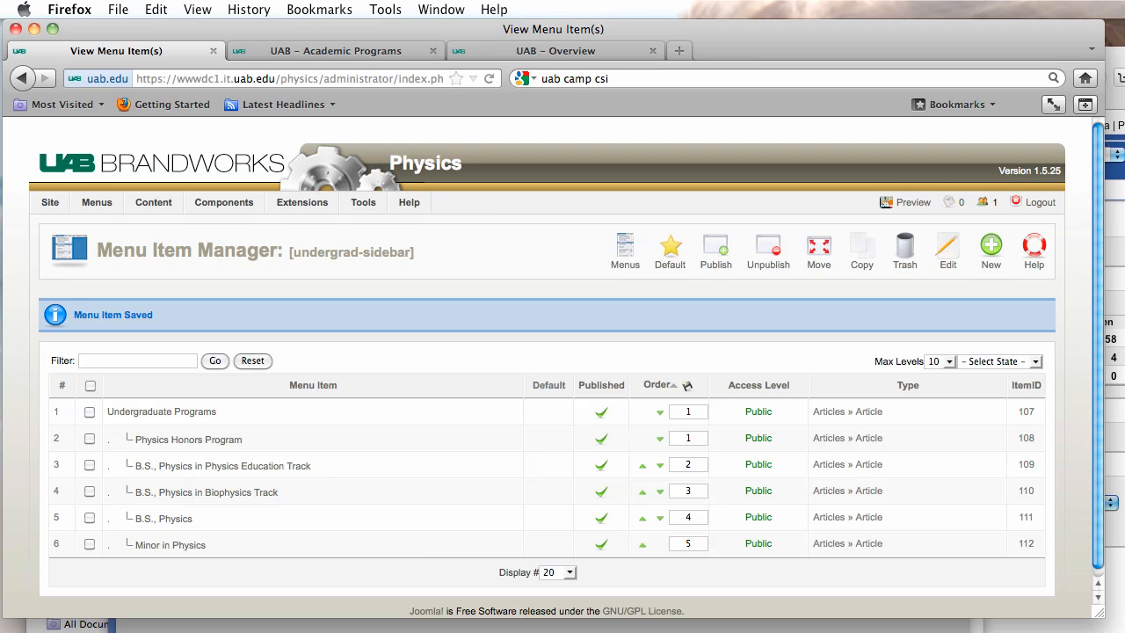
Start a new Article Layout menu item, copy the title "Course List" from the article list and link the item to that article.
{"action": "left_click", "coordinate": [990, 248]}
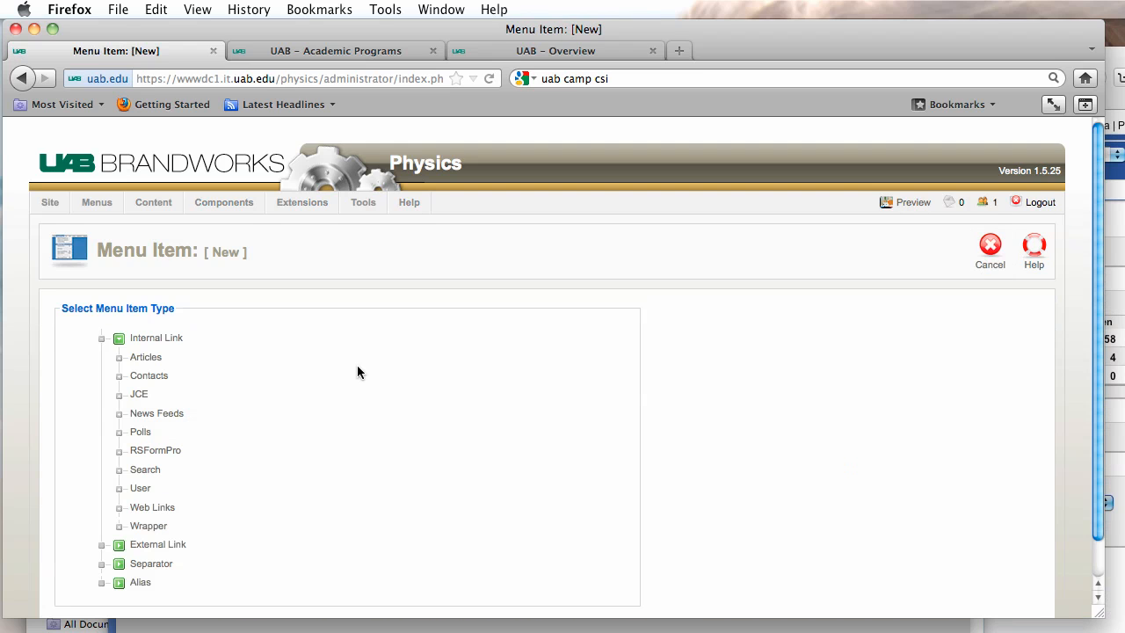
{"action": "left_click", "coordinate": [145, 358]}
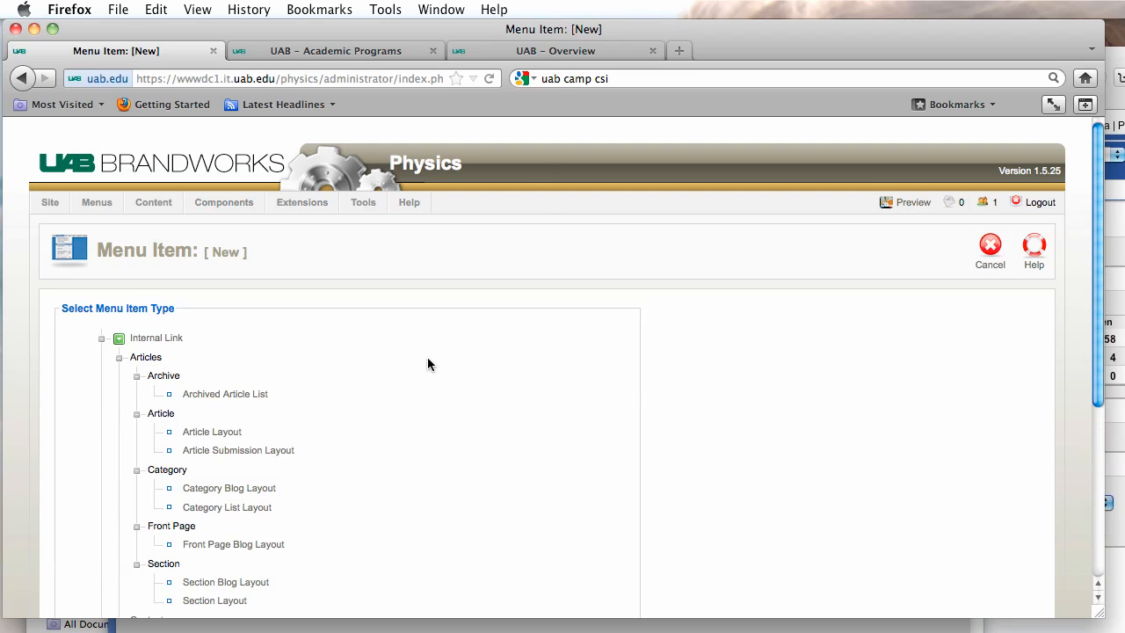
{"action": "left_click", "coordinate": [215, 431]}
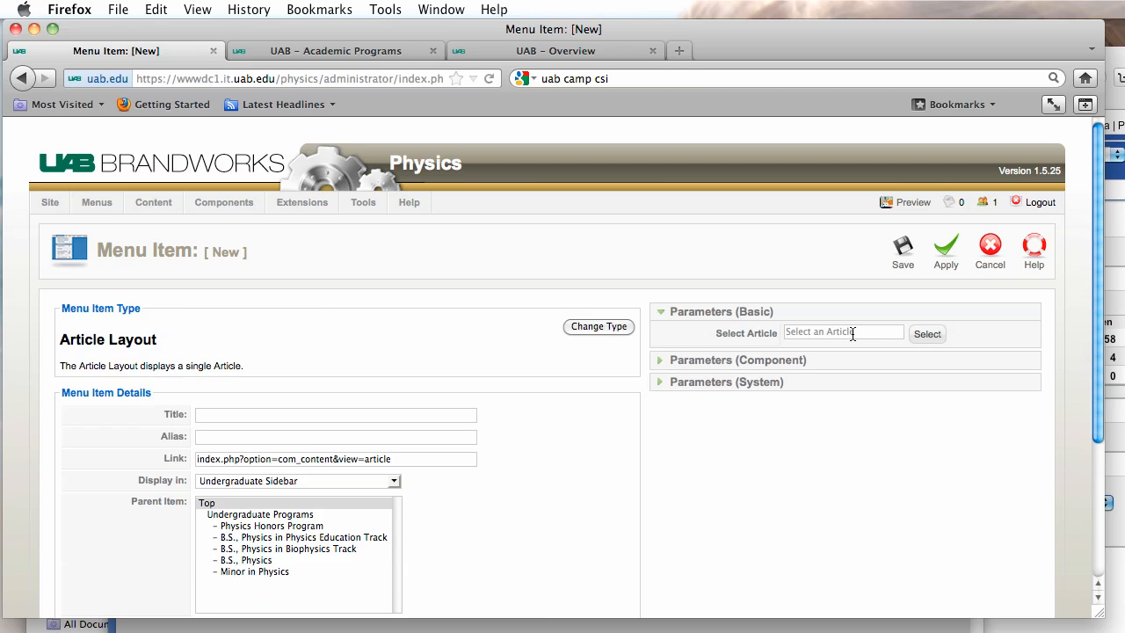
{"action": "left_click", "coordinate": [925, 334]}
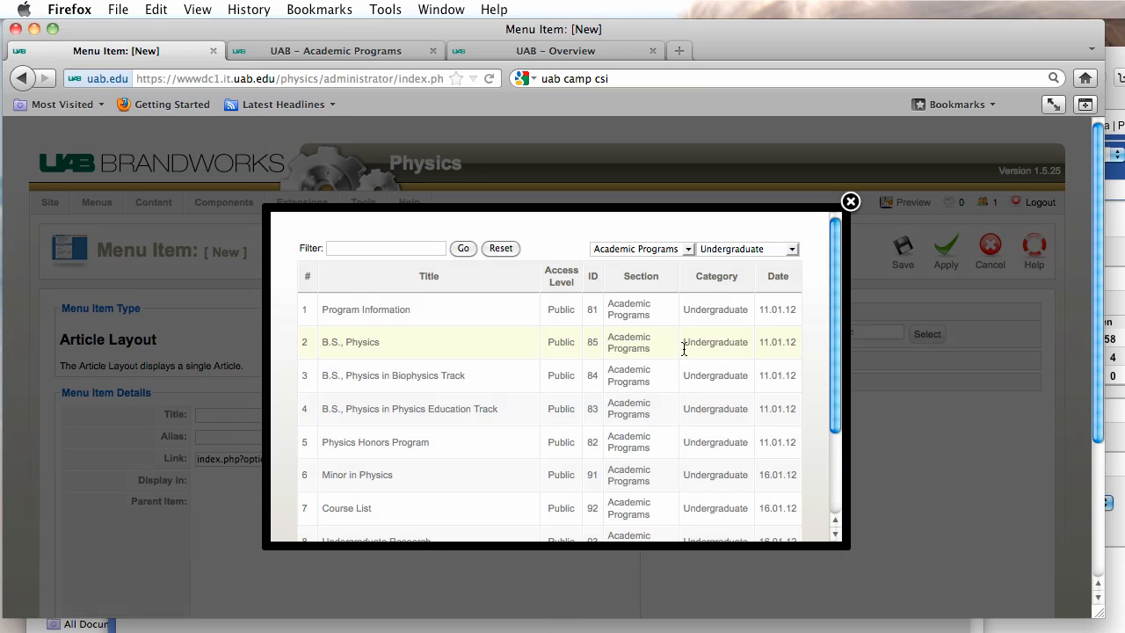
{"action": "scroll", "coordinate": [563, 363], "scroll_direction": "down", "scroll_amount": 2}
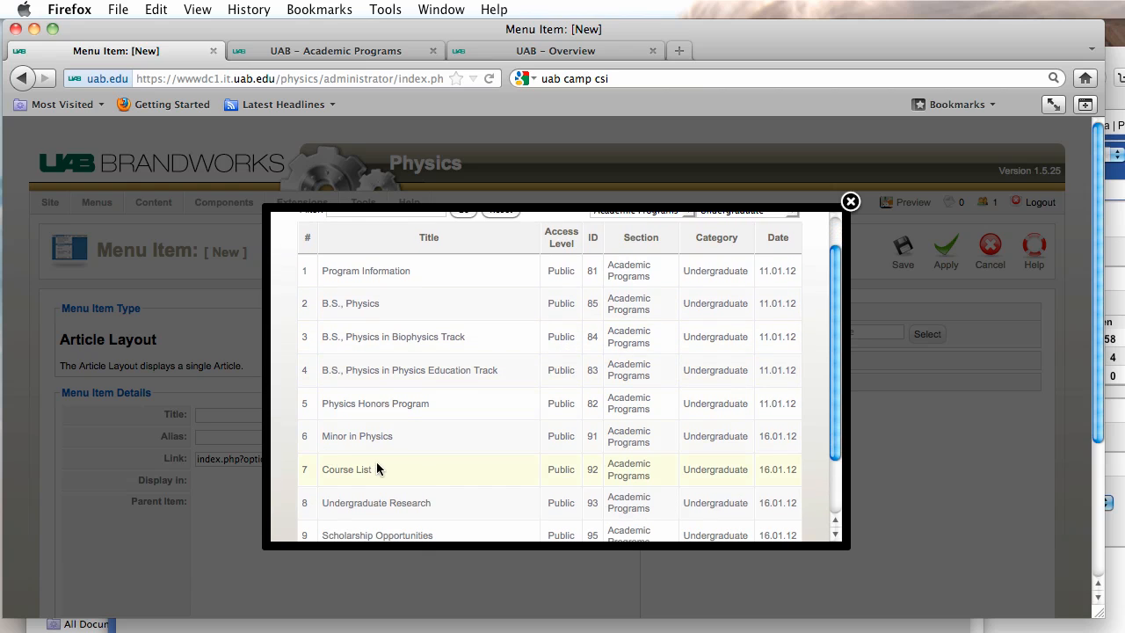
{"action": "left_click_drag", "start_coordinate": [379, 474], "coordinate": [324, 472]}
{"action": "key", "text": "super+c"}
{"action": "left_click", "coordinate": [334, 471]}
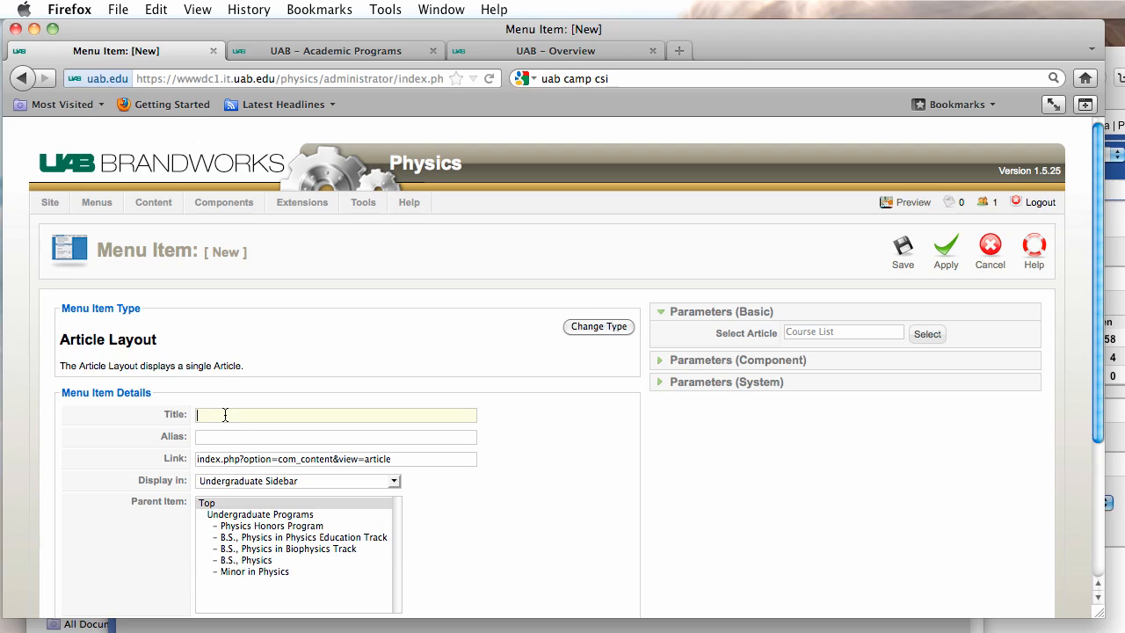
Title the menu item "Course List", set Undergraduate Programs as its parent and save it.
{"action": "key", "text": "super+v"}
{"action": "left_click", "coordinate": [245, 516]}
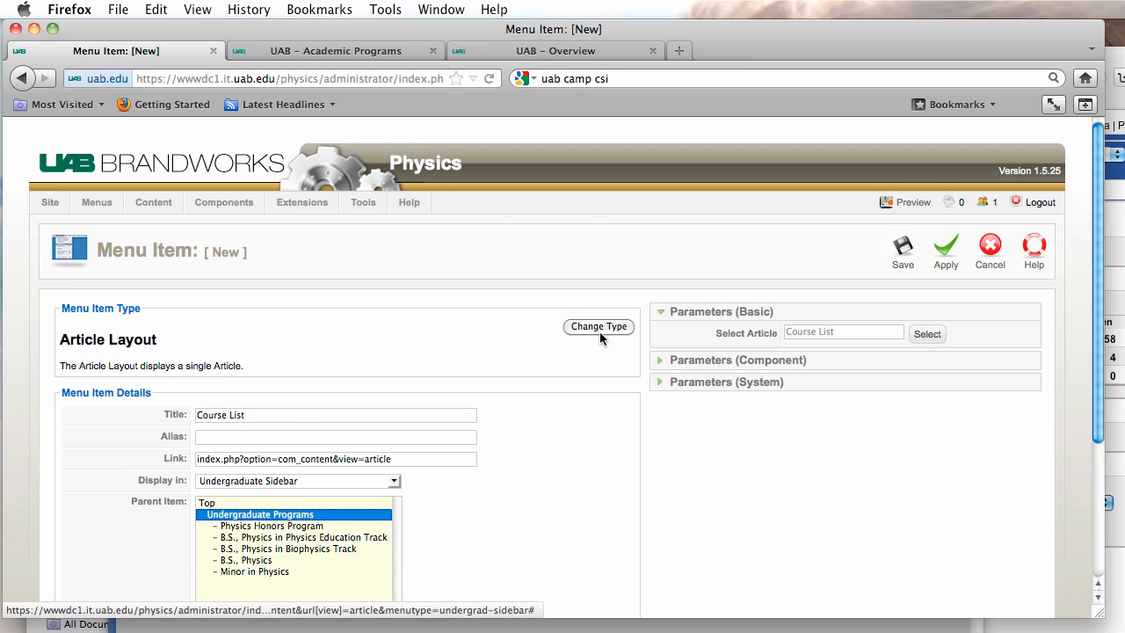
{"action": "left_click", "coordinate": [902, 250]}
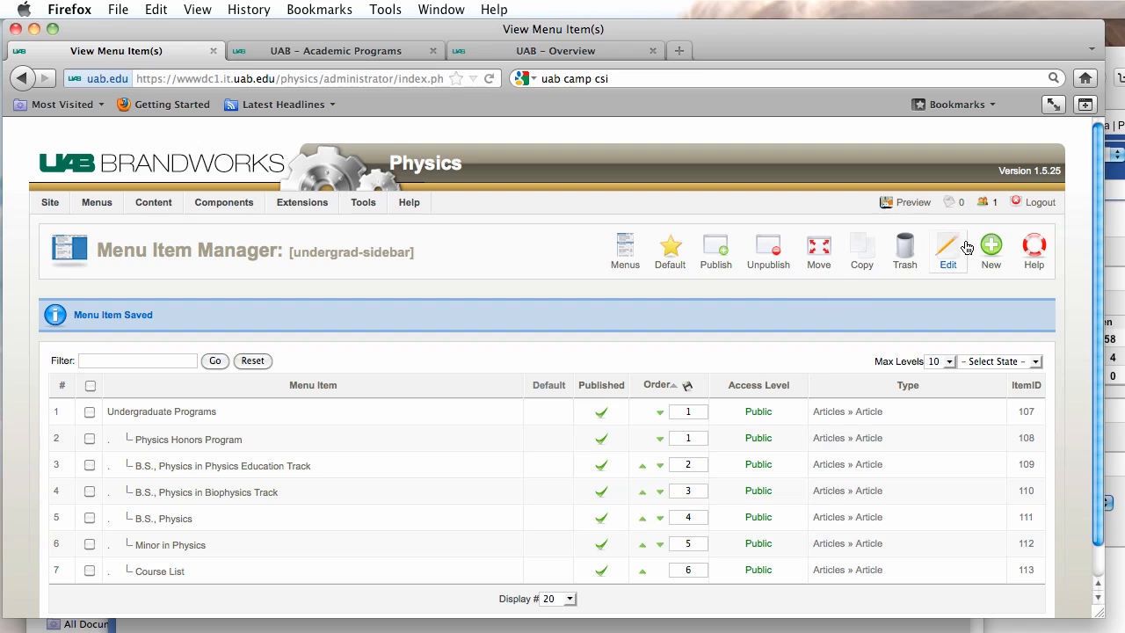
Start another Article Layout menu item in the Undergraduate Sidebar for the undergraduate research page.
{"action": "left_click", "coordinate": [998, 253]}
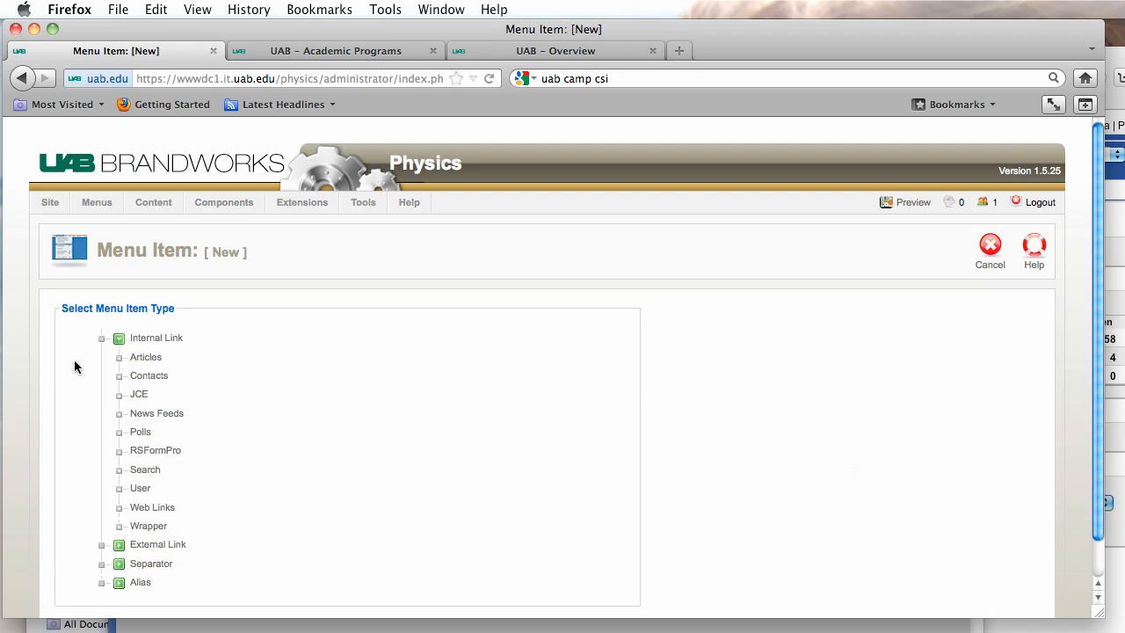
{"action": "left_click", "coordinate": [134, 358]}
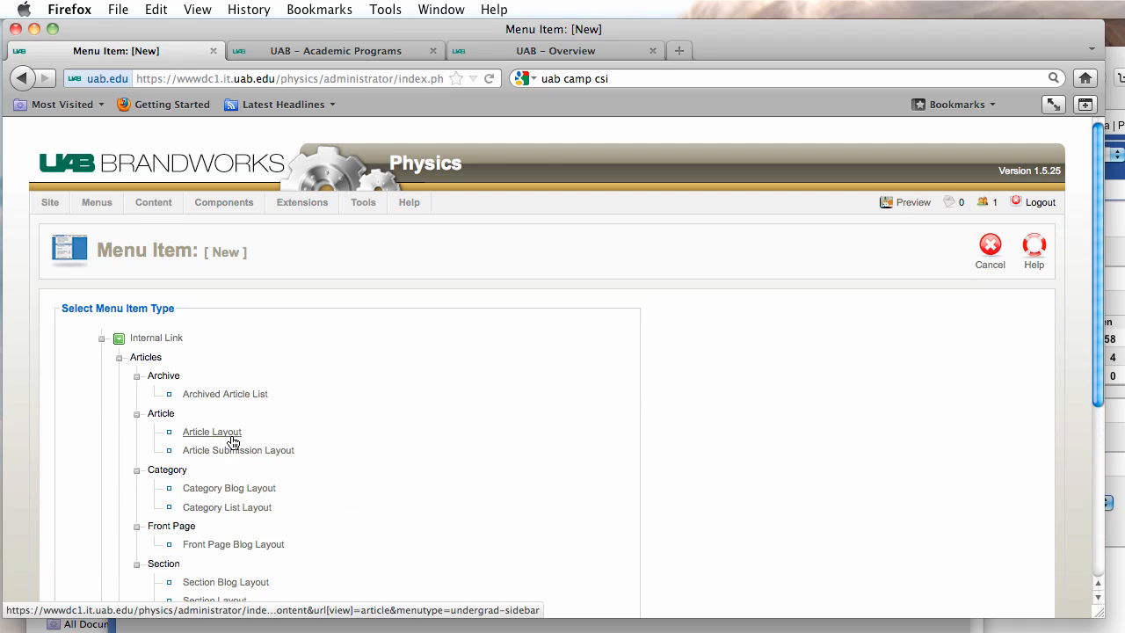
{"action": "left_click", "coordinate": [237, 432]}
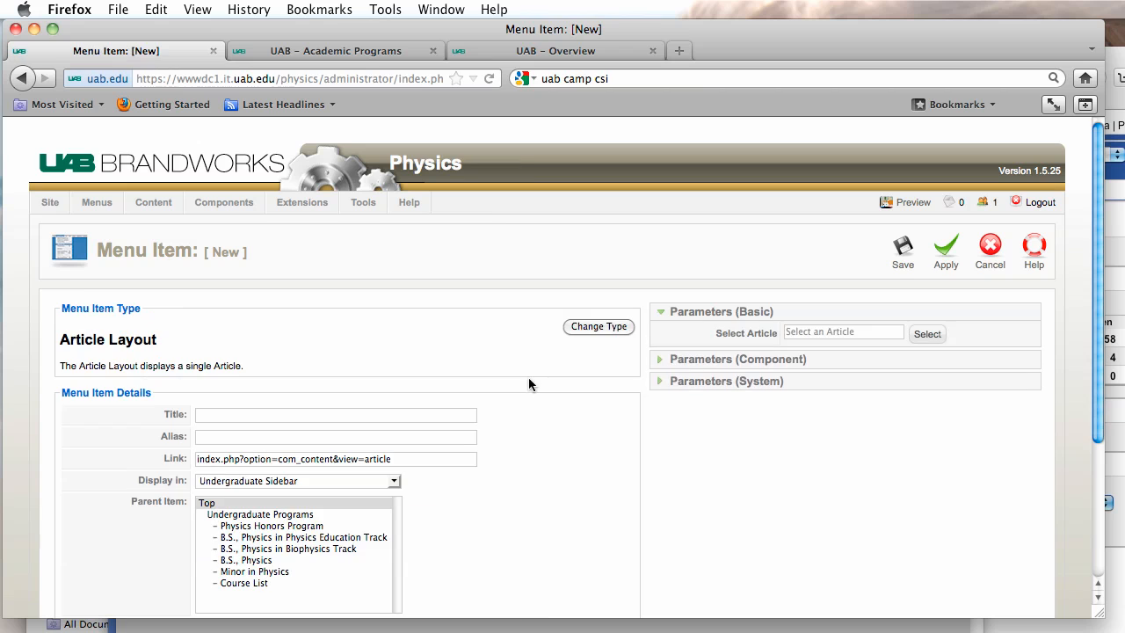
Copy the title "Undergraduate Research" from the article list and link the menu item to that article.
{"action": "left_click", "coordinate": [932, 333]}
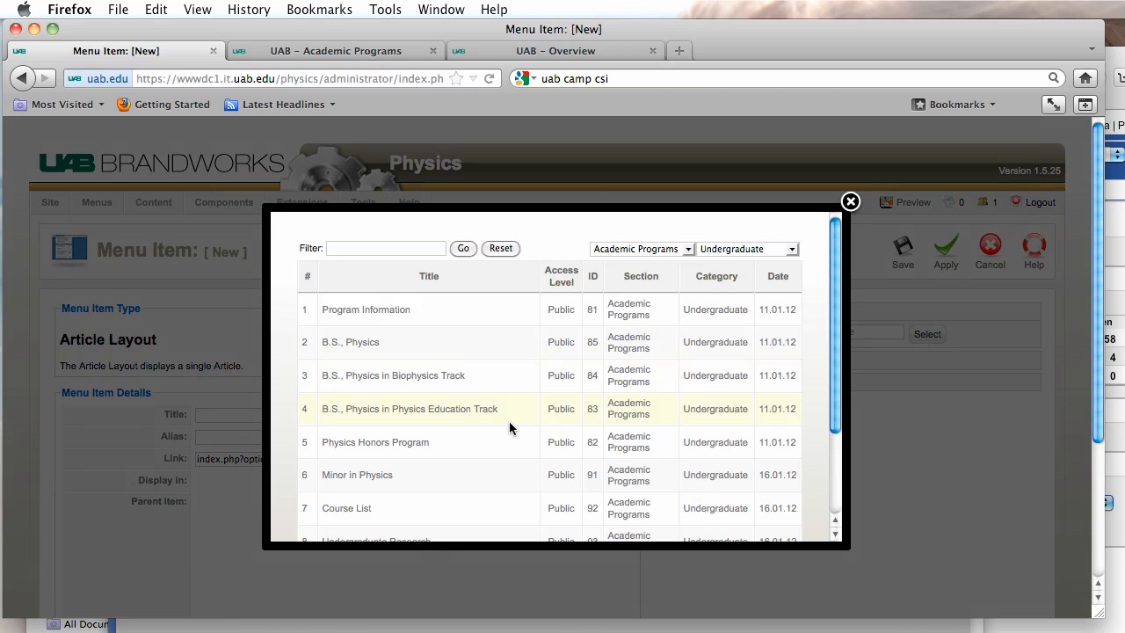
{"action": "scroll", "coordinate": [509, 421], "scroll_direction": "down", "scroll_amount": 5}
{"action": "scroll", "coordinate": [509, 421], "scroll_direction": "up", "scroll_amount": 2}
{"action": "scroll", "coordinate": [509, 428], "scroll_direction": "down", "scroll_amount": 1}
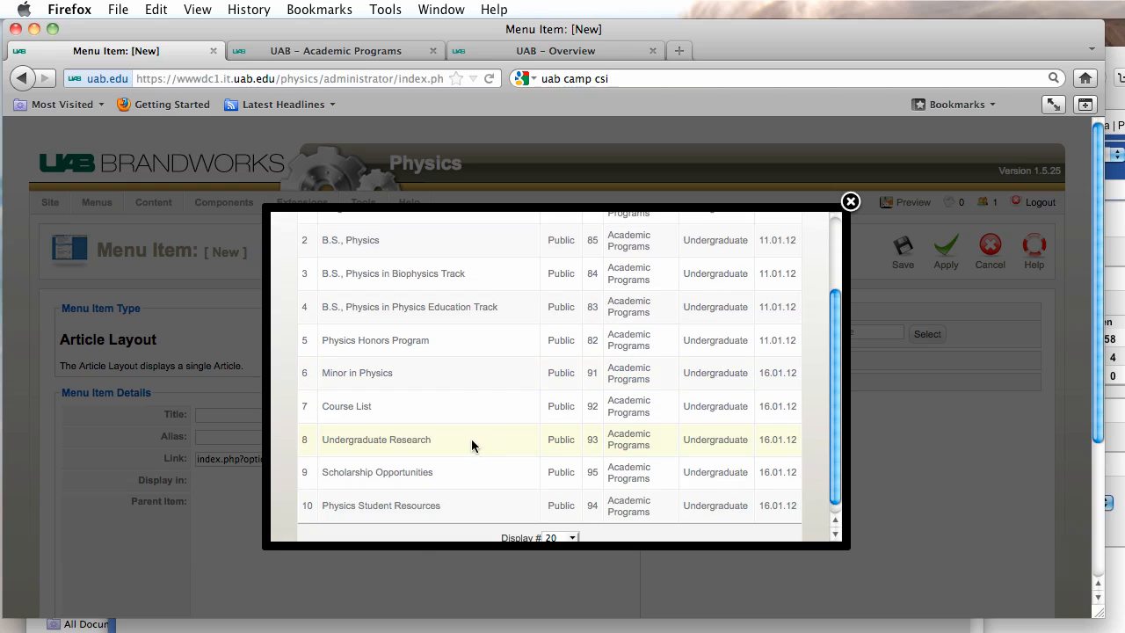
{"action": "left_click_drag", "start_coordinate": [471, 444], "coordinate": [323, 447]}
{"action": "key", "text": "super+c"}
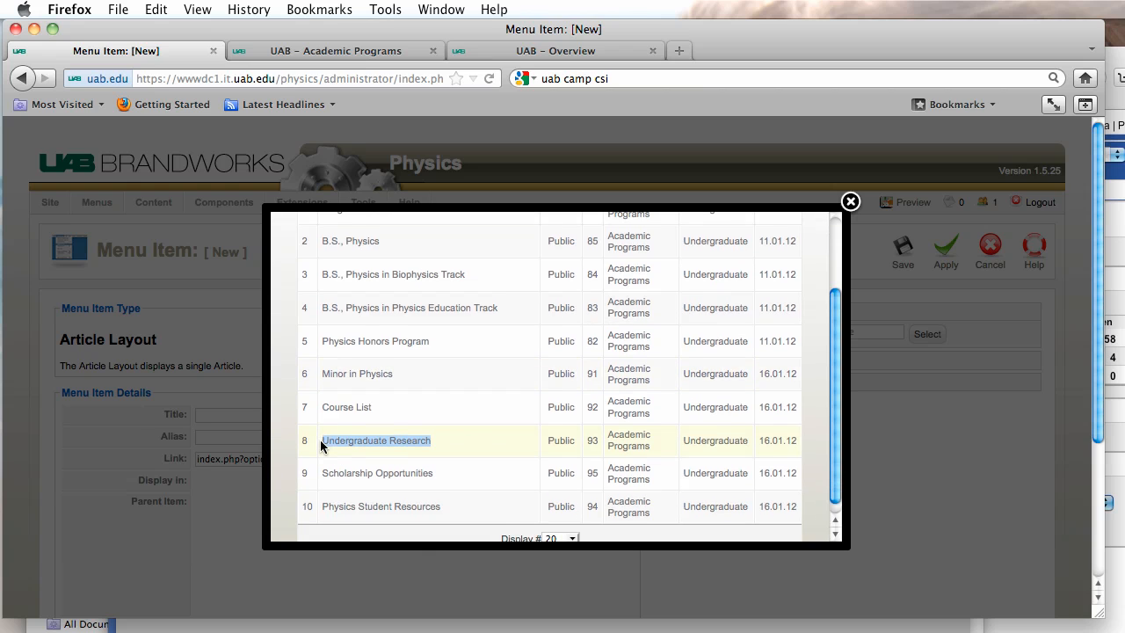
{"action": "left_click", "coordinate": [348, 439]}
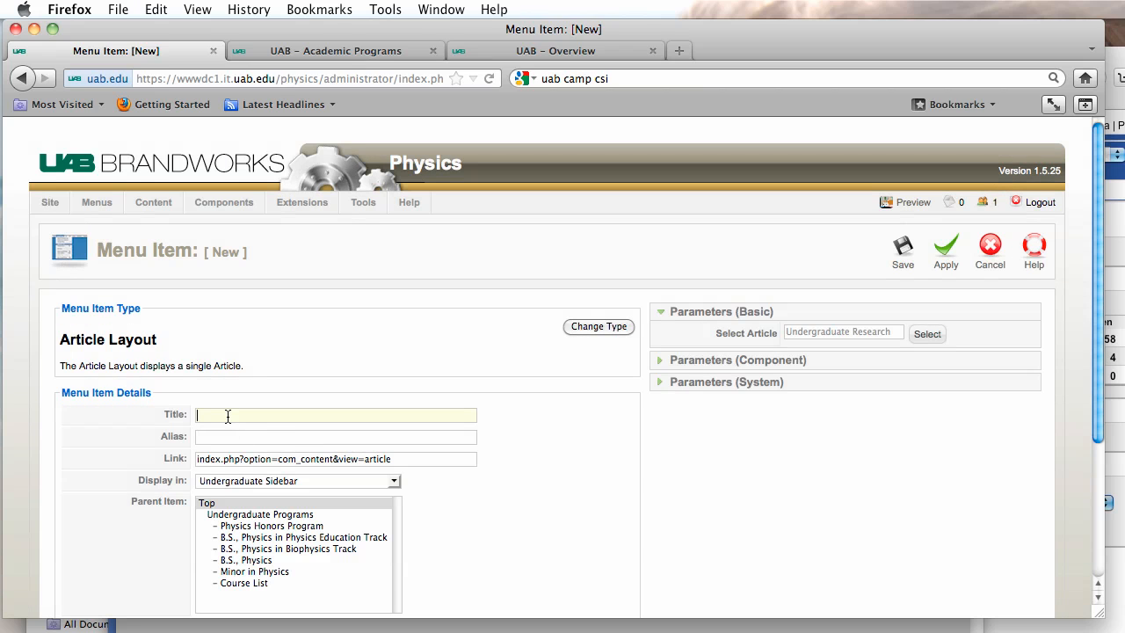
Title the menu item "Undergraduate Research", set Undergraduate Programs as its parent and save it.
{"action": "key", "text": "super+v"}
{"action": "left_click", "coordinate": [277, 514]}
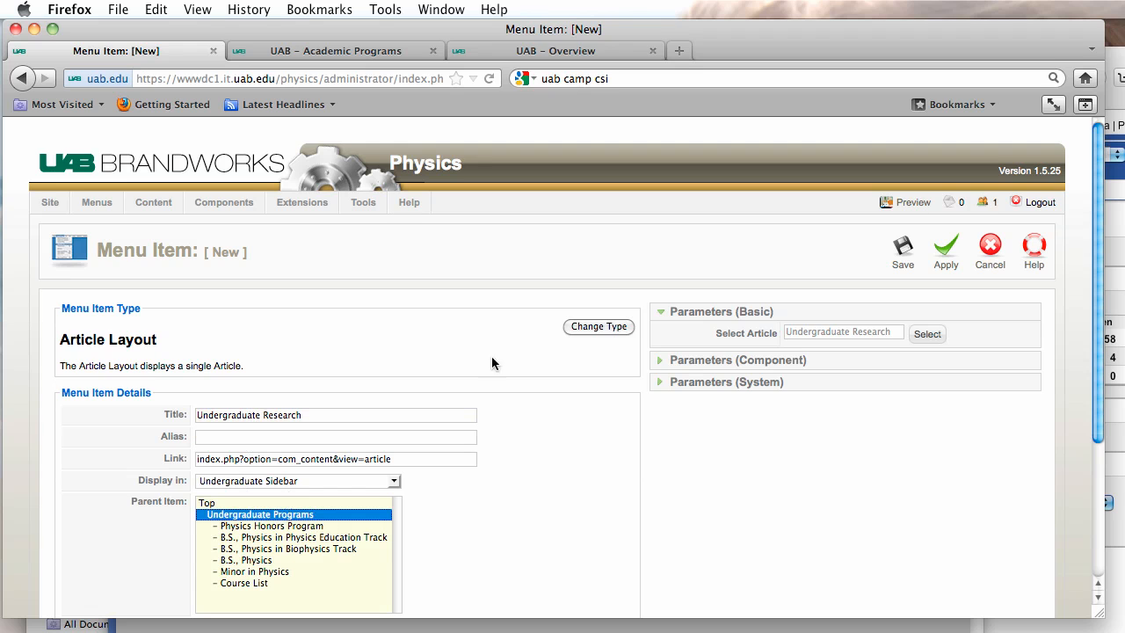
{"action": "left_click", "coordinate": [901, 261]}
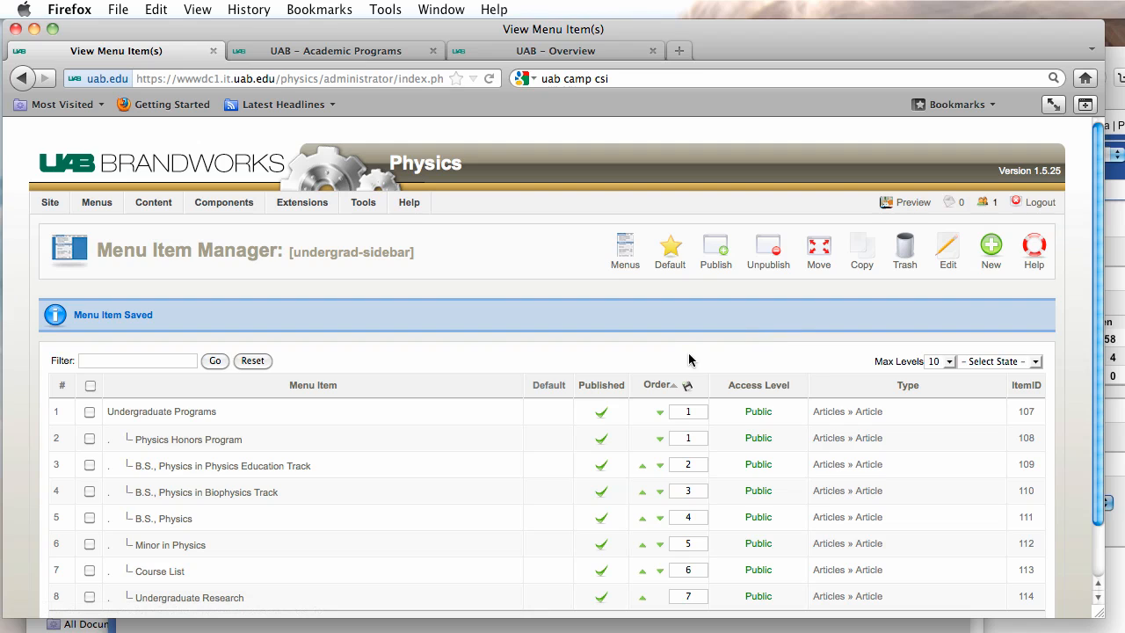
Start another Article Layout menu item in the Undergraduate Sidebar for the physics student resources page.
{"action": "left_click", "coordinate": [990, 250]}
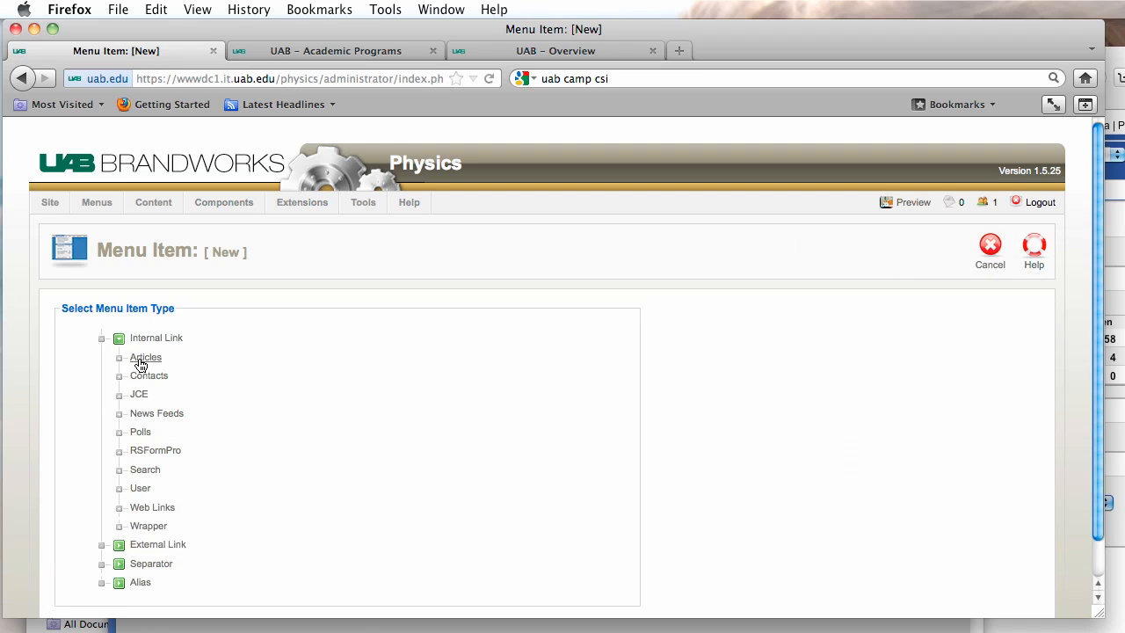
{"action": "left_click", "coordinate": [141, 359]}
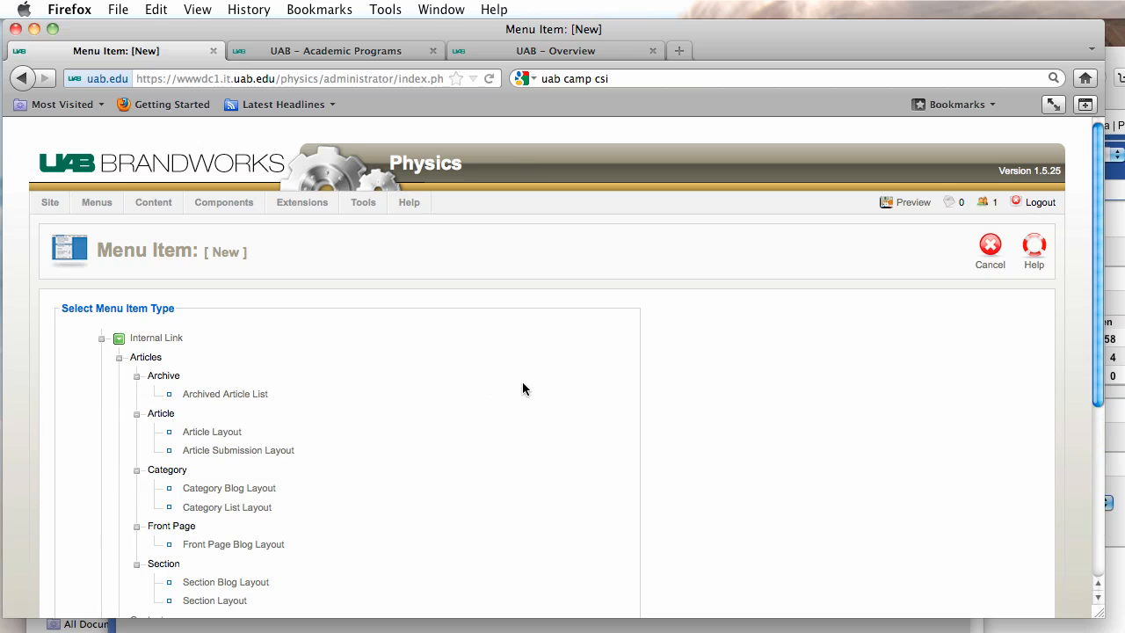
{"action": "left_click", "coordinate": [216, 432]}
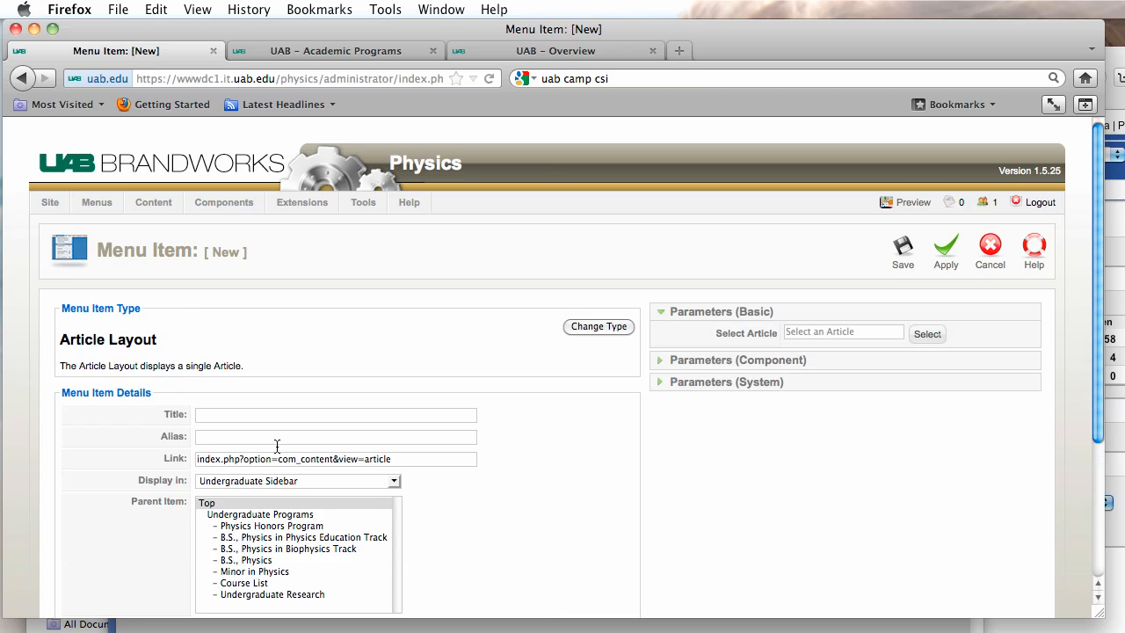
Copy the title "Physics Student Resources" from the article list and link the menu item to that article.
{"action": "left_click", "coordinate": [926, 334]}
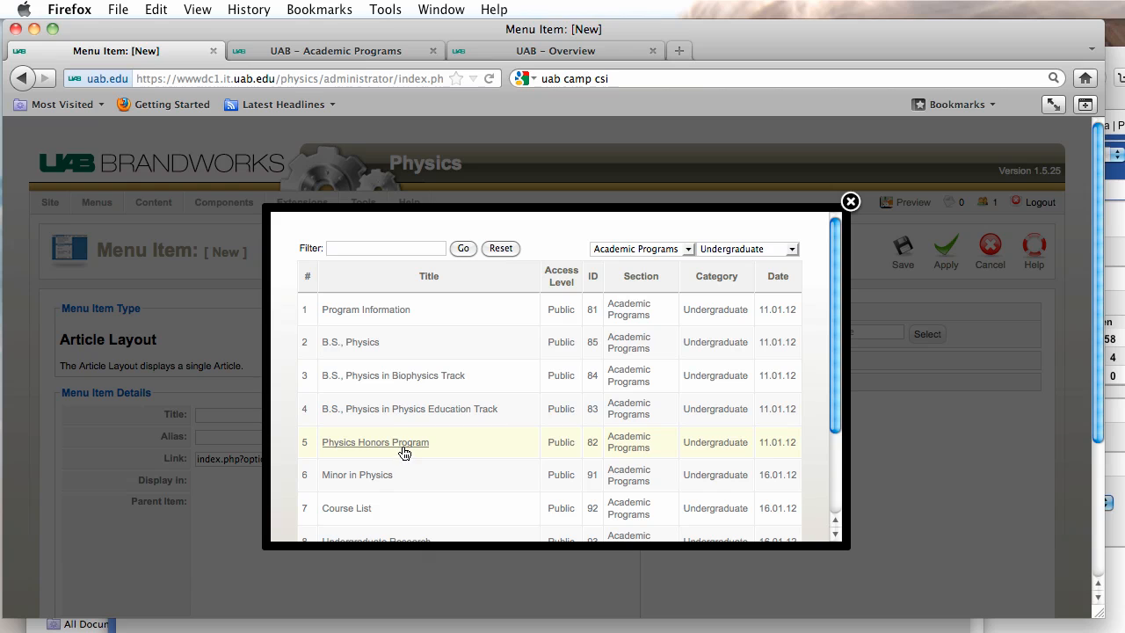
{"action": "scroll", "coordinate": [448, 439], "scroll_direction": "down", "scroll_amount": 3}
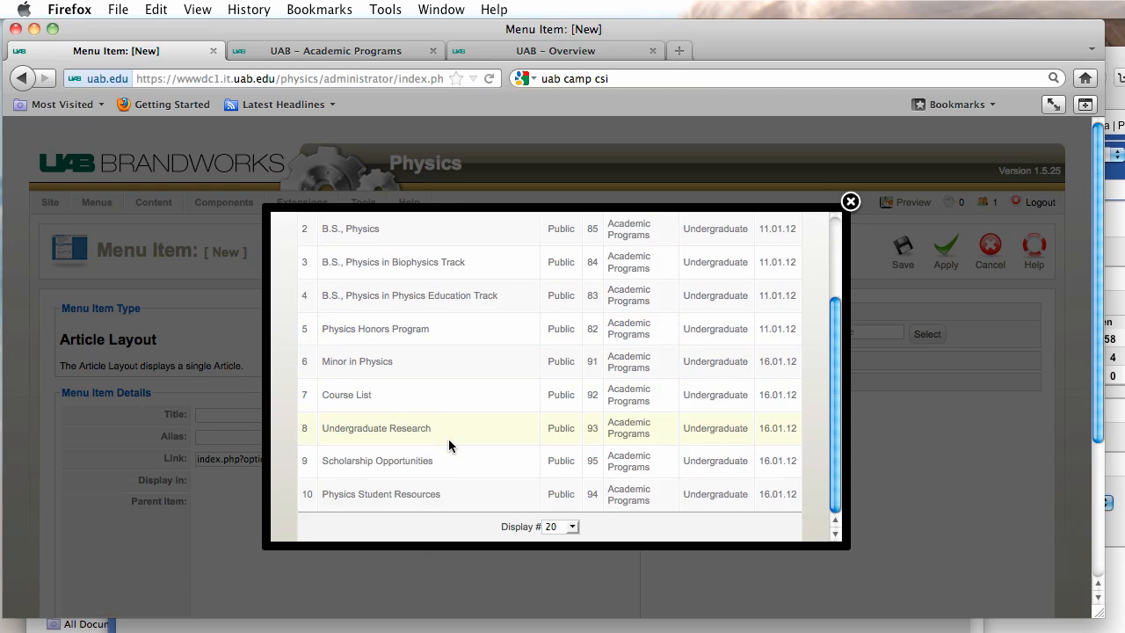
{"action": "scroll", "coordinate": [448, 440], "scroll_direction": "up", "scroll_amount": 2}
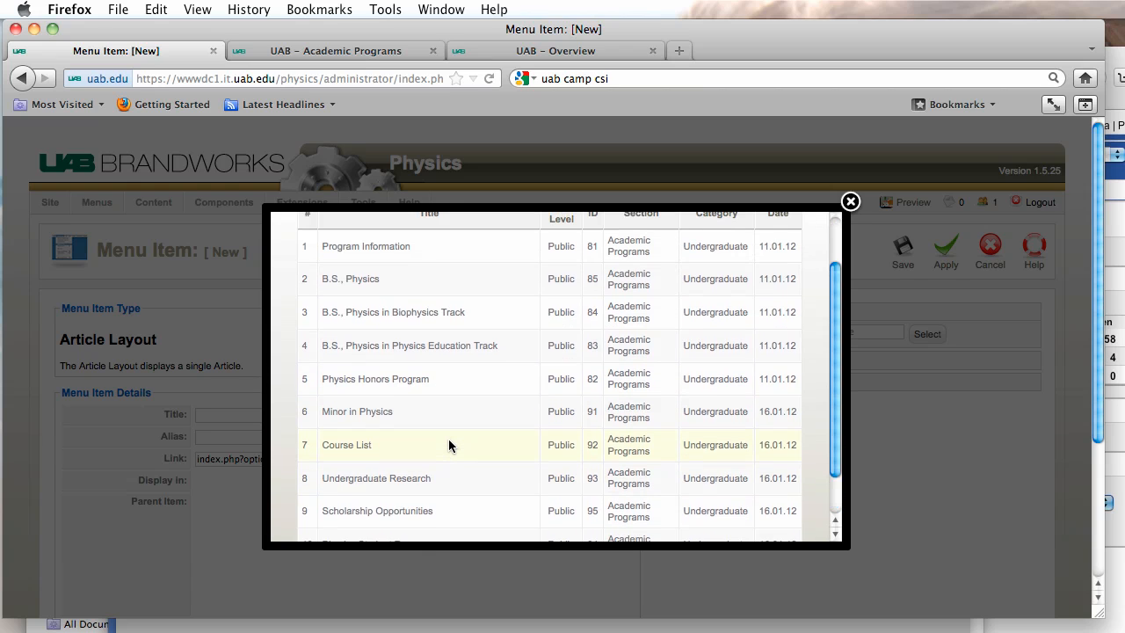
{"action": "scroll", "coordinate": [448, 438], "scroll_direction": "up", "scroll_amount": 1}
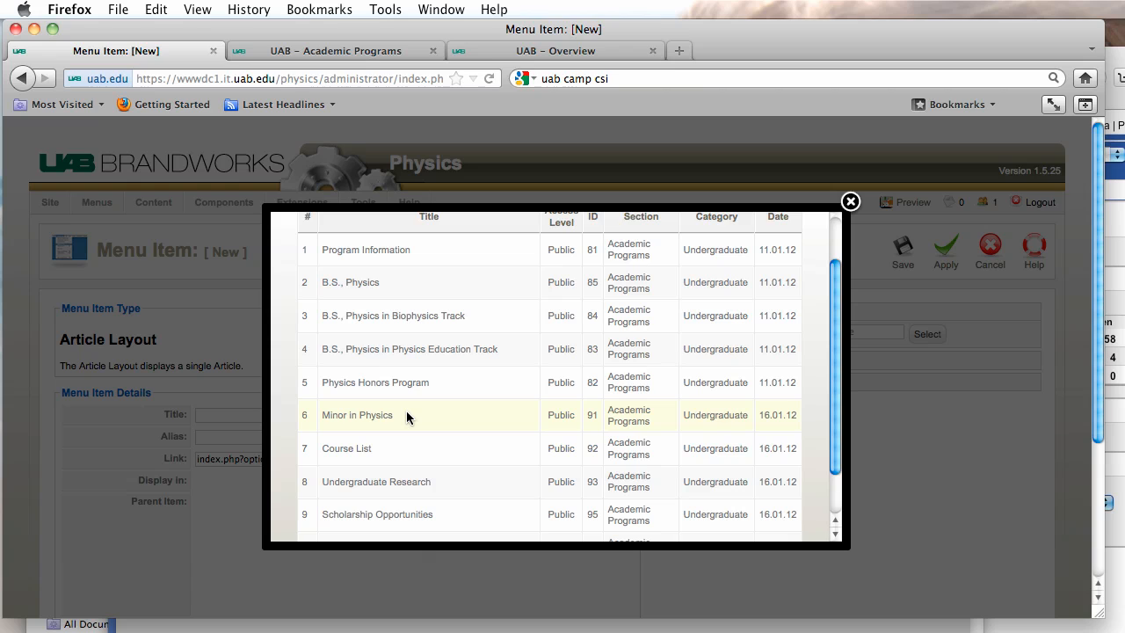
{"action": "scroll", "coordinate": [452, 464], "scroll_direction": "down", "scroll_amount": 2}
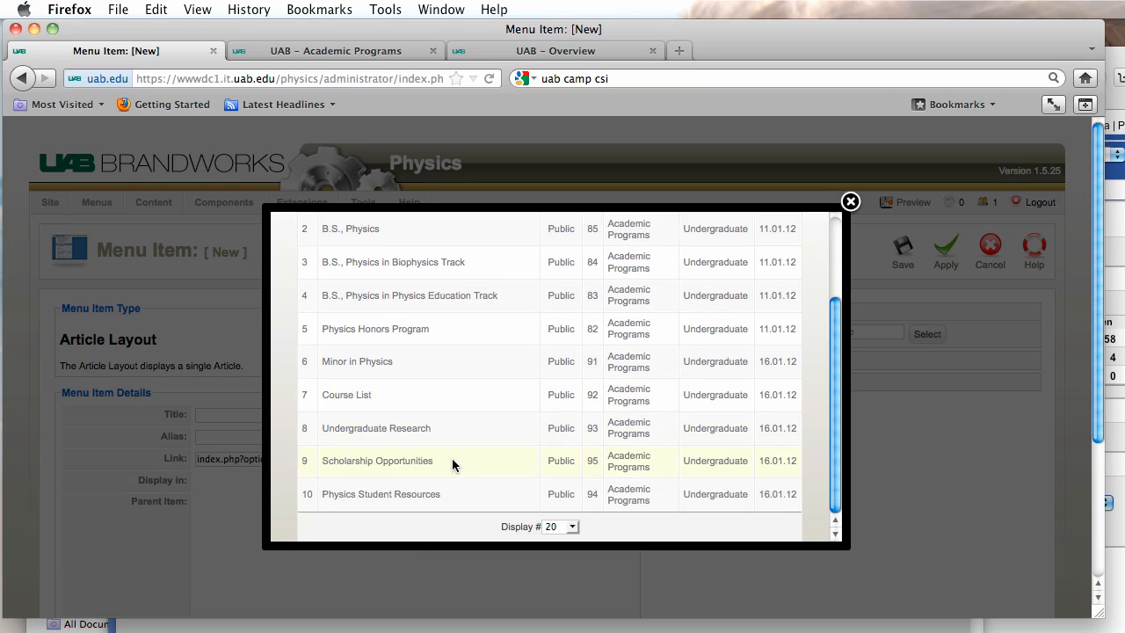
{"action": "left_click_drag", "start_coordinate": [458, 494], "coordinate": [325, 503]}
{"action": "key", "text": "super+c"}
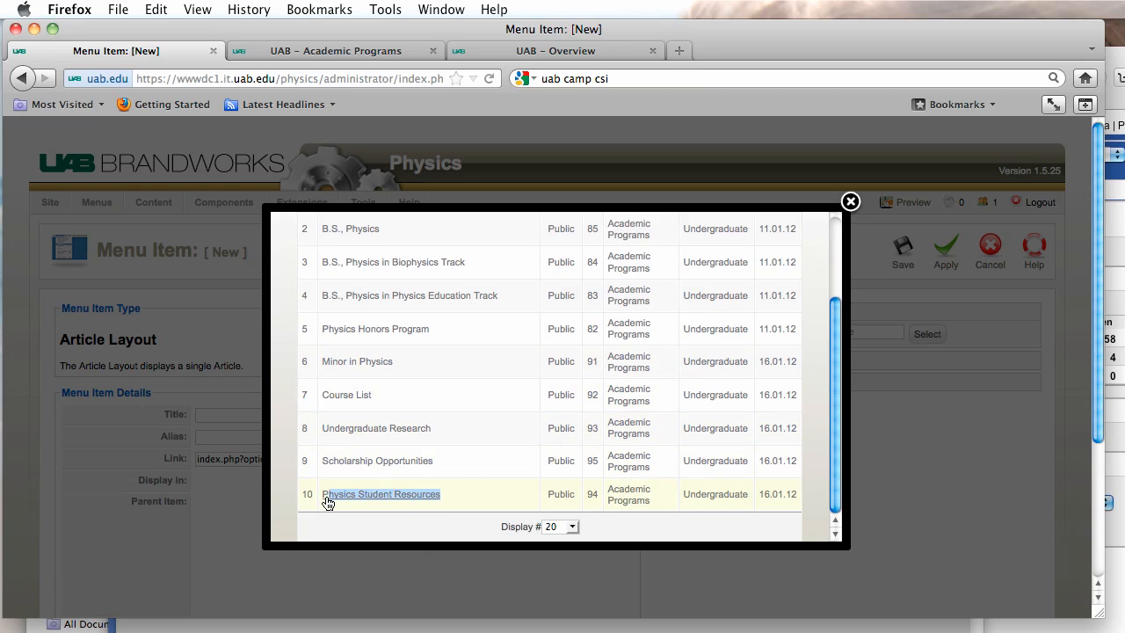
{"action": "left_click", "coordinate": [334, 498]}
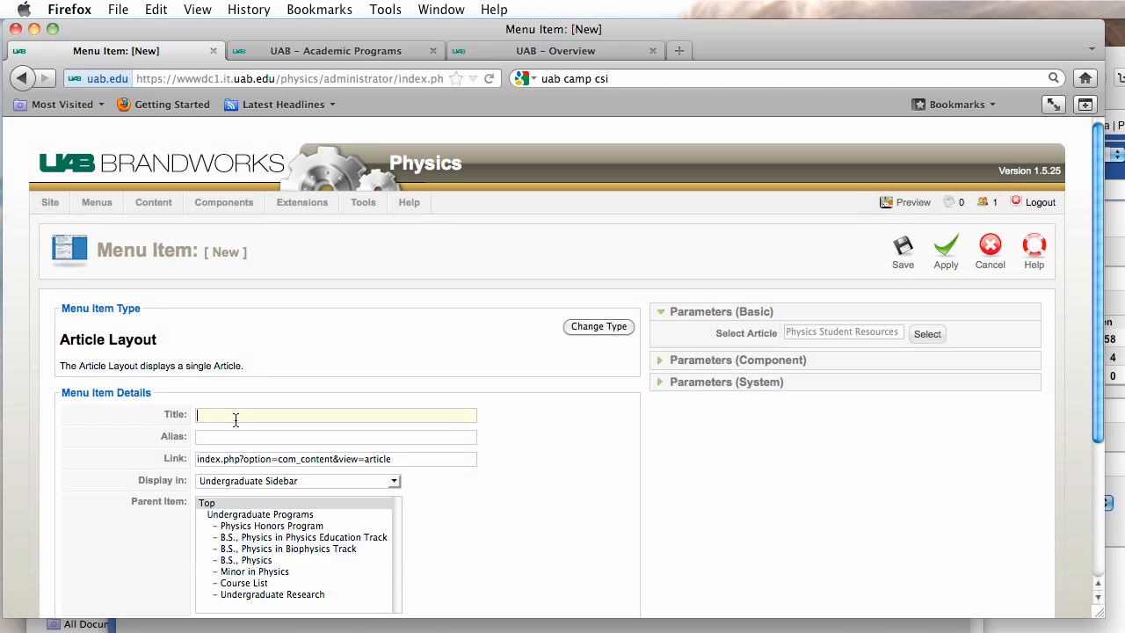
Title the menu item "Physics Student Resources", set Undergraduate Programs as its parent and save it.
{"action": "key", "text": "super+v"}
{"action": "left_click", "coordinate": [280, 514]}
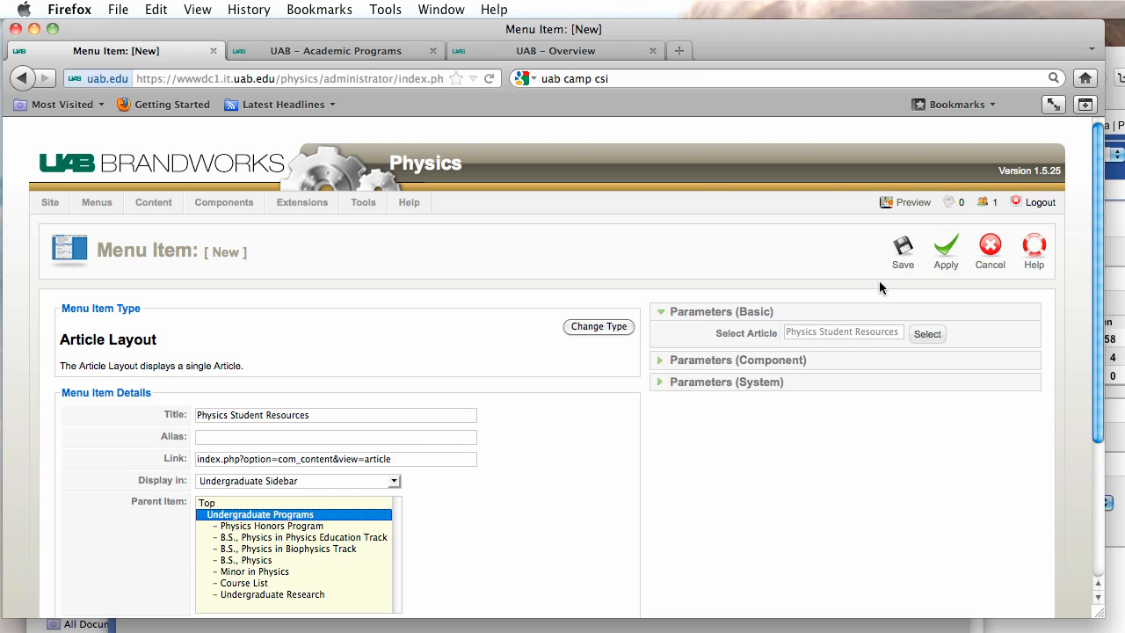
{"action": "left_click", "coordinate": [902, 255]}
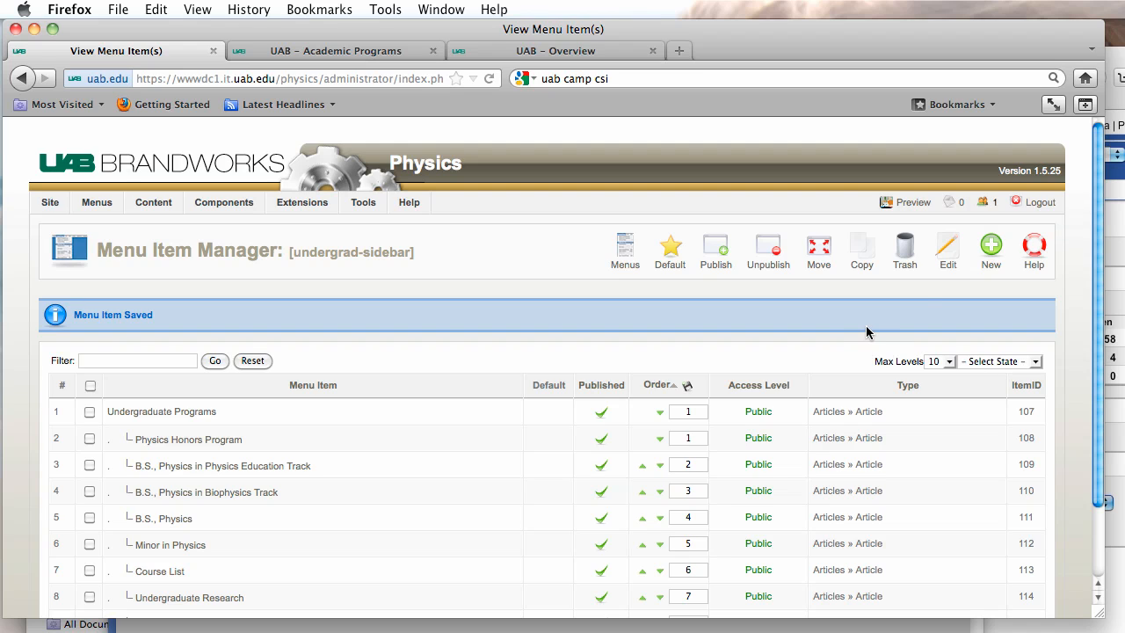
Start another Article Layout menu item in the Undergraduate Sidebar and link it to the Scholarship Opportunities article.
{"action": "left_click", "coordinate": [990, 250]}
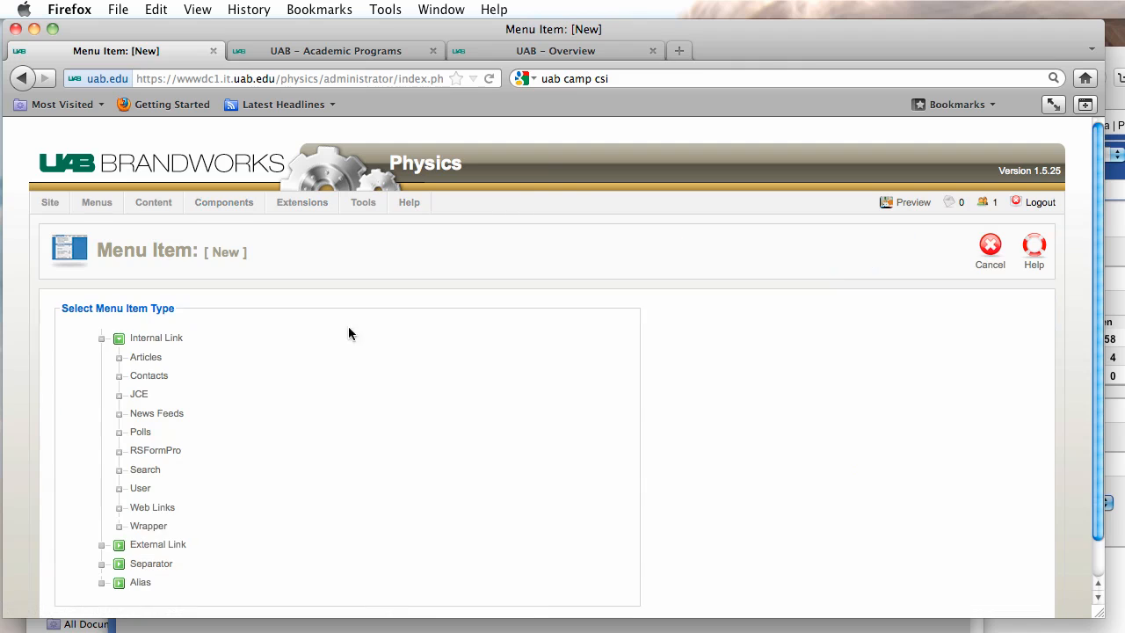
{"action": "left_click", "coordinate": [140, 357]}
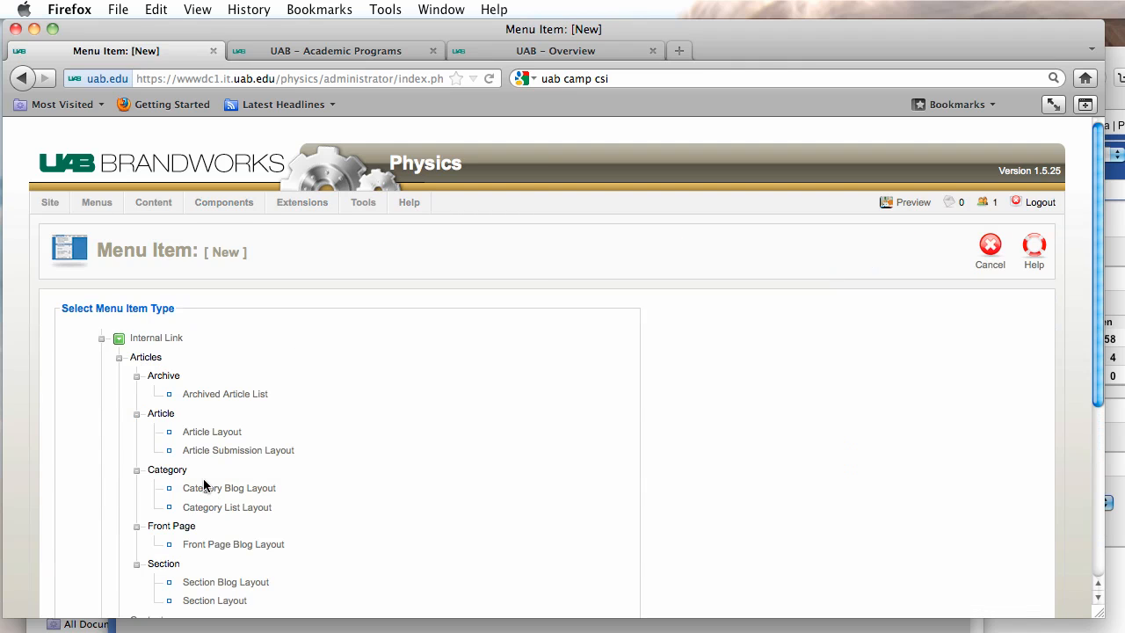
{"action": "left_click", "coordinate": [206, 431]}
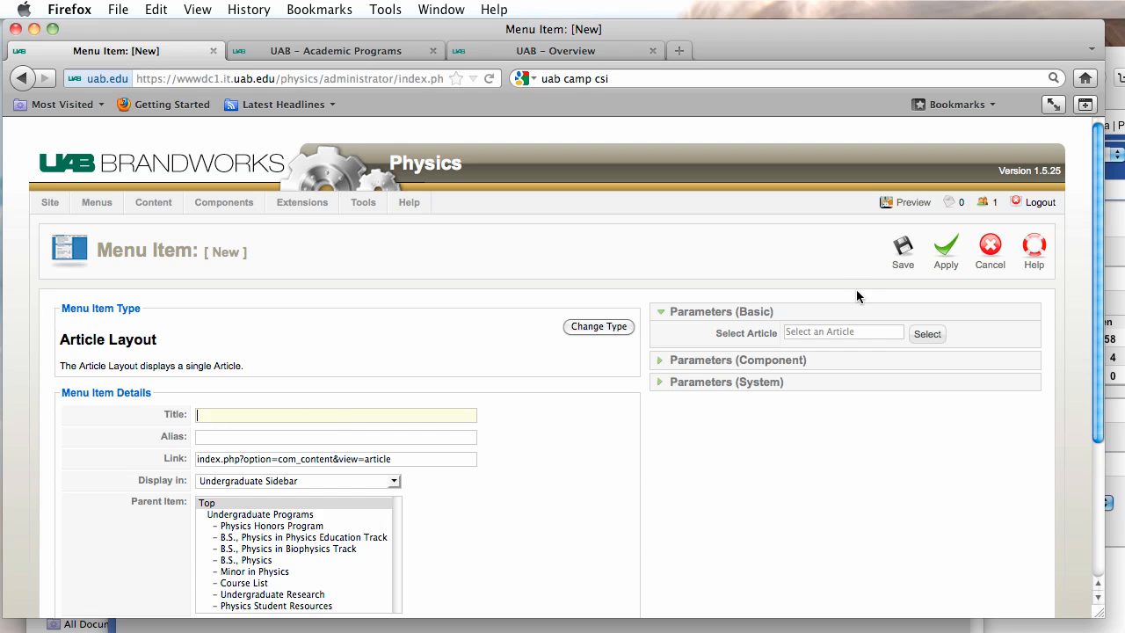
{"action": "left_click", "coordinate": [926, 333]}
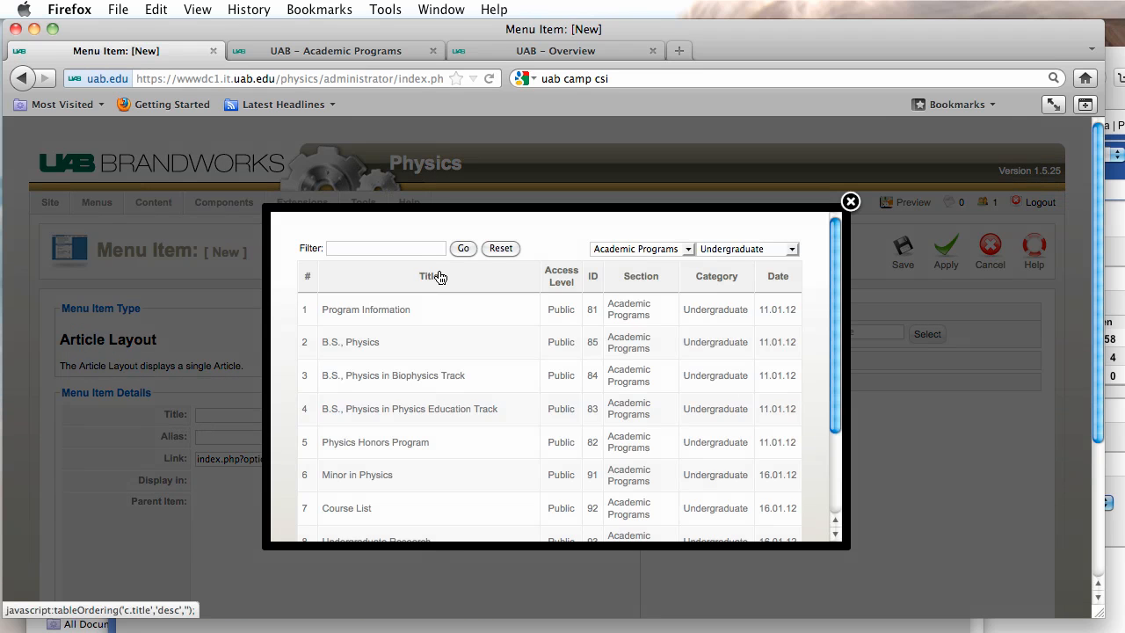
{"action": "scroll", "coordinate": [438, 275], "scroll_direction": "down", "scroll_amount": 1}
{"action": "scroll", "coordinate": [438, 272], "scroll_direction": "down", "scroll_amount": 1}
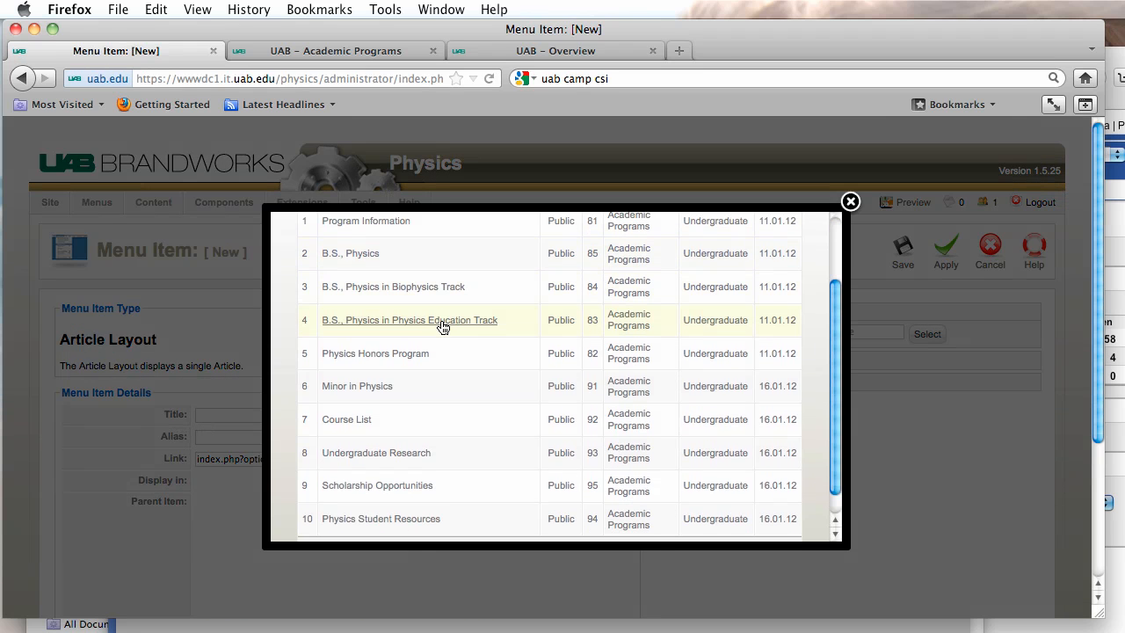
{"action": "left_click", "coordinate": [379, 486]}
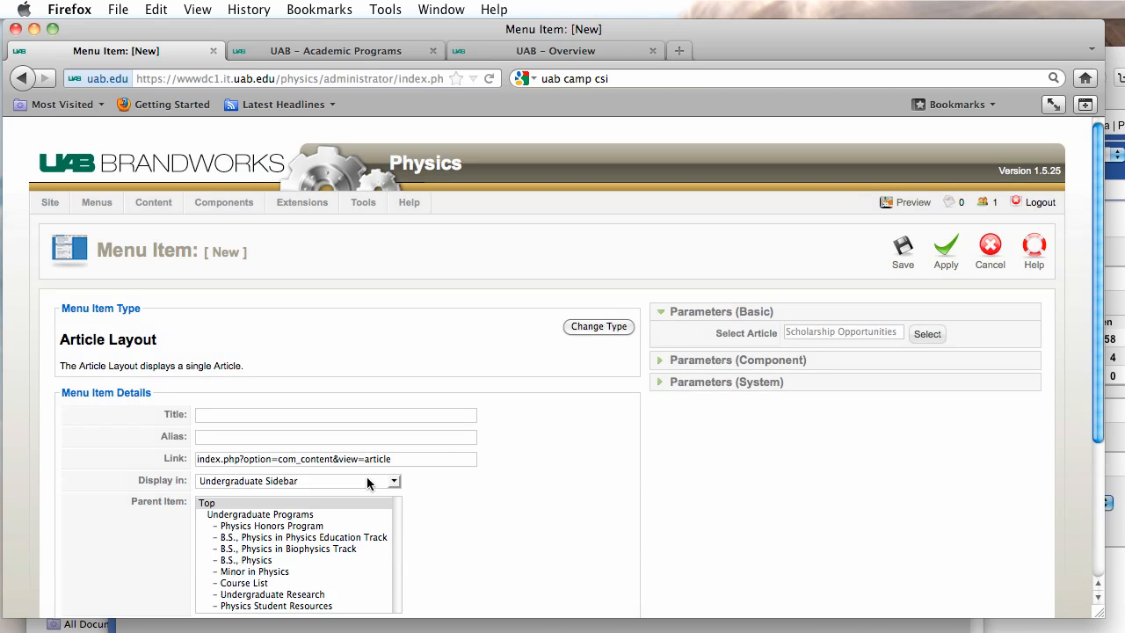
Copy the title "Scholarship Opportunities" from the article list and select that article for the menu item again.
{"action": "left_click", "coordinate": [927, 336]}
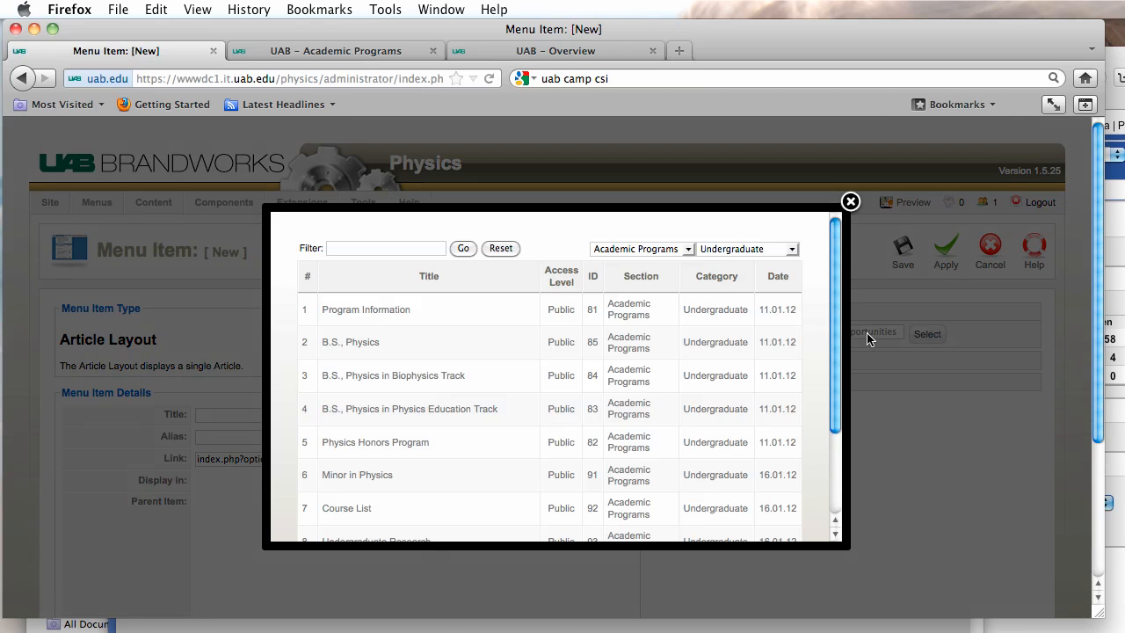
{"action": "scroll", "coordinate": [578, 326], "scroll_direction": "down", "scroll_amount": 3}
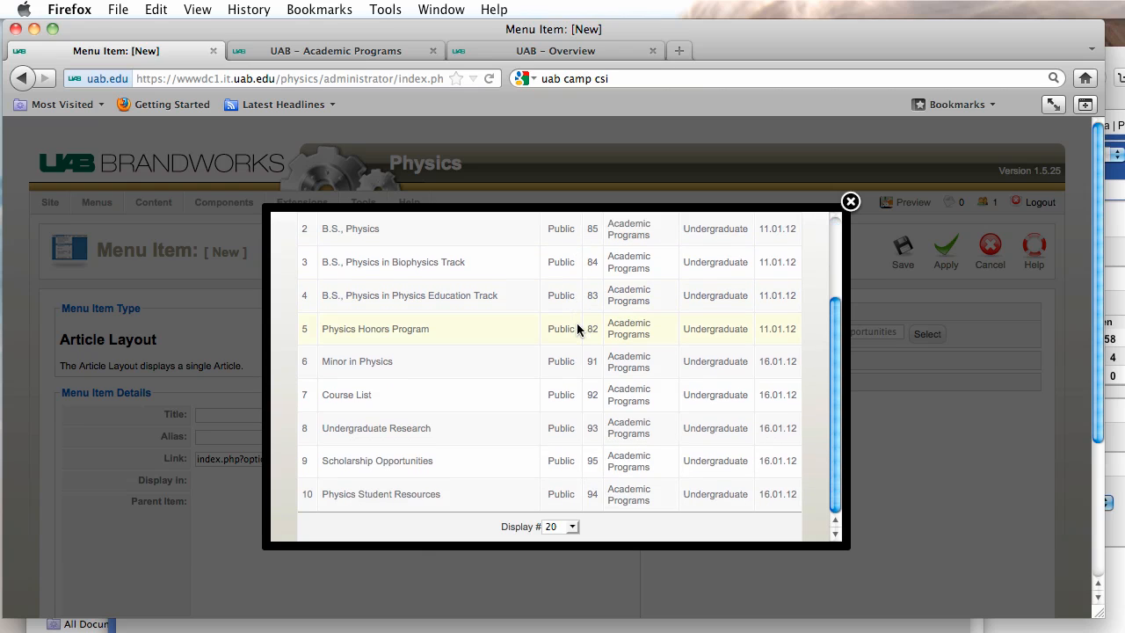
{"action": "left_click_drag", "start_coordinate": [436, 461], "coordinate": [321, 463]}
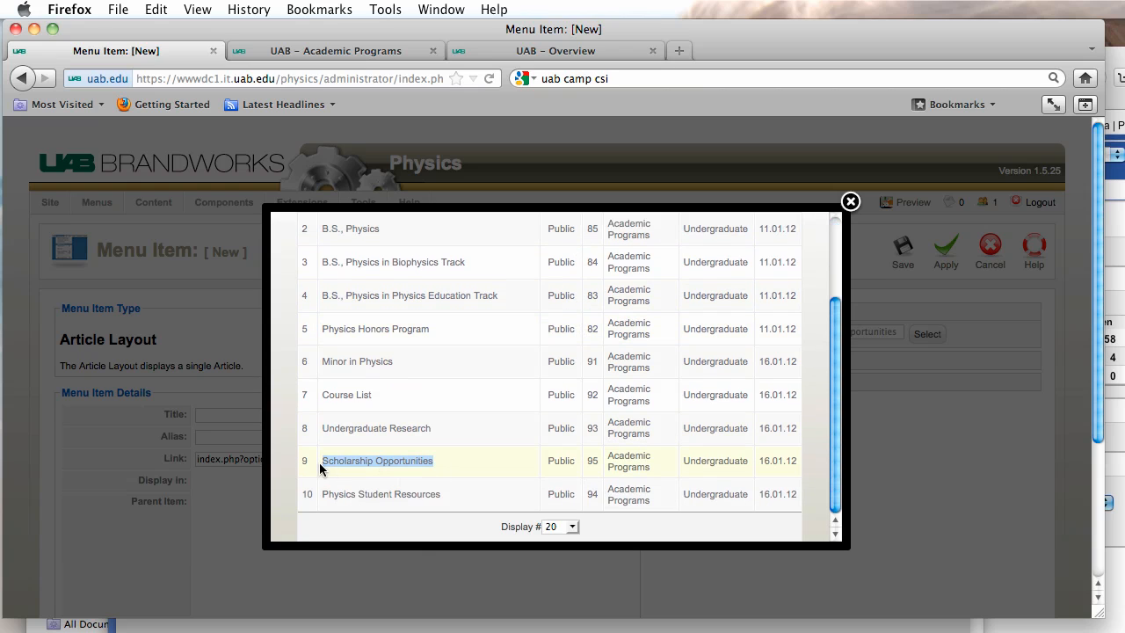
{"action": "key", "text": "super+c"}
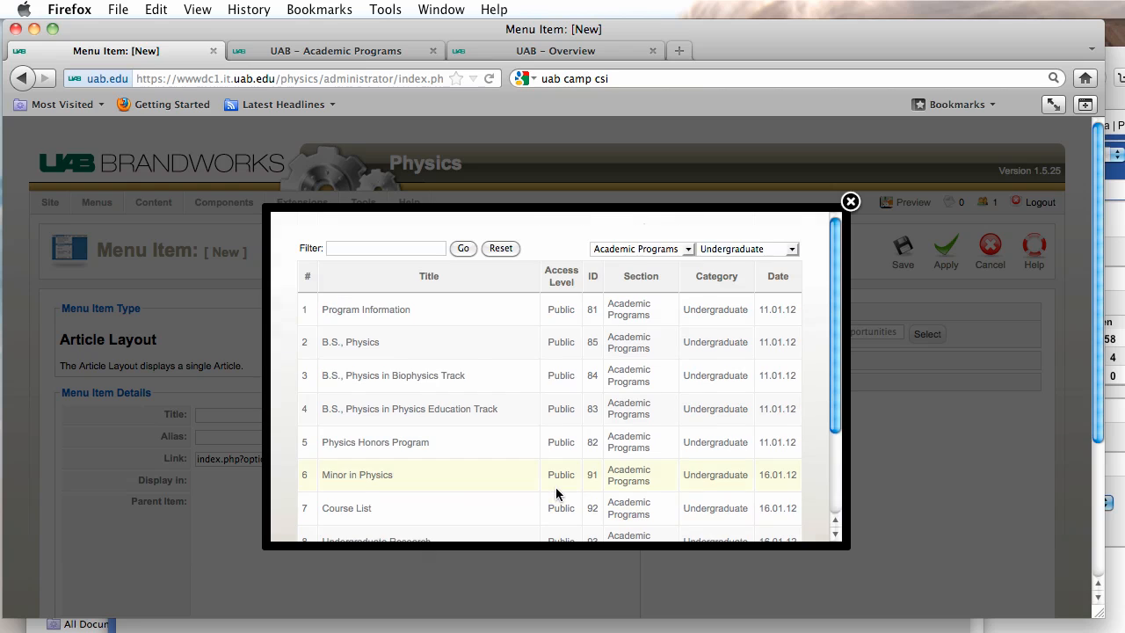
{"action": "scroll", "coordinate": [553, 492], "scroll_direction": "up", "scroll_amount": 3}
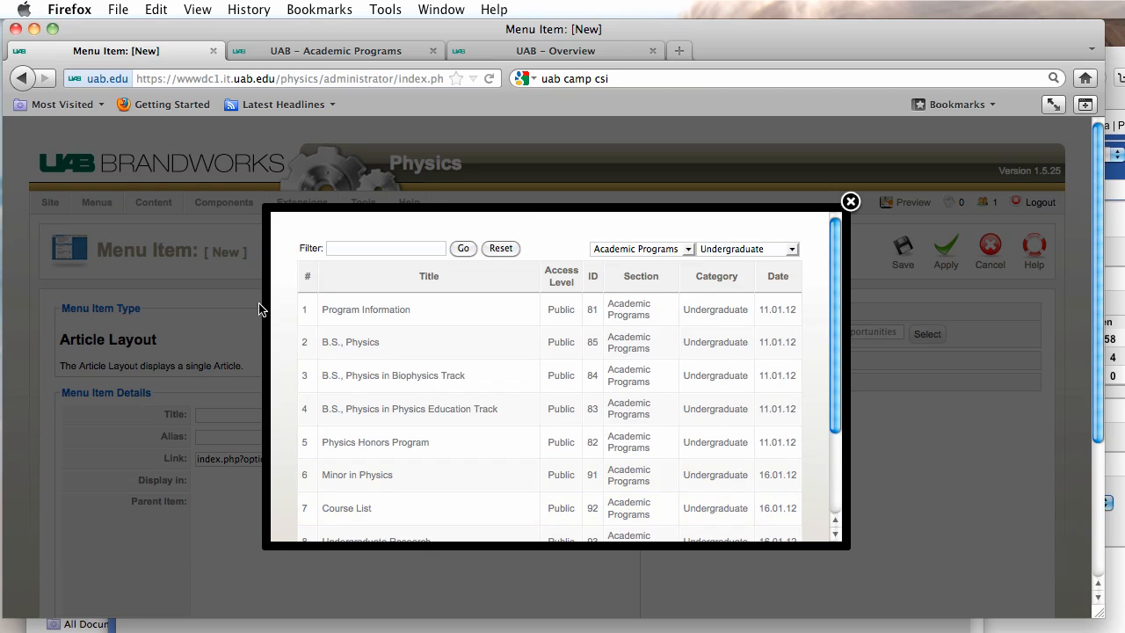
{"action": "scroll", "coordinate": [264, 312], "scroll_direction": "down", "scroll_amount": 5}
{"action": "scroll", "coordinate": [483, 485], "scroll_direction": "down", "scroll_amount": 2}
{"action": "scroll", "coordinate": [474, 483], "scroll_direction": "down", "scroll_amount": 2}
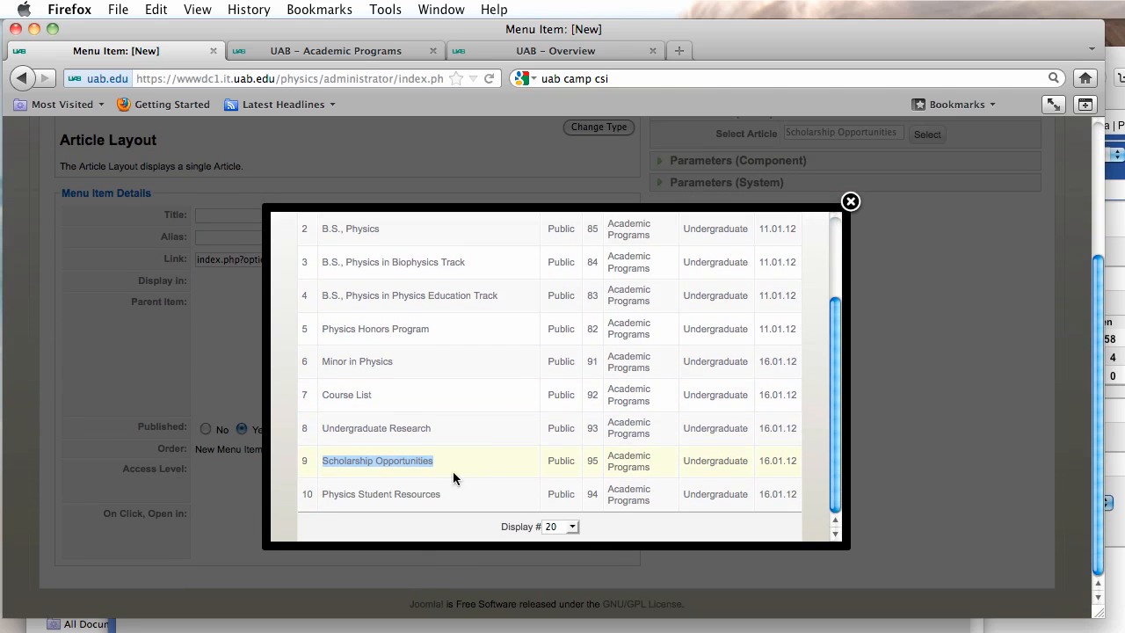
{"action": "left_click", "coordinate": [402, 462]}
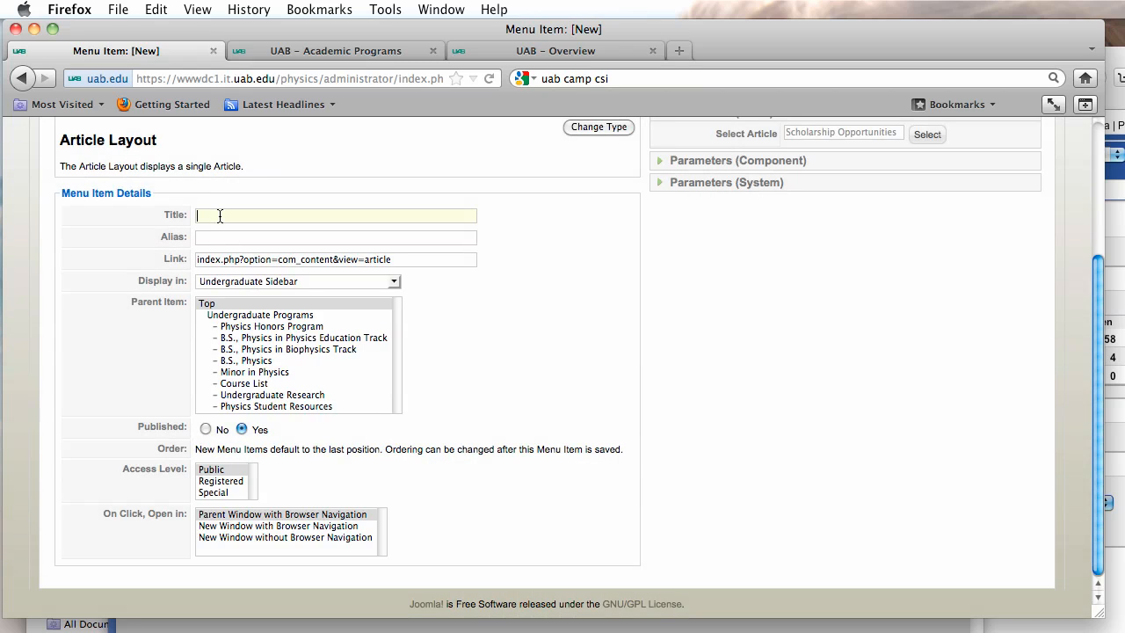
Title the menu item "Scholarship Opportunities" and save it.
{"action": "key", "text": "super+v"}
{"action": "scroll", "coordinate": [686, 341], "scroll_direction": "up", "scroll_amount": 5}
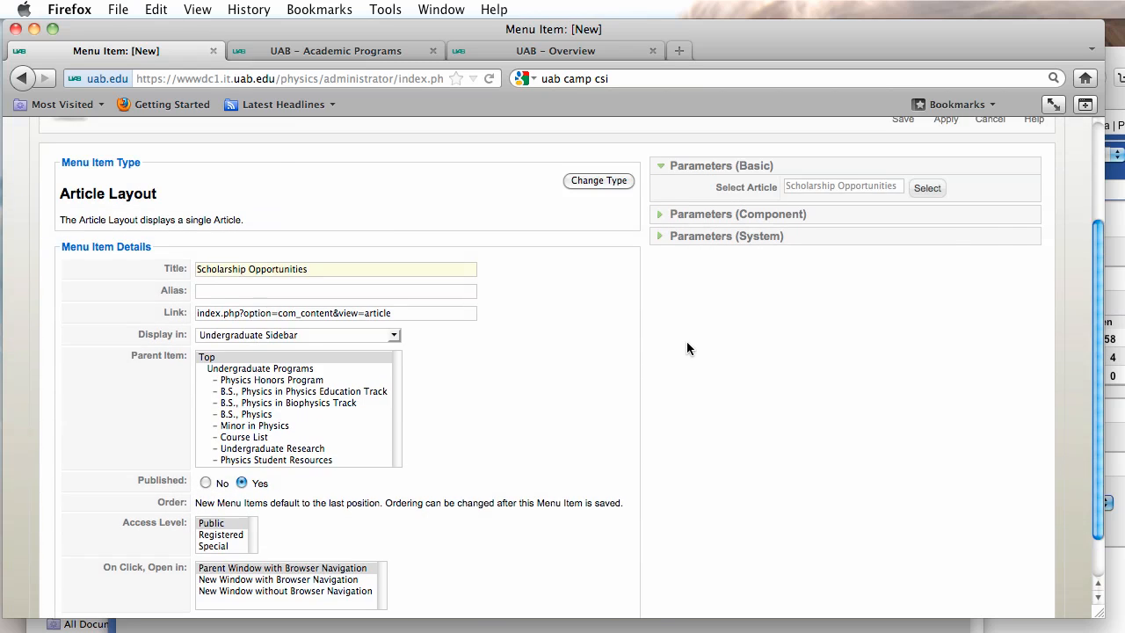
{"action": "left_click", "coordinate": [903, 254]}
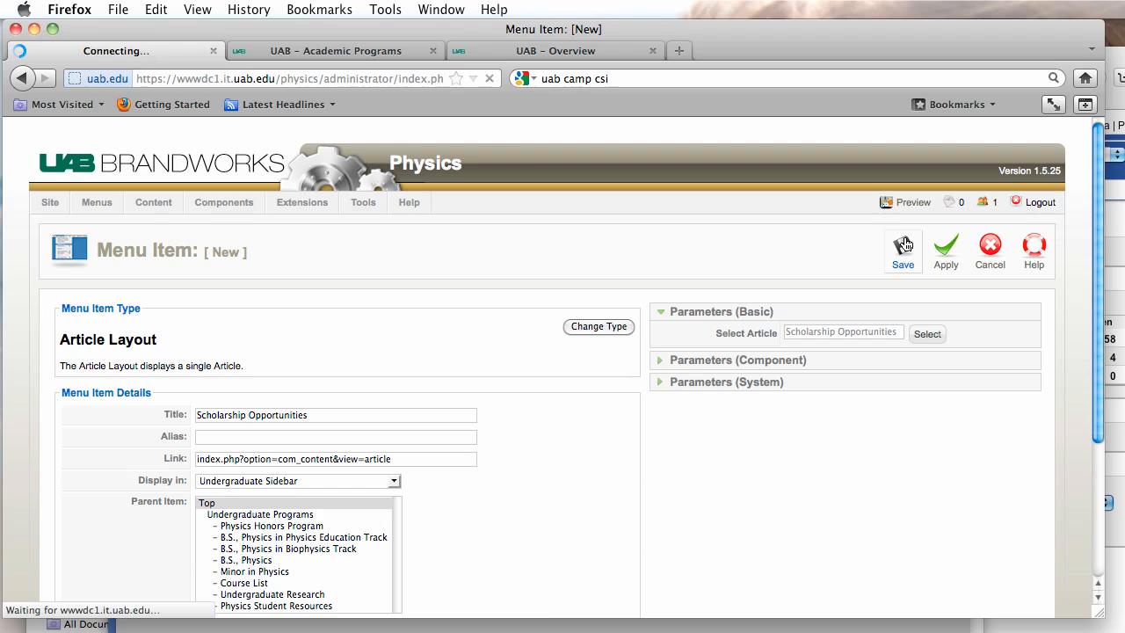
Reopen the Scholarship Opportunities menu item, set Undergraduate Programs as its parent and save it.
{"action": "scroll", "coordinate": [818, 297], "scroll_direction": "down", "scroll_amount": 3}
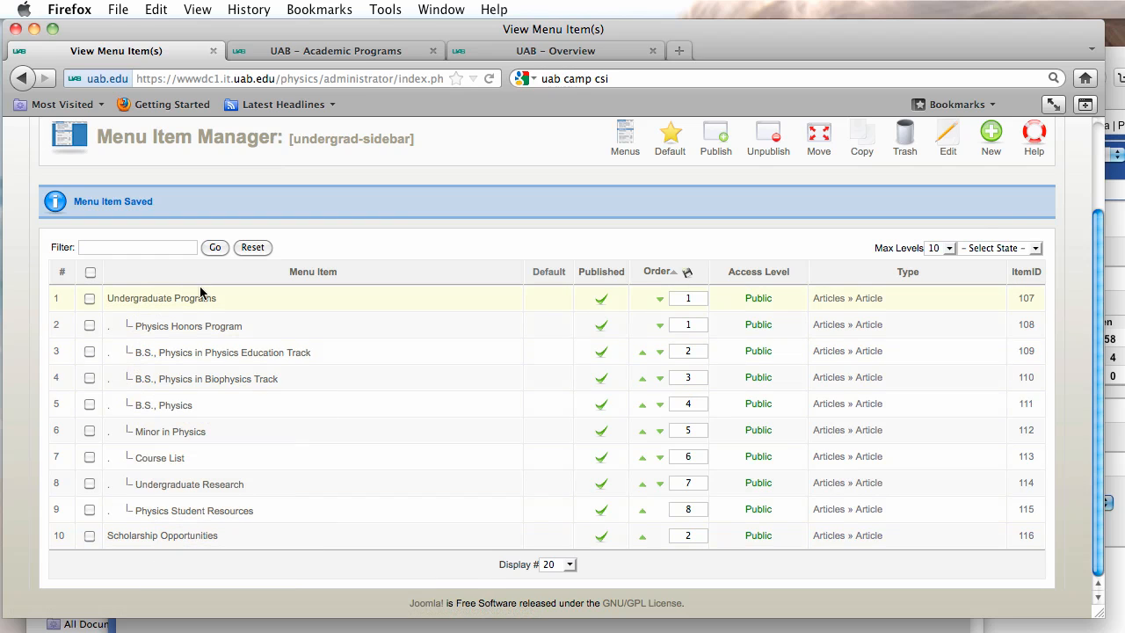
{"action": "left_click", "coordinate": [179, 535]}
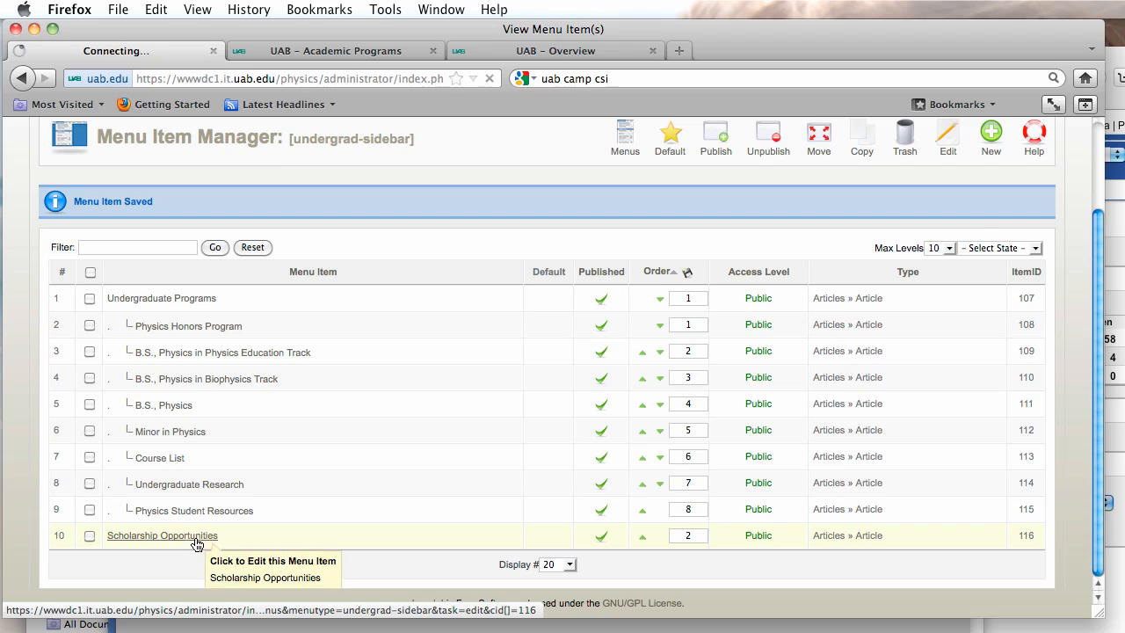
{"action": "scroll", "coordinate": [448, 452], "scroll_direction": "down", "scroll_amount": 2}
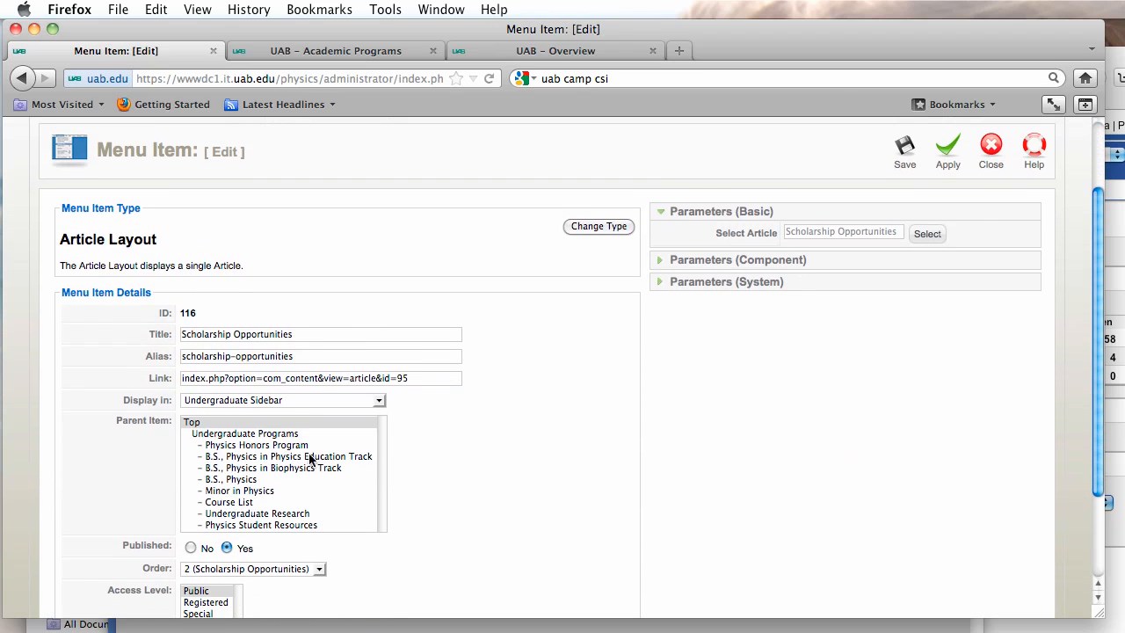
{"action": "left_click", "coordinate": [266, 435]}
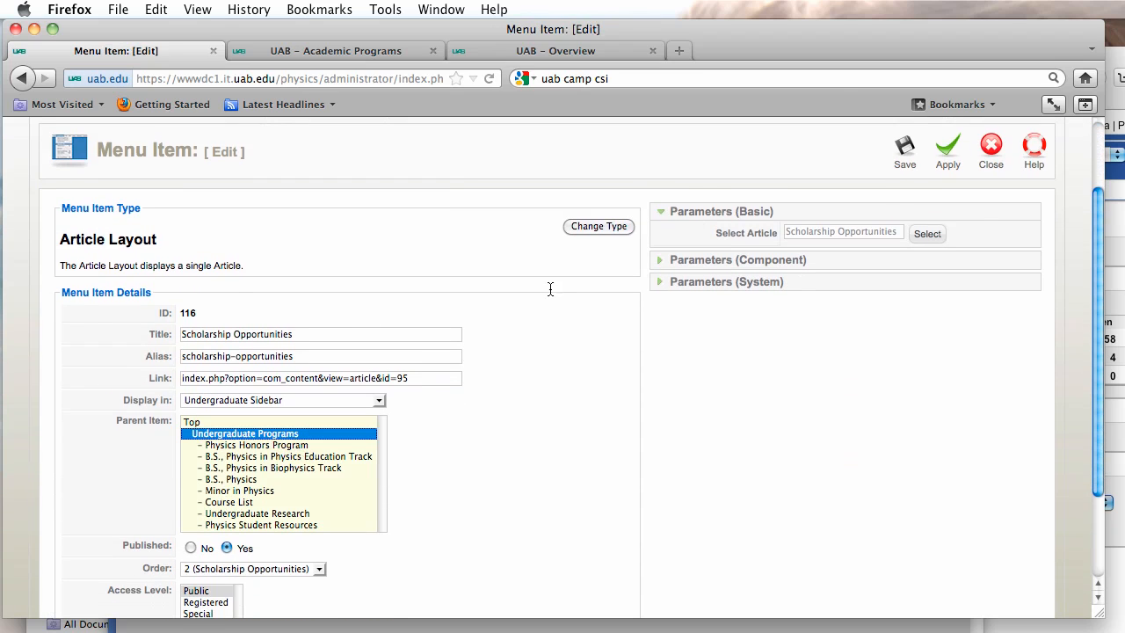
{"action": "left_click", "coordinate": [914, 164]}
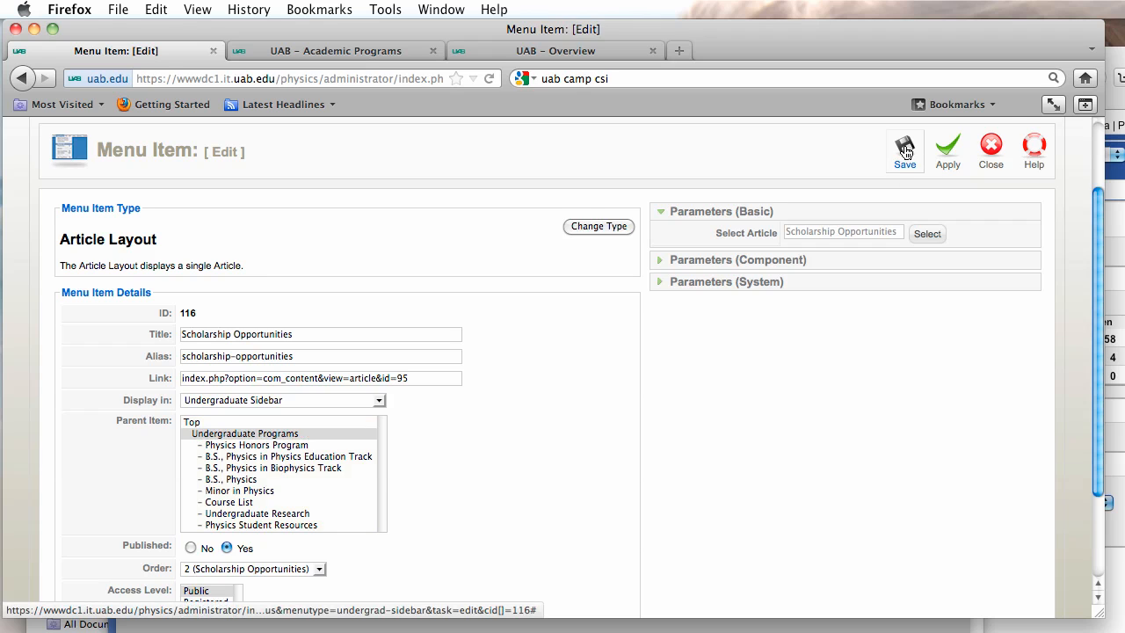
Set the order of B.S., Physics in Physics Education Track to 12 and B.S., Physics to 3, and save the order.
{"action": "scroll", "coordinate": [377, 331], "scroll_direction": "down", "scroll_amount": 2}
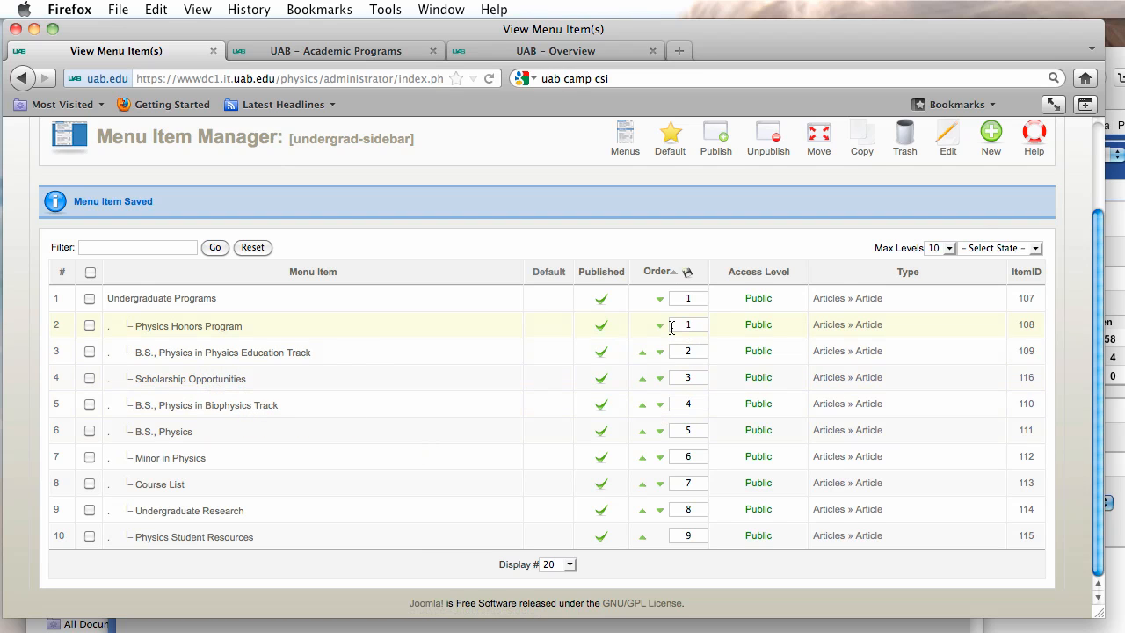
{"action": "double_click", "coordinate": [690, 351]}
{"action": "left_click", "coordinate": [686, 351]}
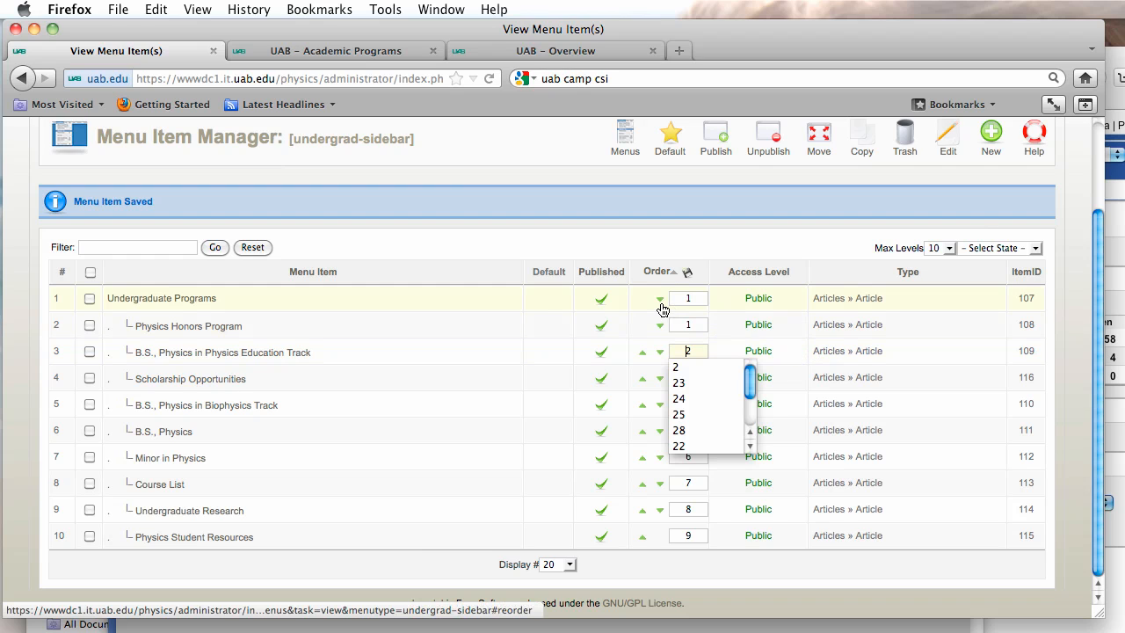
{"action": "type", "text": "1"}
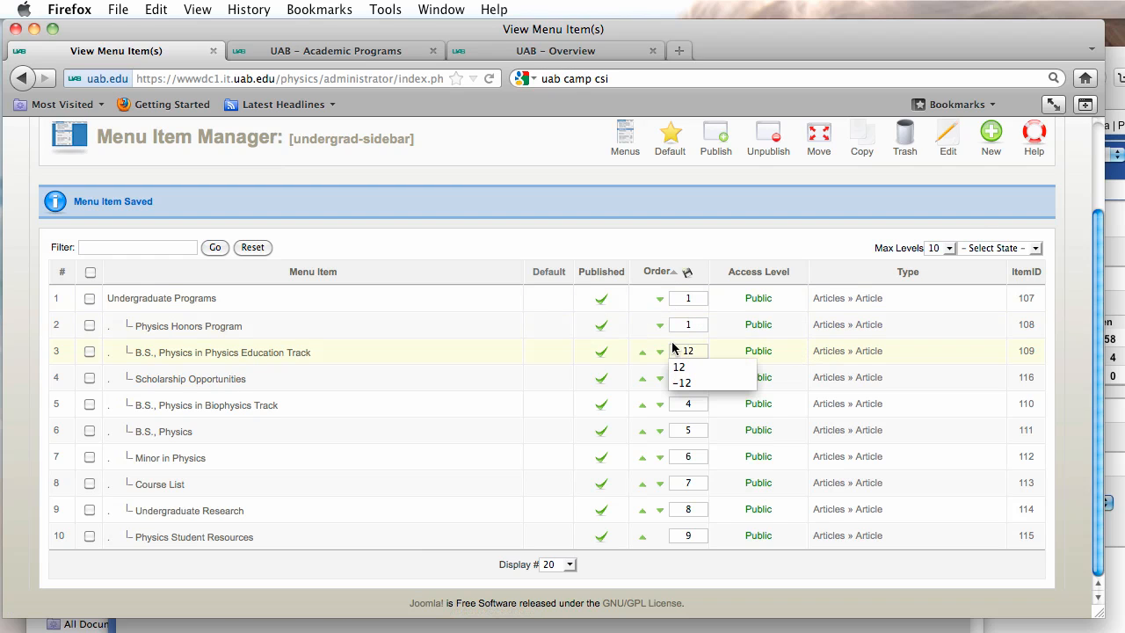
{"action": "left_click", "coordinate": [452, 237]}
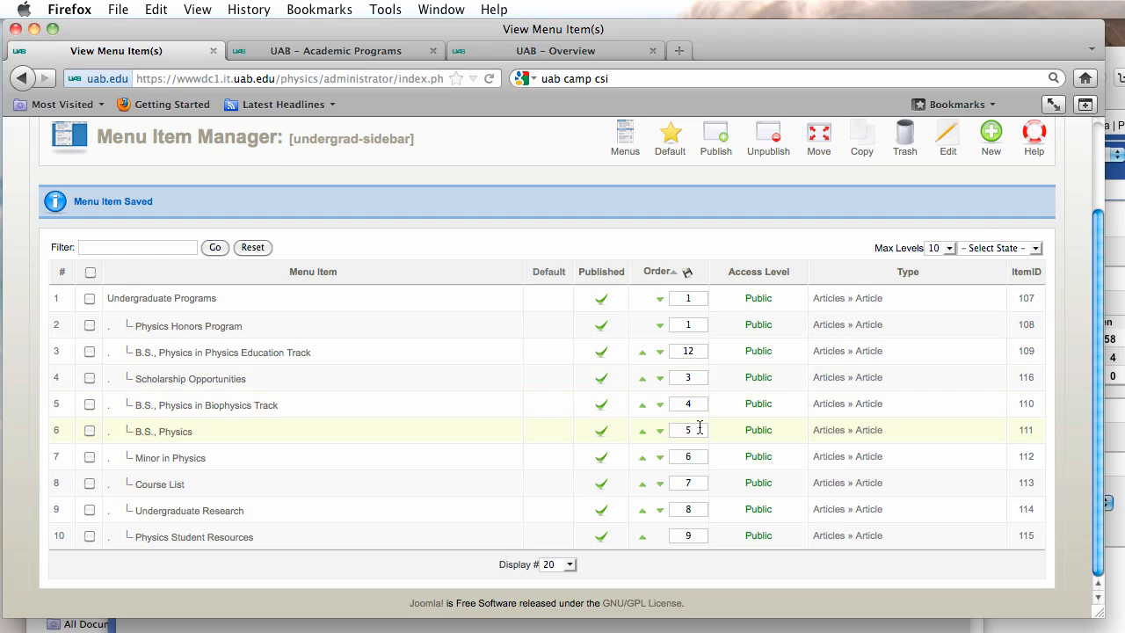
{"action": "left_click_drag", "start_coordinate": [698, 430], "coordinate": [682, 429]}
{"action": "type", "text": "3"}
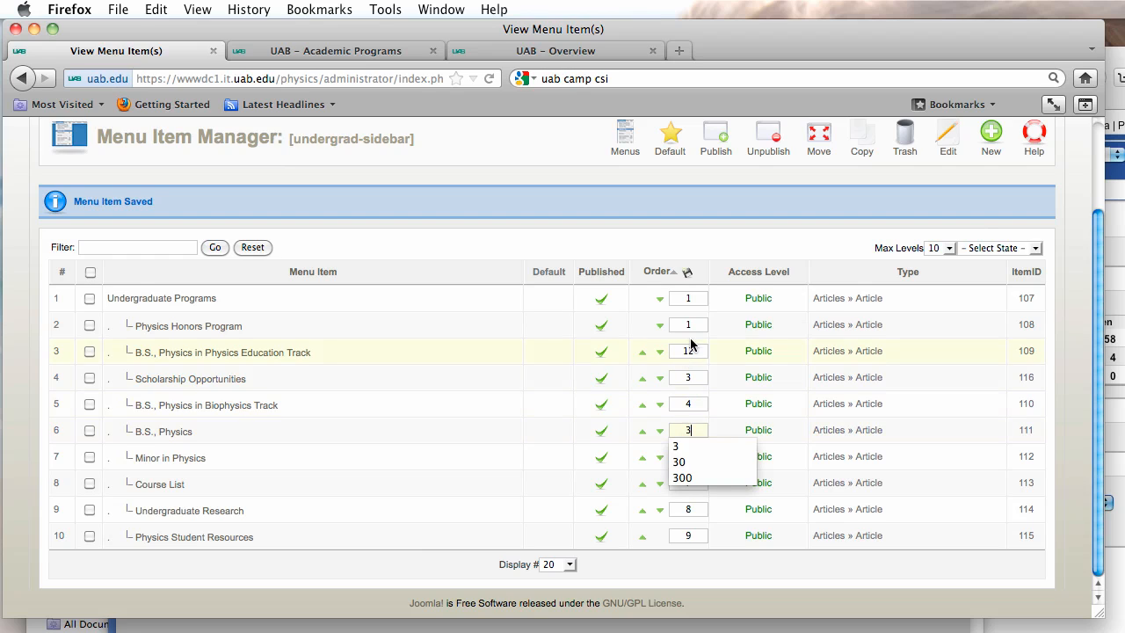
{"action": "left_click", "coordinate": [687, 275]}
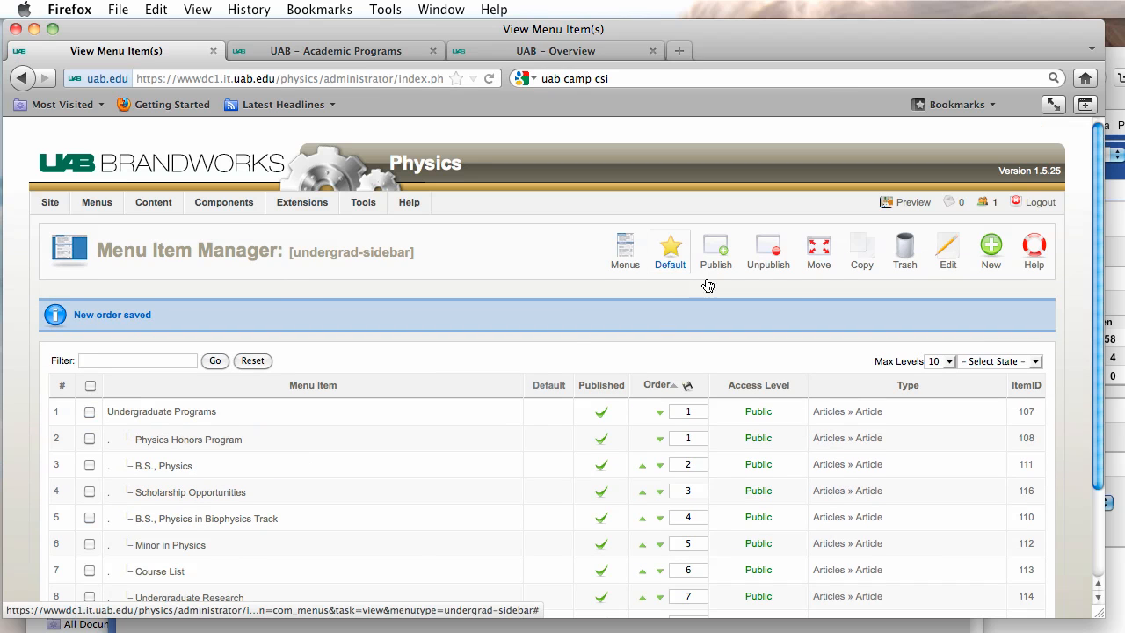
Set the Scholarship Opportunities item's order to 13 and save the new order.
{"action": "scroll", "coordinate": [375, 453], "scroll_direction": "down", "scroll_amount": 1}
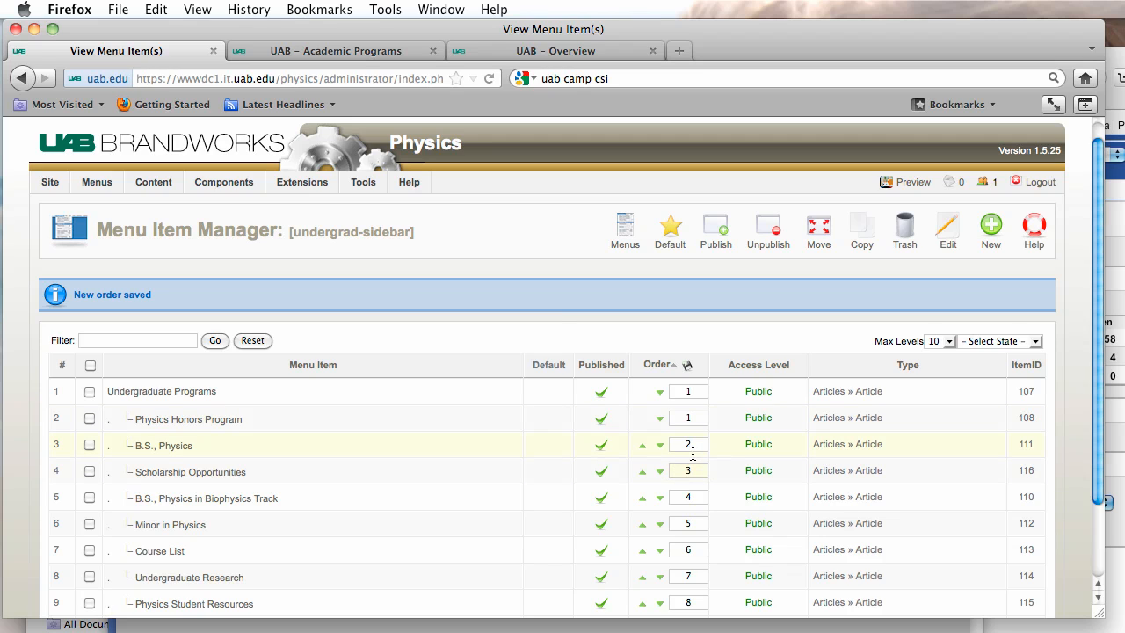
{"action": "type", "text": "1"}
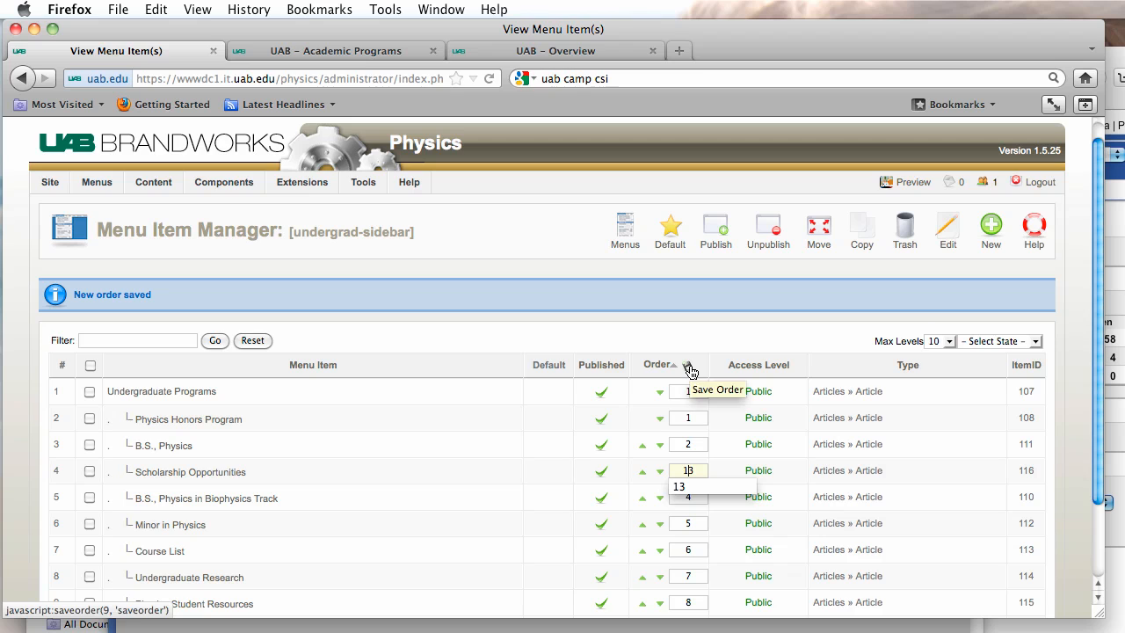
{"action": "left_click", "coordinate": [688, 369]}
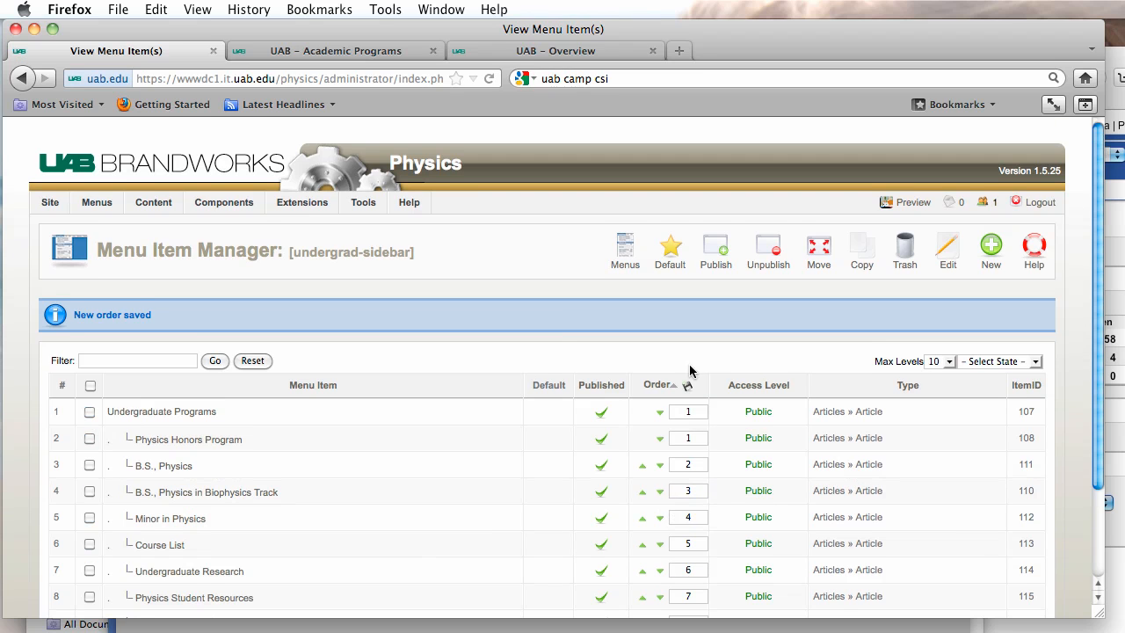
{"action": "scroll", "coordinate": [689, 369], "scroll_direction": "down", "scroll_amount": 3}
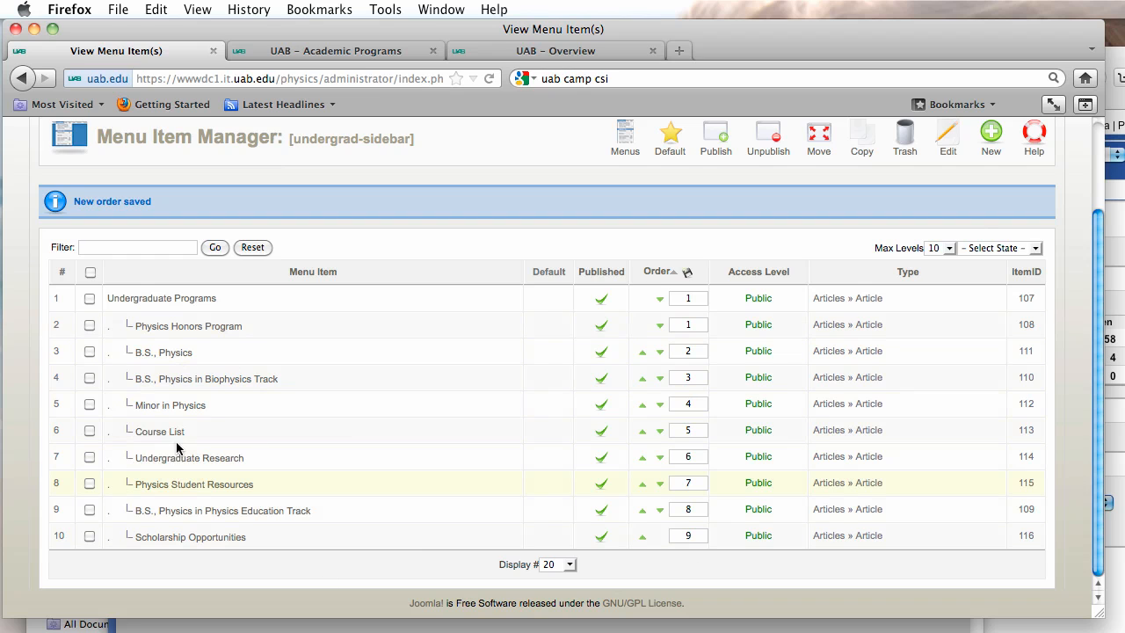
Move the Minor in Physics item up one place in the order and back down again.
{"action": "left_click", "coordinate": [644, 406]}
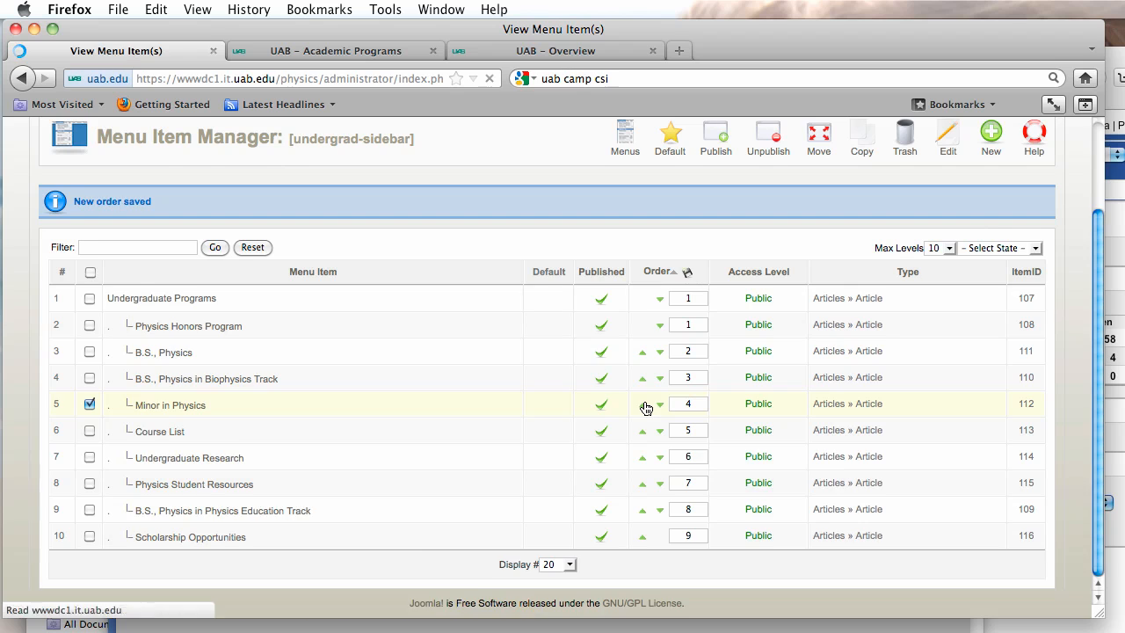
{"action": "scroll", "coordinate": [644, 406], "scroll_direction": "down", "scroll_amount": 1}
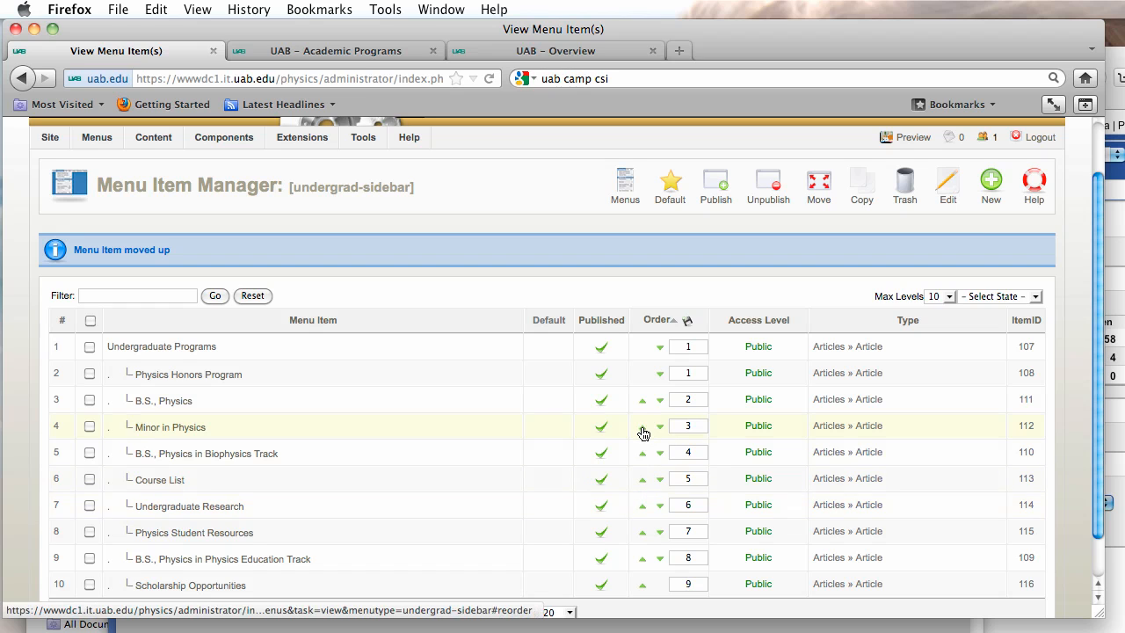
{"action": "left_click", "coordinate": [660, 427]}
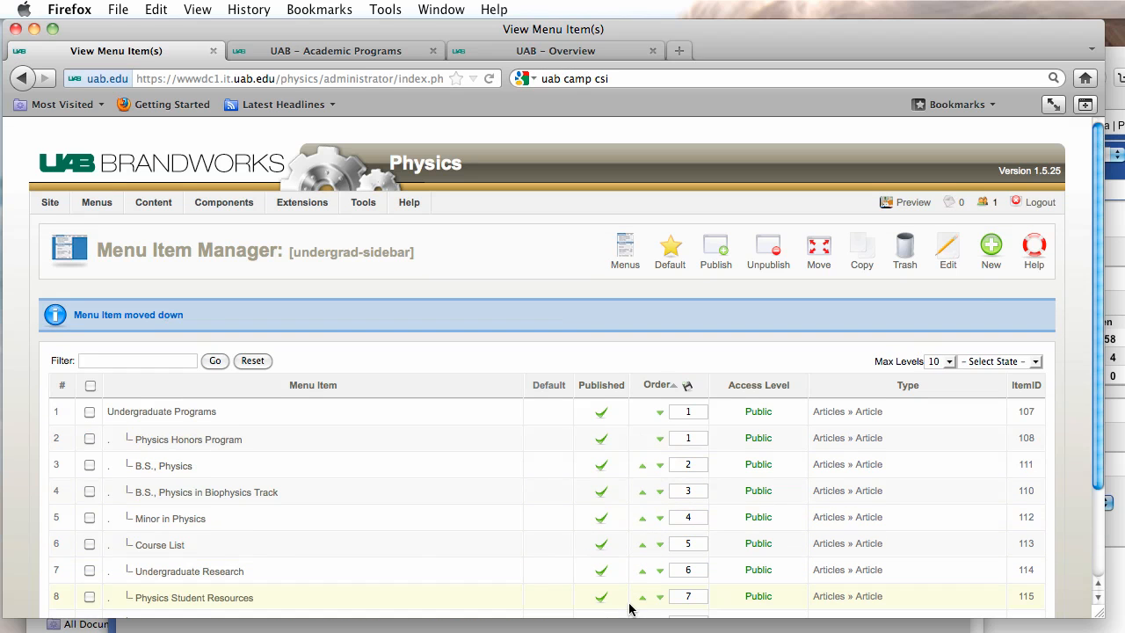
{"action": "scroll", "coordinate": [635, 492], "scroll_direction": "down", "scroll_amount": 3}
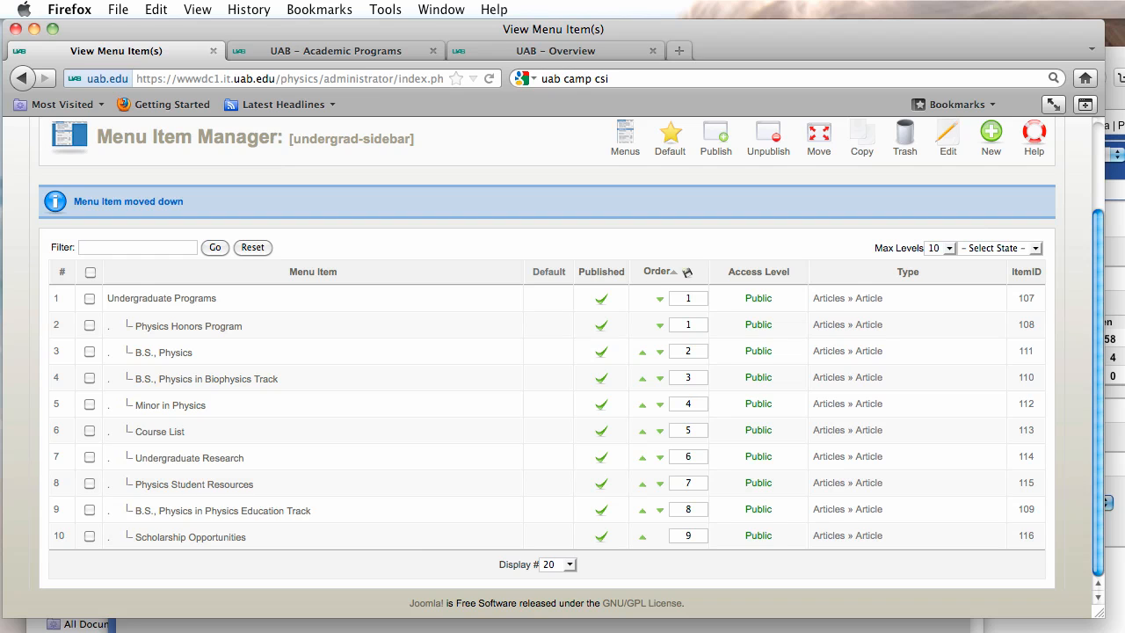
Switch to the article list in TextEdit, review the undergraduate titles and move its window clear of the order values.
{"action": "key", "text": "super+Tab"}
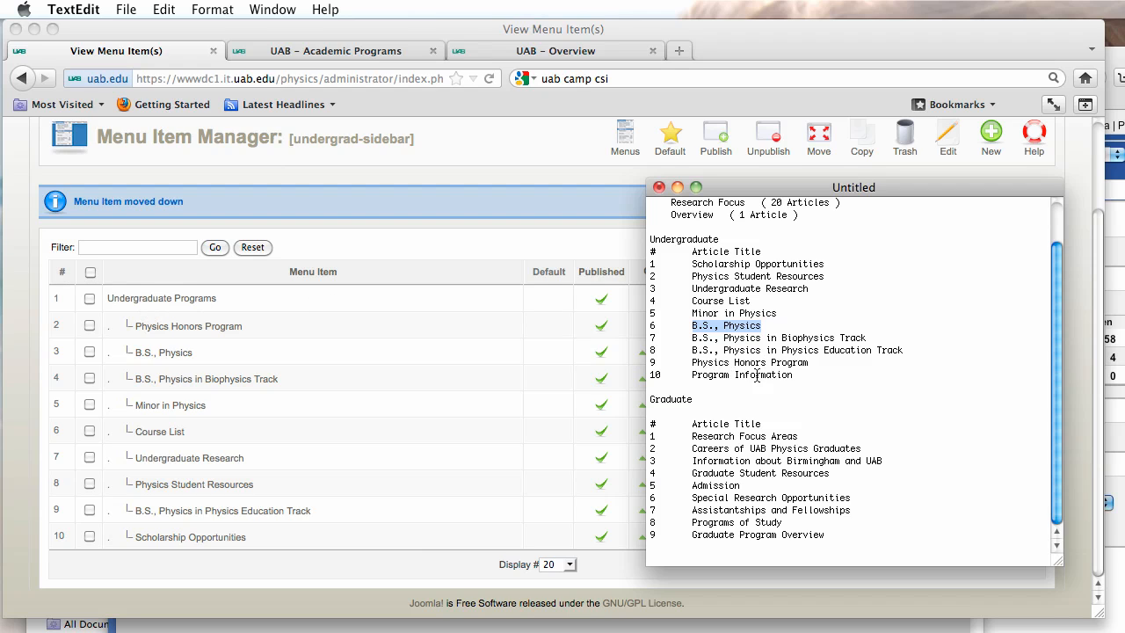
{"action": "left_click", "coordinate": [712, 375]}
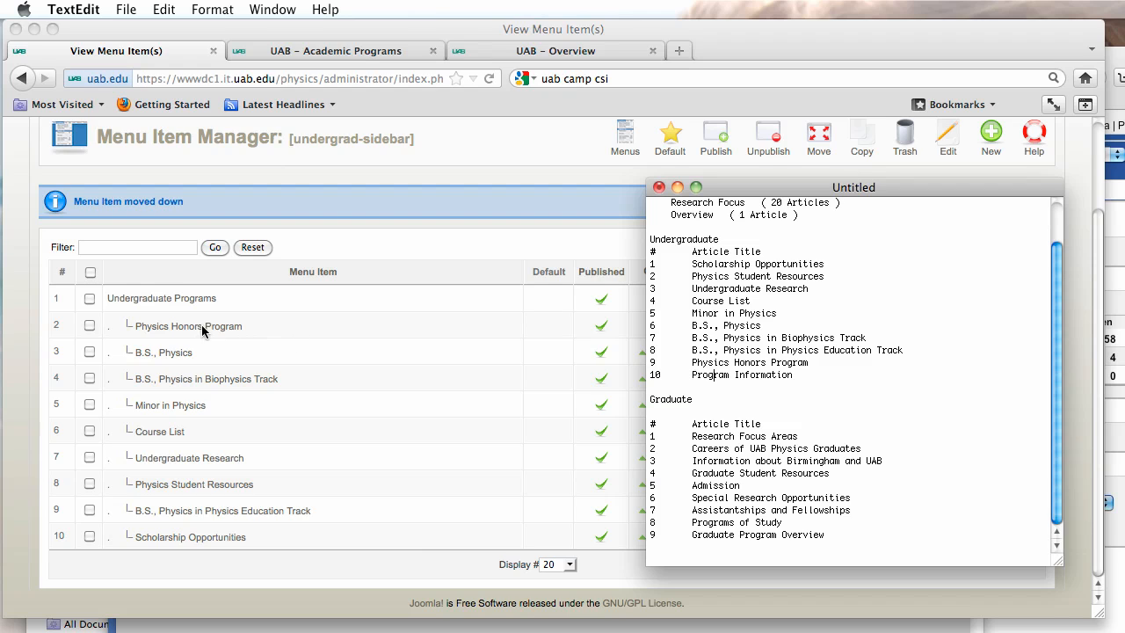
{"action": "left_click", "coordinate": [778, 340]}
{"action": "left_click_drag", "start_coordinate": [793, 189], "coordinate": [933, 187]}
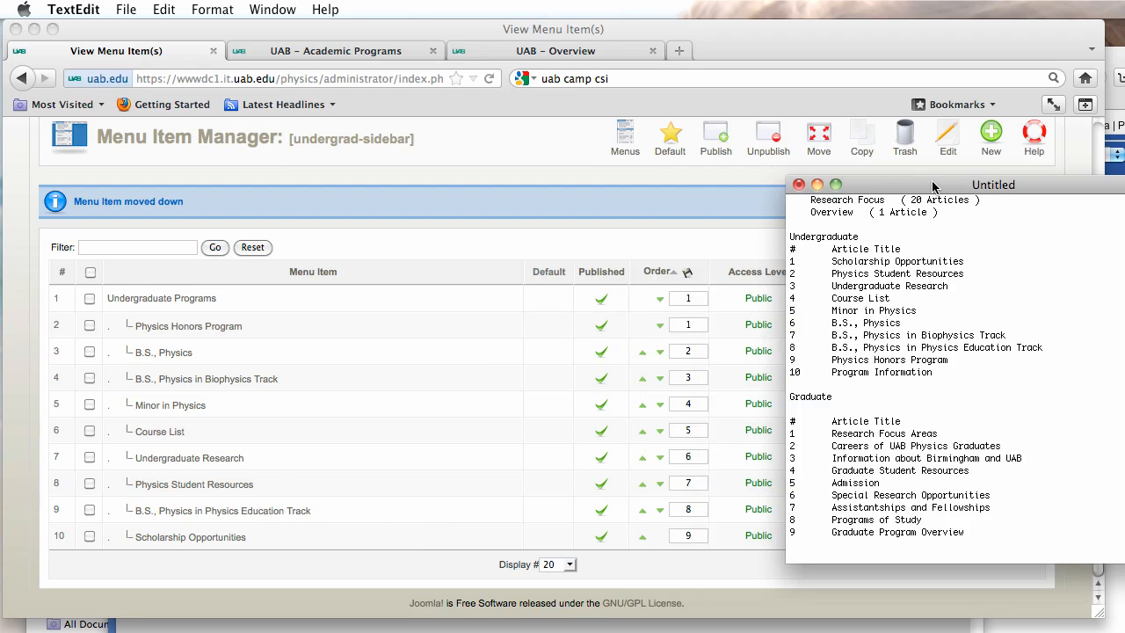
Return to Firefox, set the order of B.S., Physics in Physics Education Track to 4 and save the order.
{"action": "left_click", "coordinate": [687, 511]}
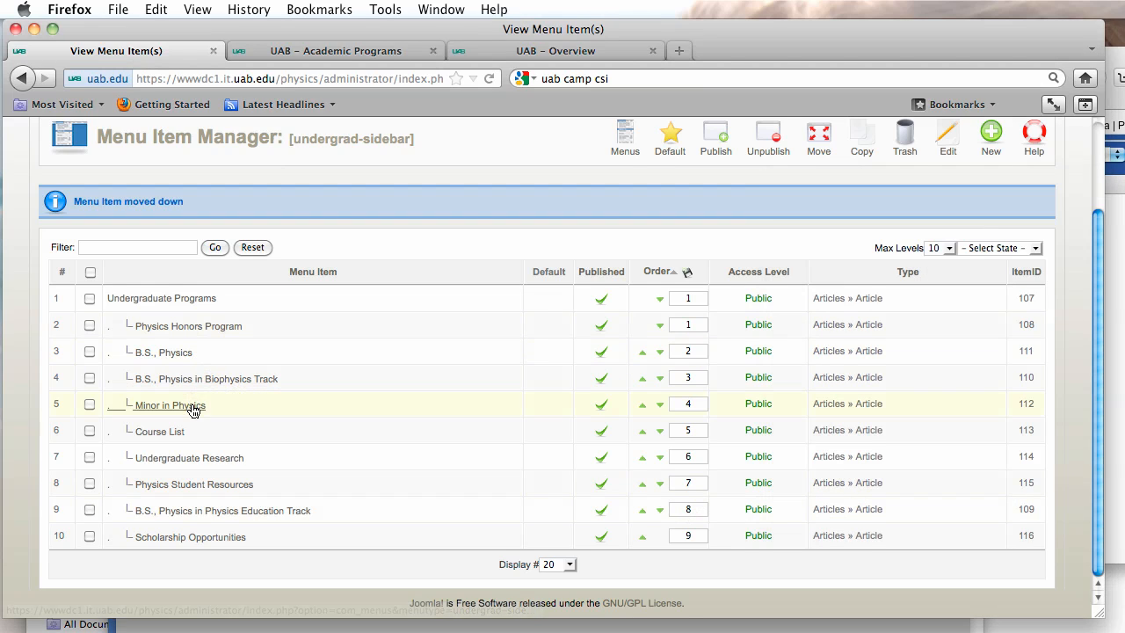
{"action": "left_click", "coordinate": [692, 510]}
{"action": "key", "text": "BackSpace"}
{"action": "type", "text": "4"}
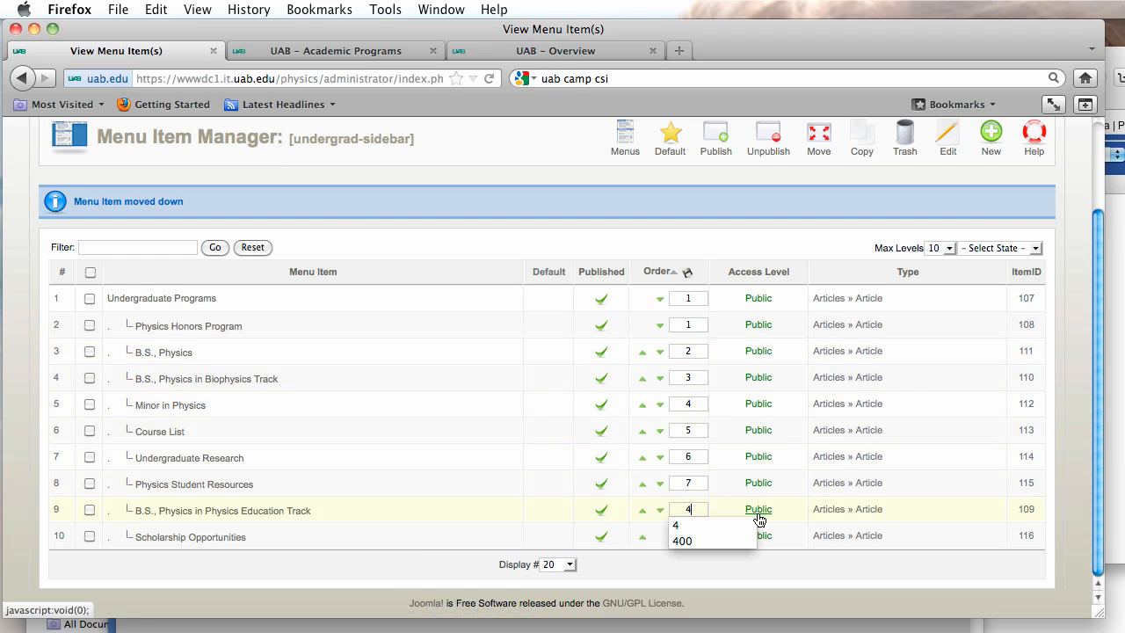
{"action": "left_click", "coordinate": [687, 272]}
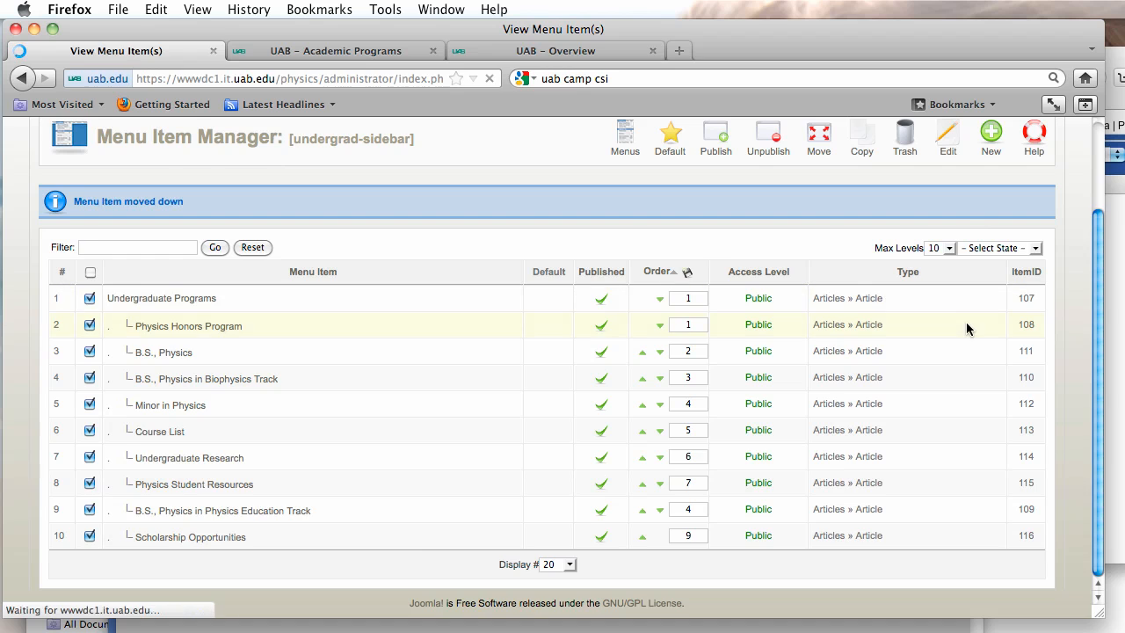
{"action": "scroll", "coordinate": [911, 274], "scroll_direction": "down", "scroll_amount": 3}
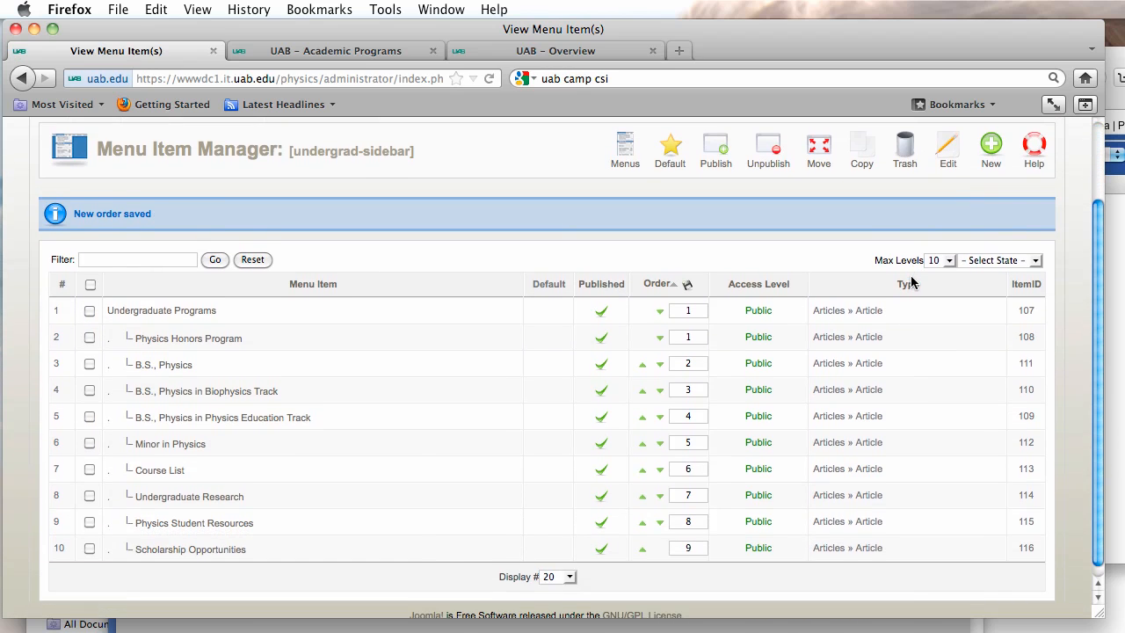
{"action": "scroll", "coordinate": [910, 281], "scroll_direction": "down", "scroll_amount": 1}
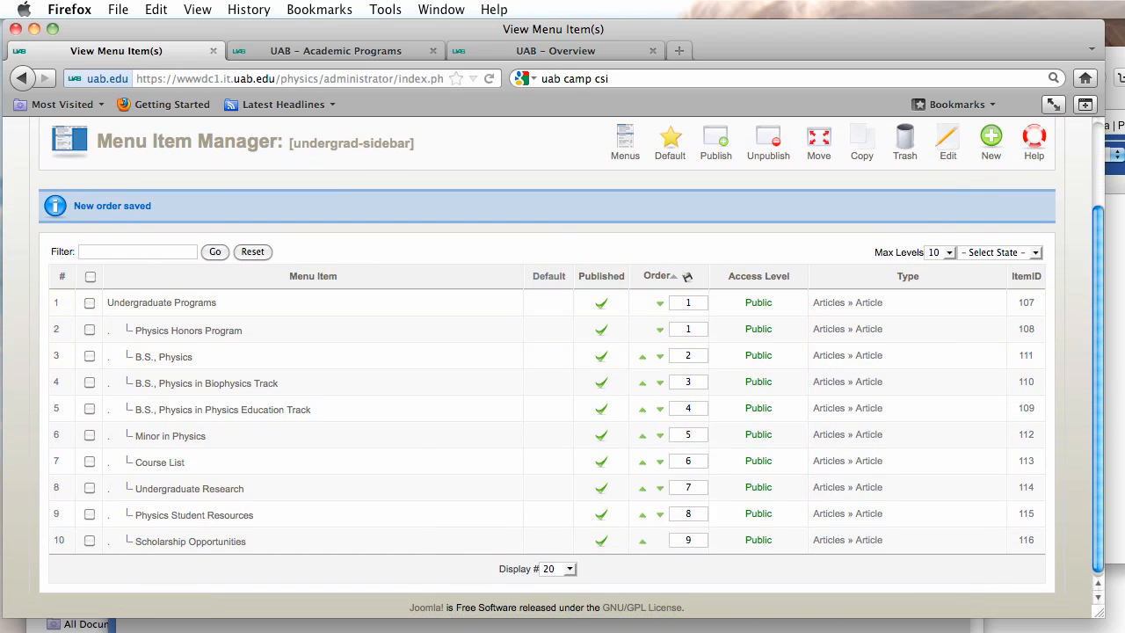
Move the TextEdit article list out of the way and review the saved order of the Undergraduate Sidebar items.
{"action": "left_click", "coordinate": [1123, 358]}
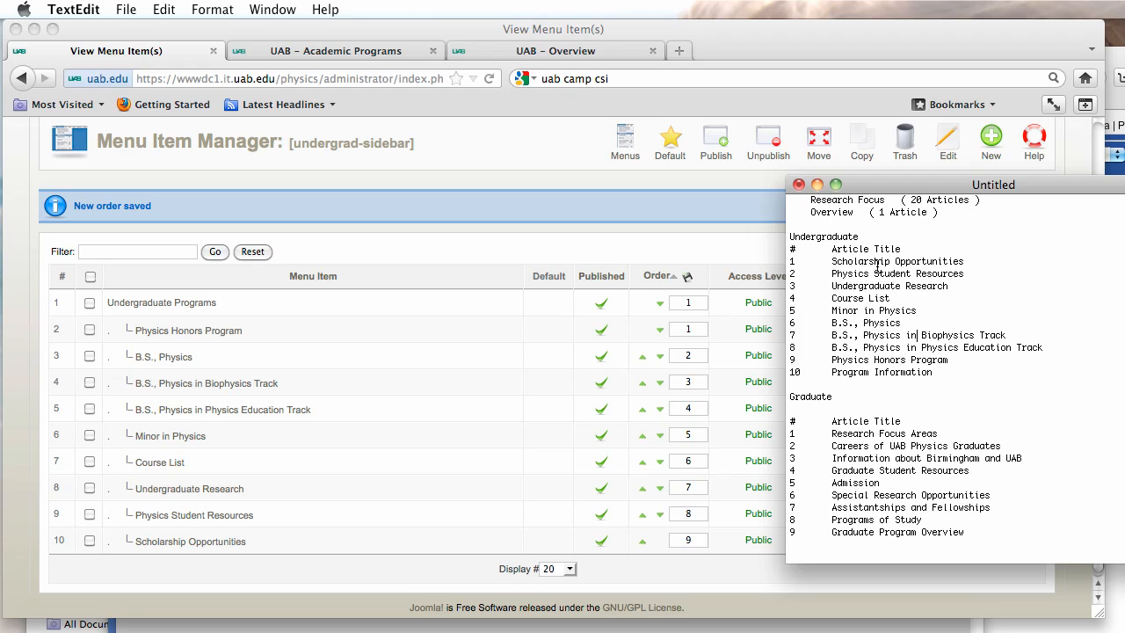
{"action": "left_click_drag", "start_coordinate": [899, 189], "coordinate": [1124, 325]}
{"action": "scroll", "coordinate": [967, 268], "scroll_direction": "up", "scroll_amount": 3}
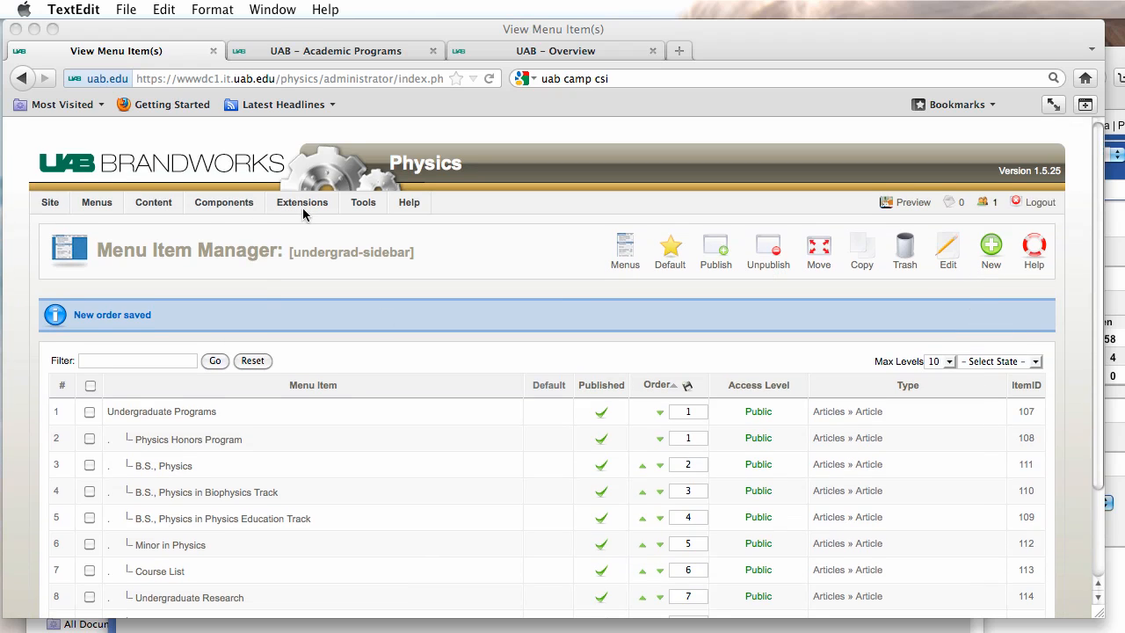
{"action": "left_click", "coordinate": [101, 204]}
{"action": "scroll", "coordinate": [538, 265], "scroll_direction": "down", "scroll_amount": 3}
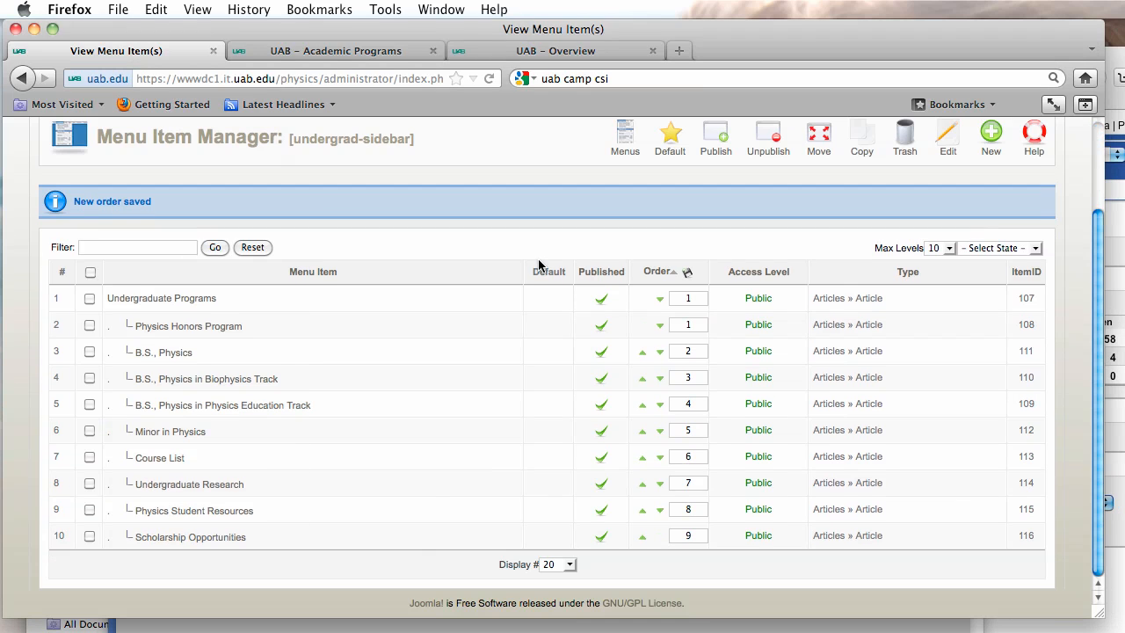
{"action": "scroll", "coordinate": [537, 260], "scroll_direction": "up", "scroll_amount": 3}
{"action": "scroll", "coordinate": [538, 260], "scroll_direction": "down", "scroll_amount": 2}
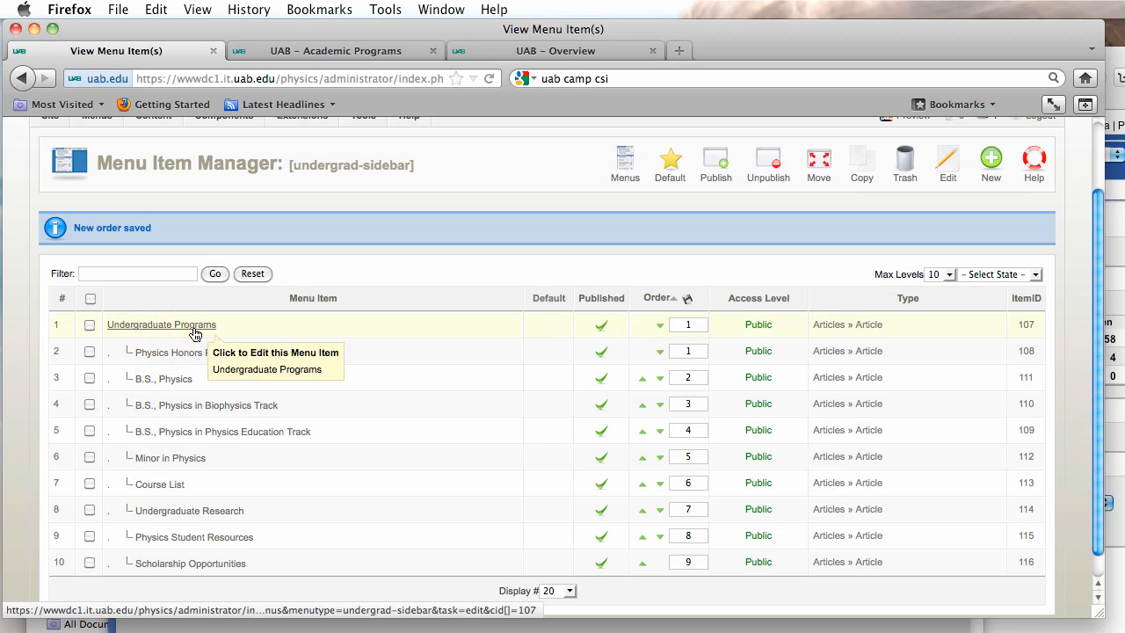
{"action": "scroll", "coordinate": [195, 335], "scroll_direction": "up", "scroll_amount": 3}
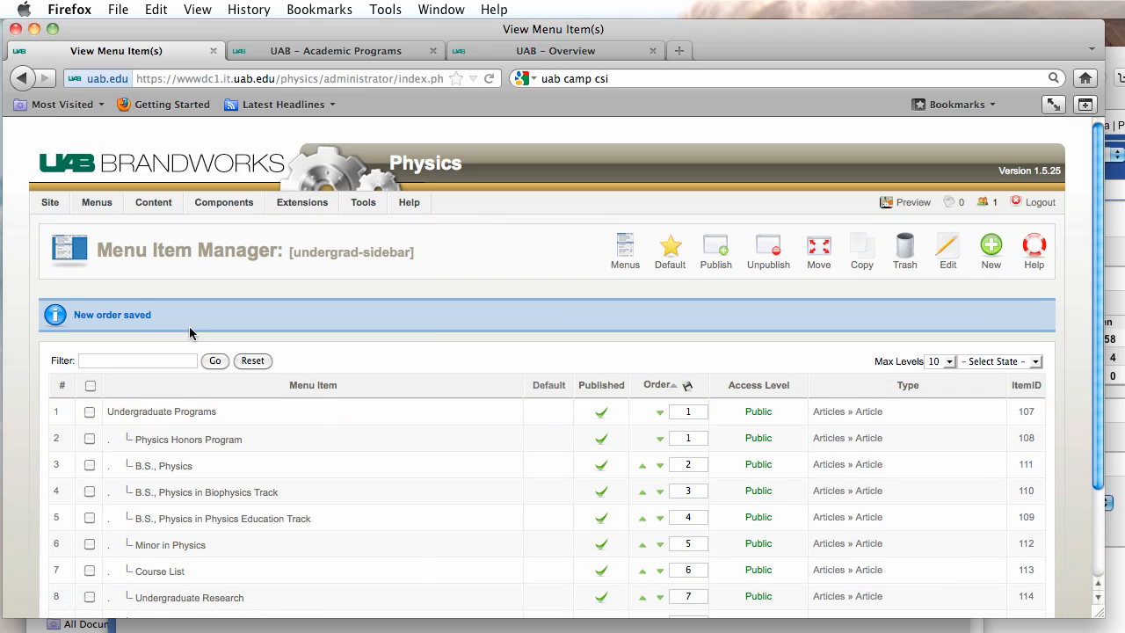
Open the Academic Programs item of the Horizontal Navigation menu for editing and review its settings.
{"action": "mouse_move", "coordinate": [298, 204]}
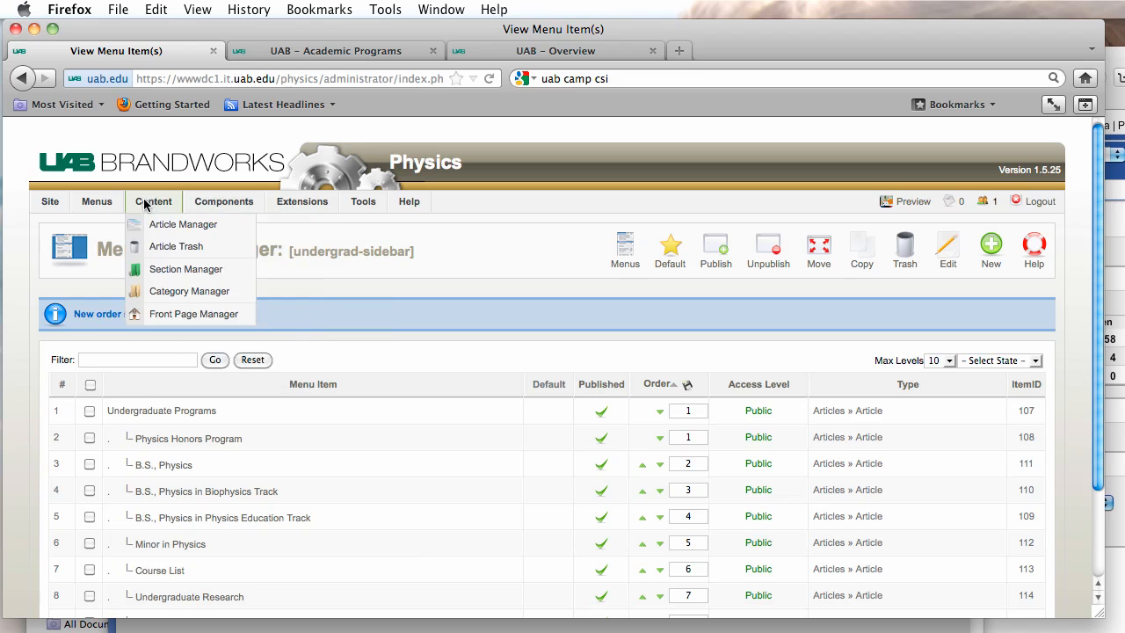
{"action": "mouse_move", "coordinate": [103, 203]}
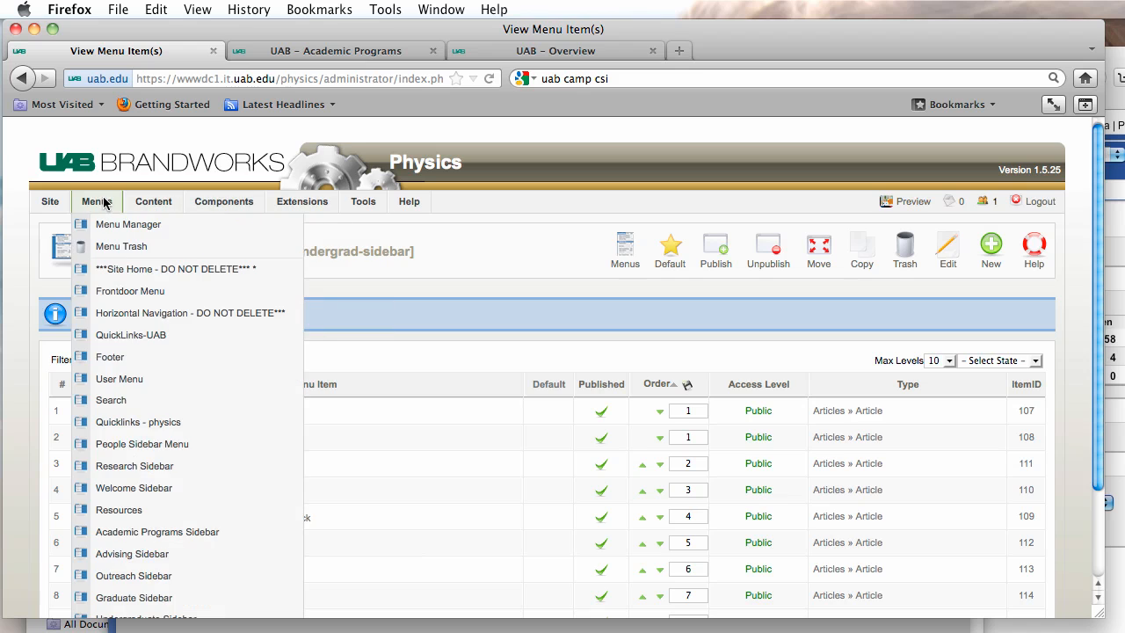
{"action": "left_click", "coordinate": [129, 316]}
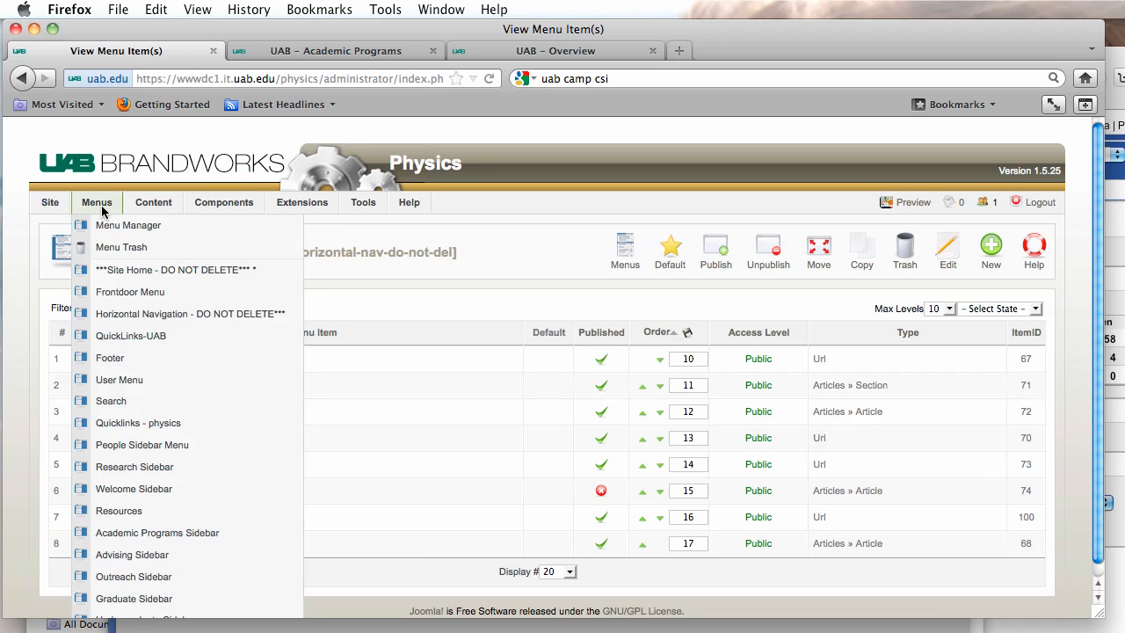
{"action": "left_click", "coordinate": [155, 384]}
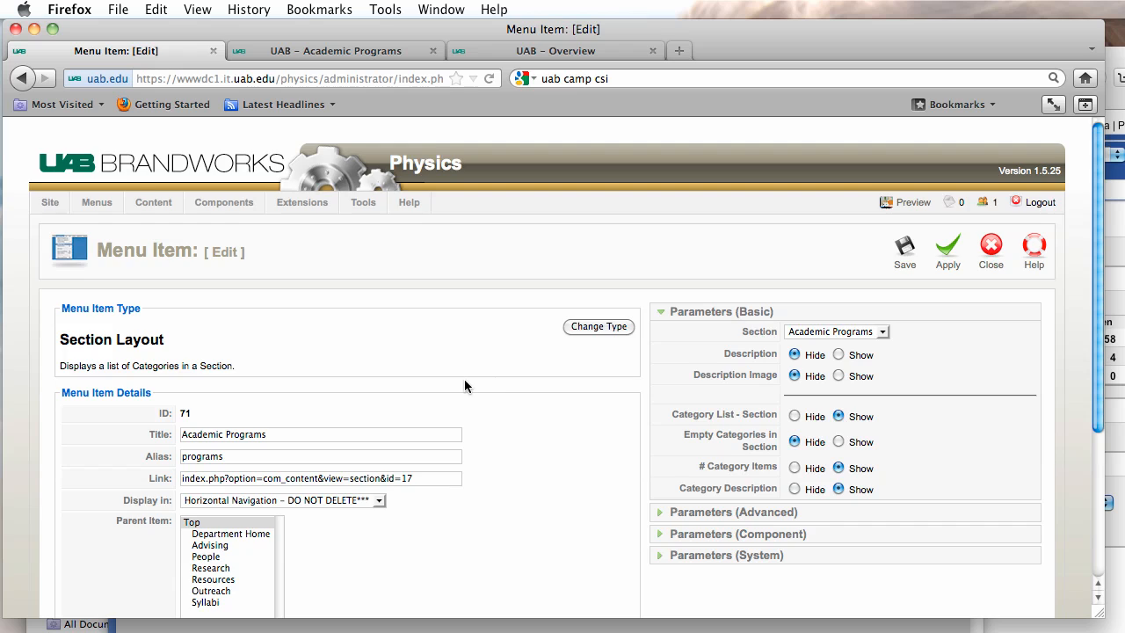
{"action": "scroll", "coordinate": [464, 379], "scroll_direction": "down", "scroll_amount": 5}
{"action": "scroll", "coordinate": [463, 379], "scroll_direction": "up", "scroll_amount": 5}
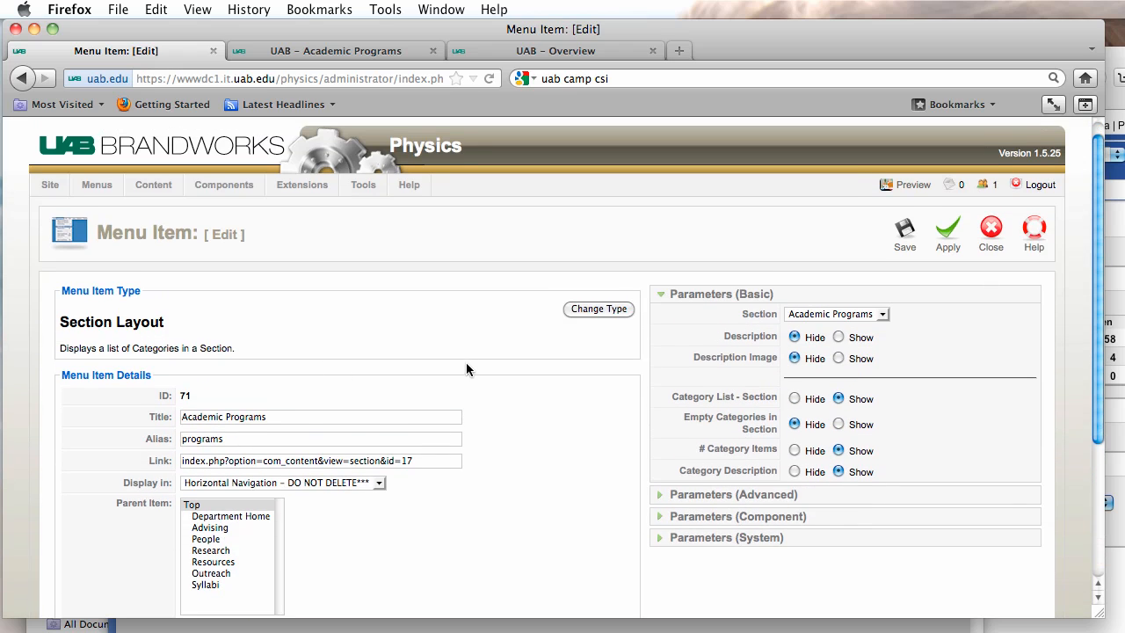
Change the Academic Programs menu item's type to Alias.
{"action": "left_click", "coordinate": [580, 309]}
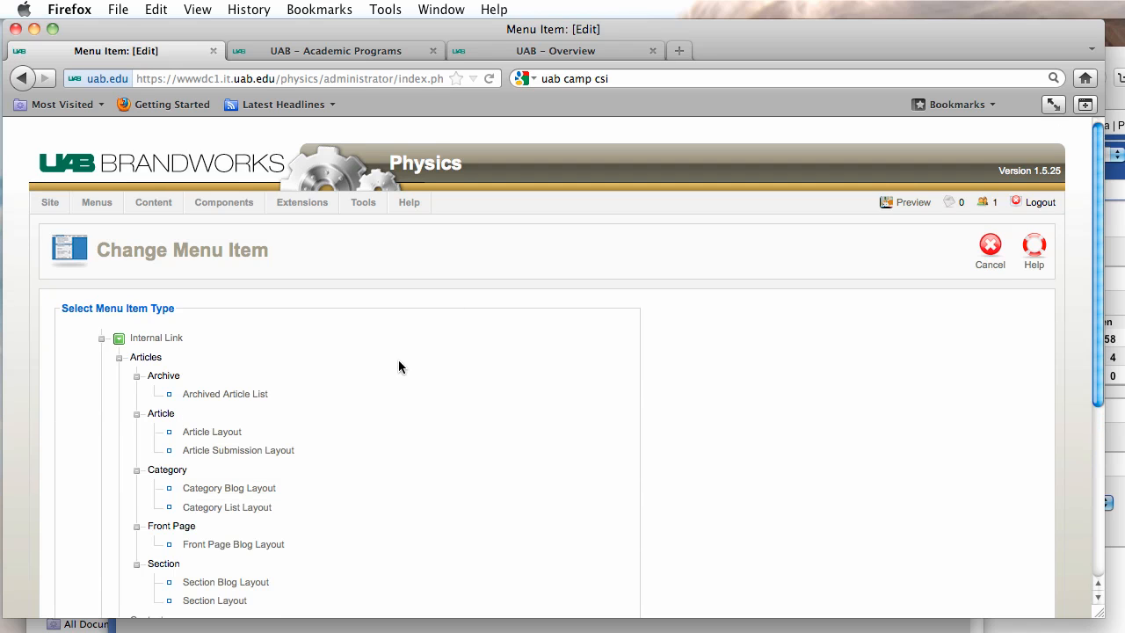
{"action": "scroll", "coordinate": [424, 363], "scroll_direction": "down", "scroll_amount": 5}
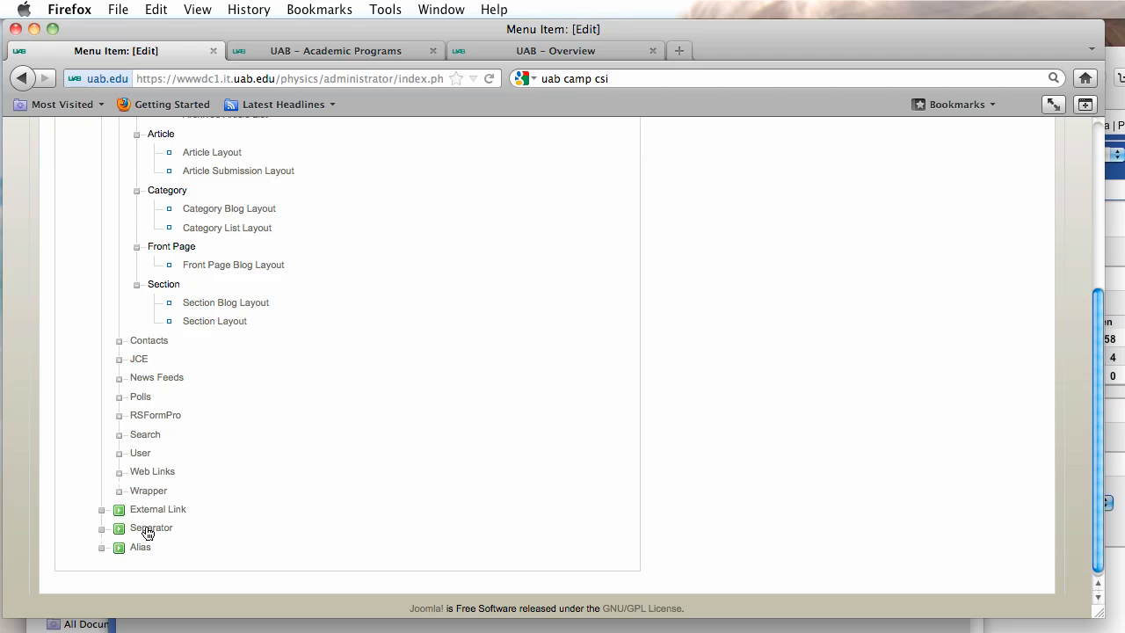
{"action": "left_click", "coordinate": [139, 546]}
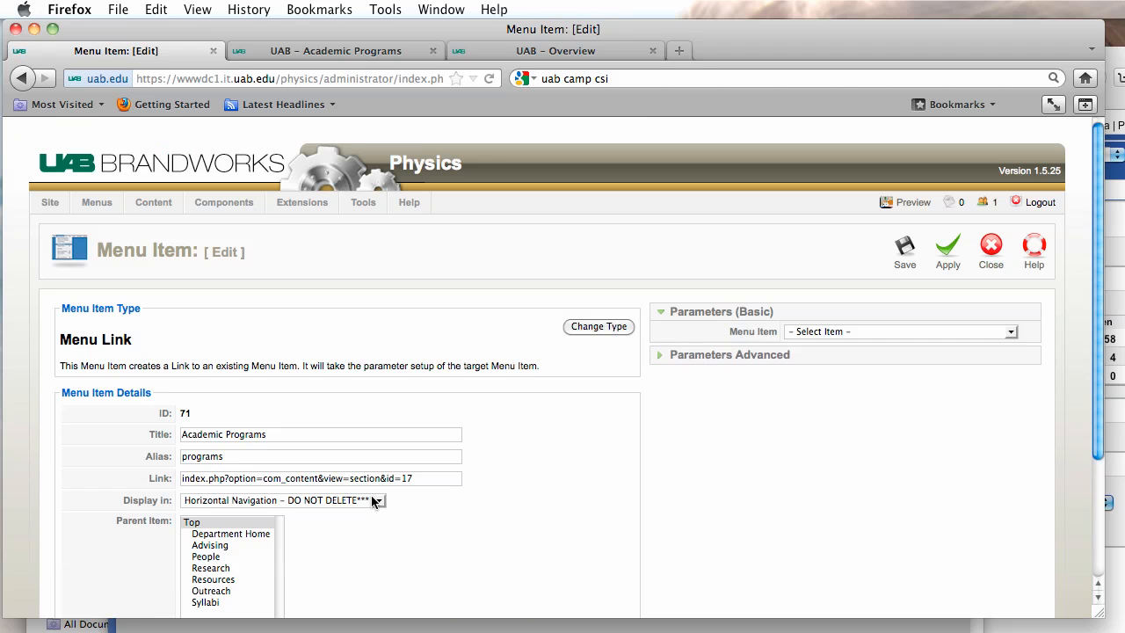
{"action": "left_click", "coordinate": [842, 331]}
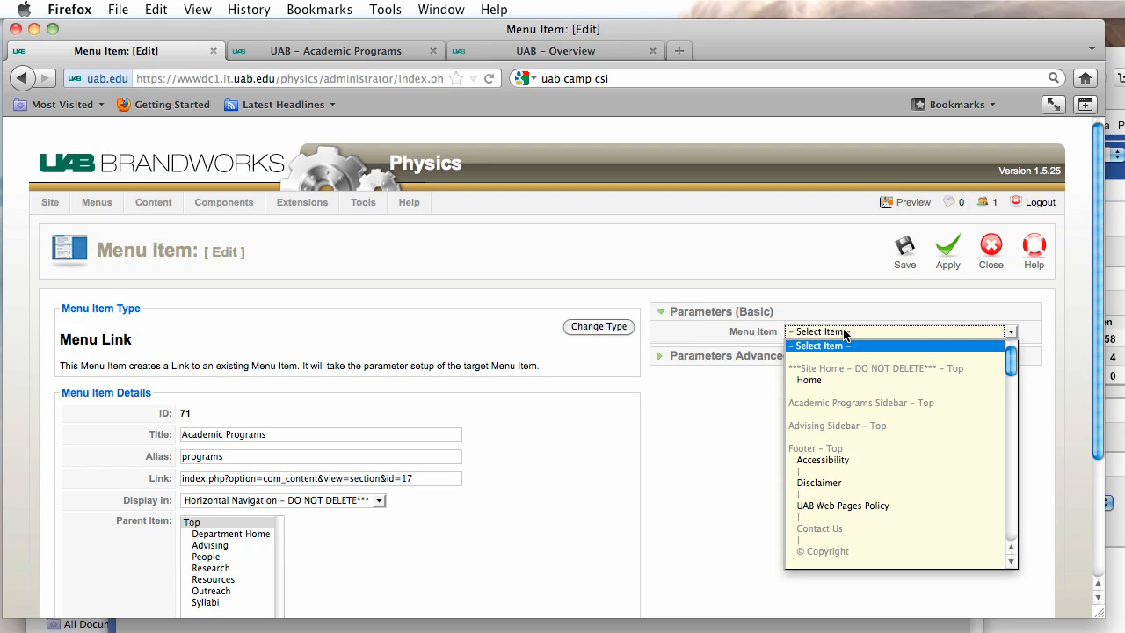
{"action": "left_click", "coordinate": [598, 325]}
{"action": "left_click", "coordinate": [597, 326]}
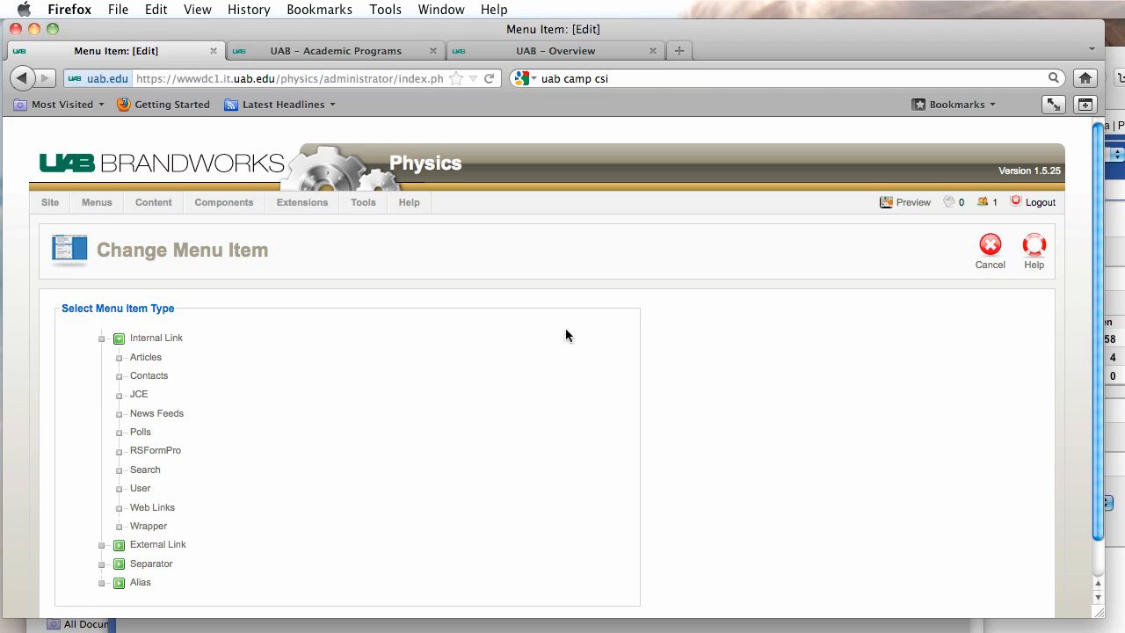
{"action": "scroll", "coordinate": [544, 338], "scroll_direction": "down", "scroll_amount": 1}
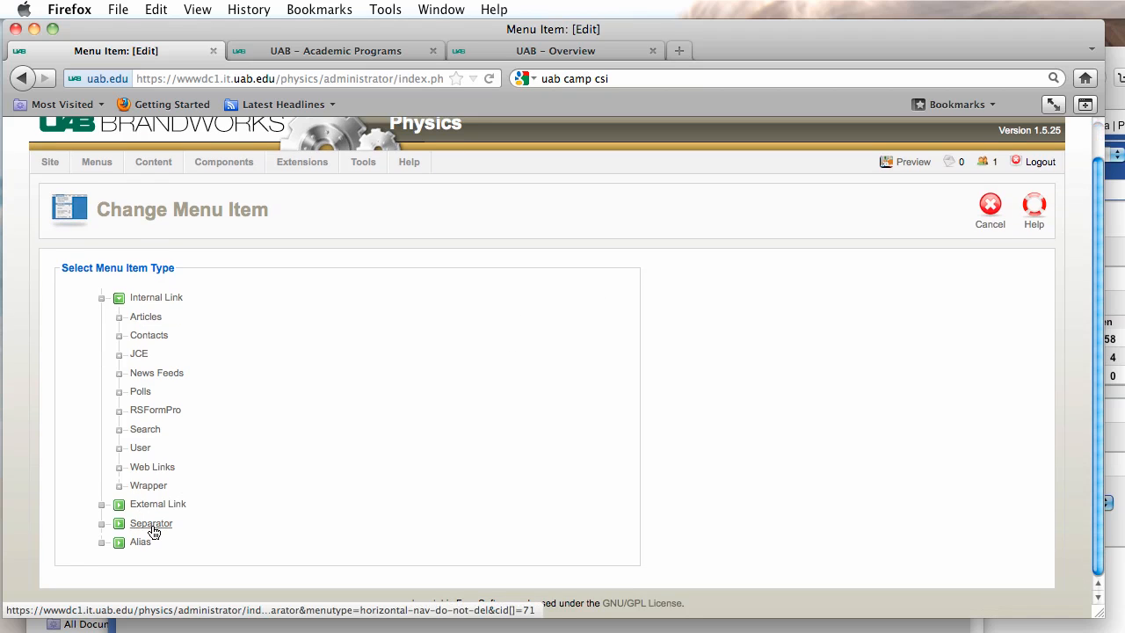
{"action": "left_click", "coordinate": [990, 207]}
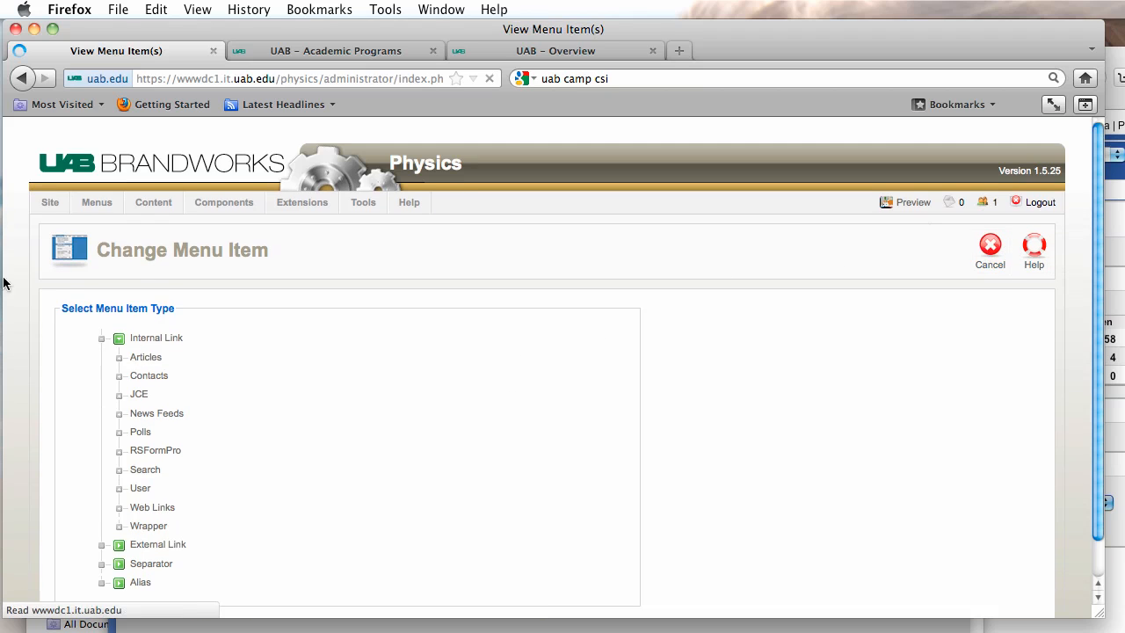
Filter the site modules by "under" in the Module Manager and open the undergrad sidebar module for editing.
{"action": "mouse_move", "coordinate": [273, 200]}
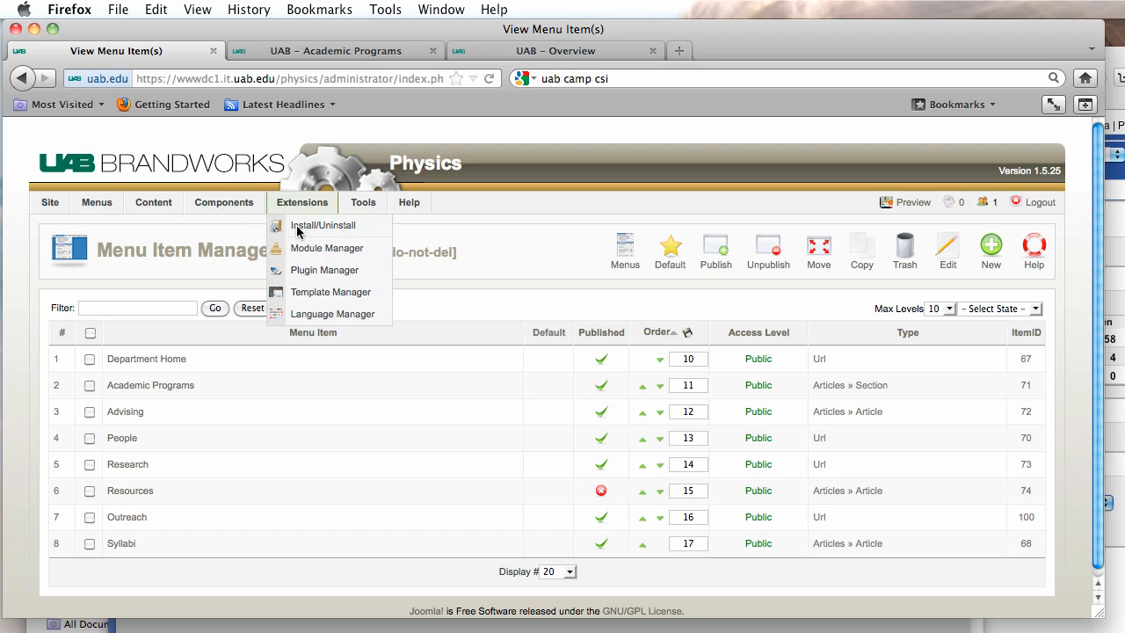
{"action": "left_click", "coordinate": [309, 248]}
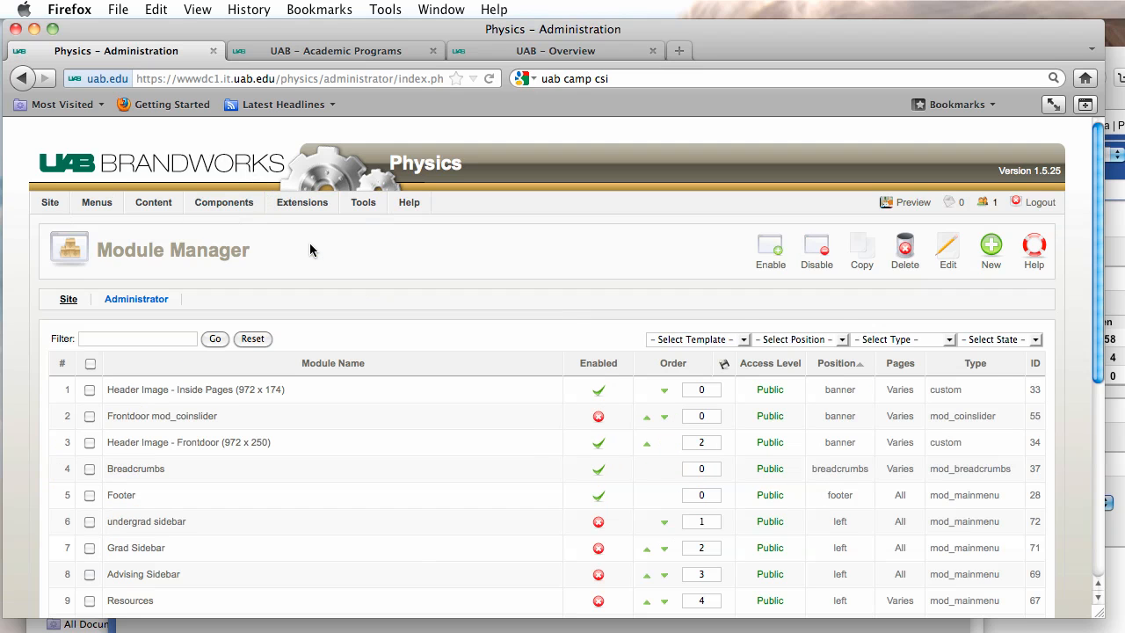
{"action": "scroll", "coordinate": [287, 245], "scroll_direction": "down", "scroll_amount": 5}
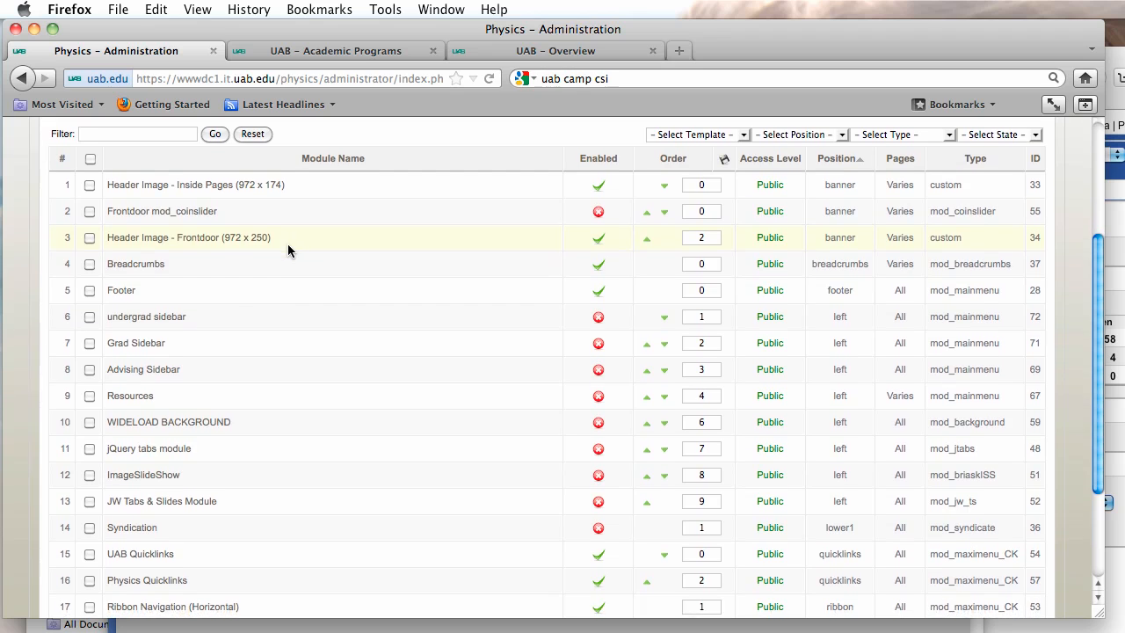
{"action": "scroll", "coordinate": [288, 250], "scroll_direction": "down", "scroll_amount": 1}
{"action": "scroll", "coordinate": [288, 251], "scroll_direction": "up", "scroll_amount": 4}
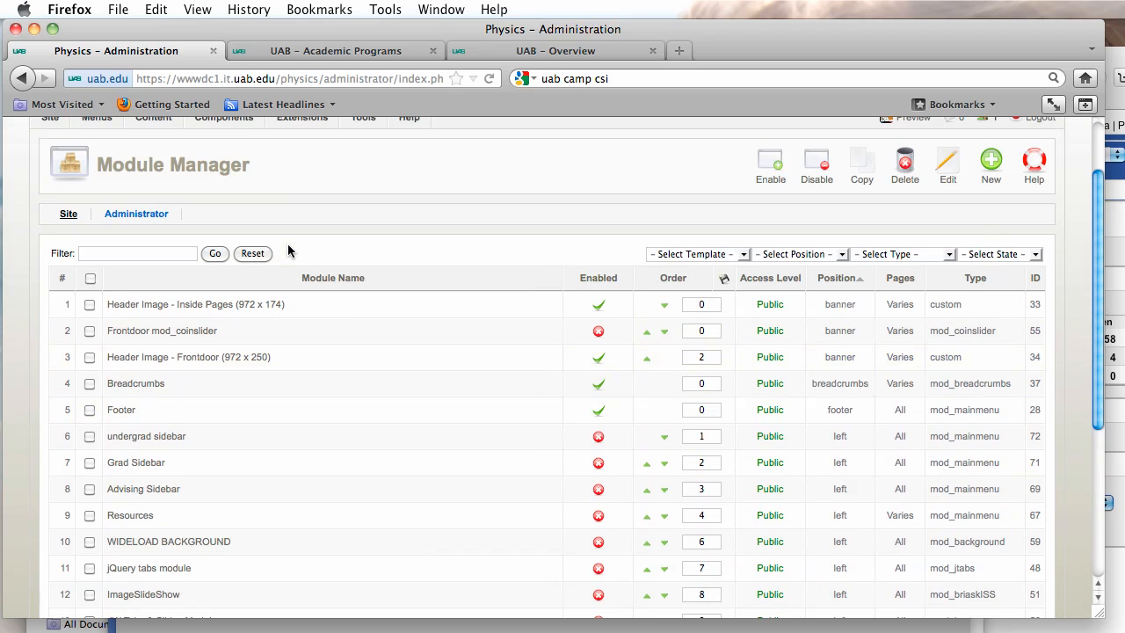
{"action": "type", "text": "under"}
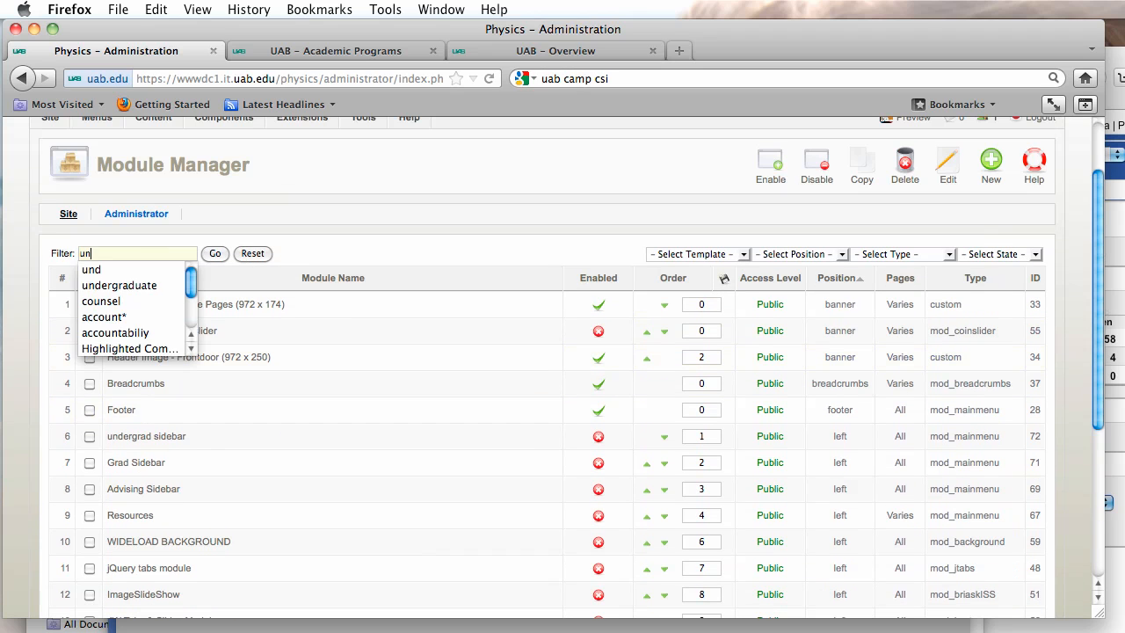
{"action": "left_click", "coordinate": [219, 253]}
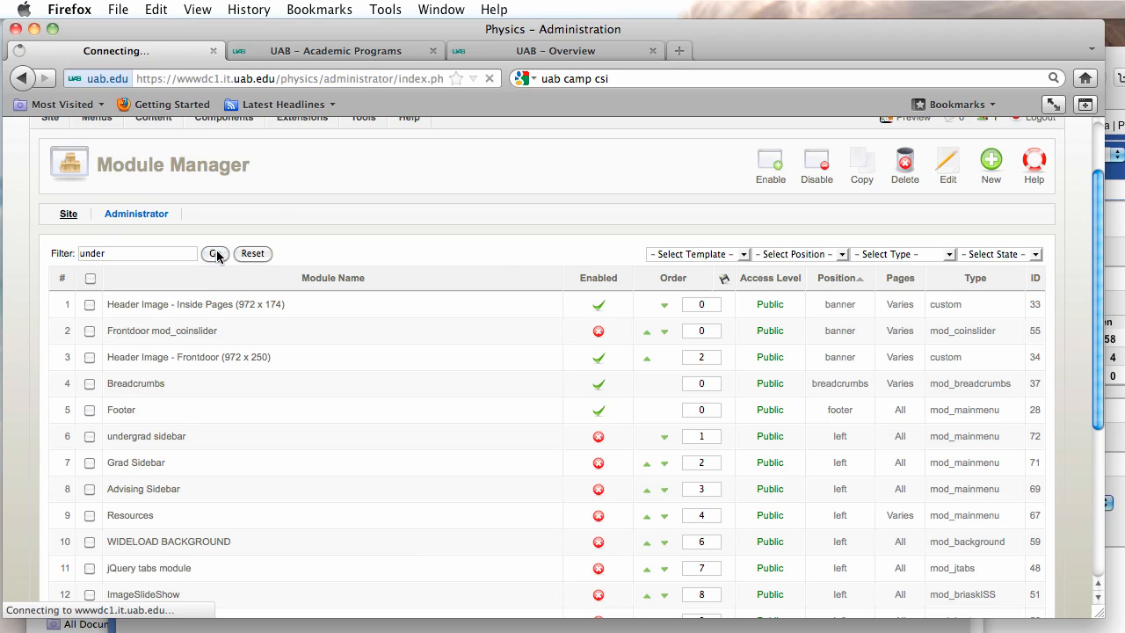
{"action": "left_click", "coordinate": [143, 390]}
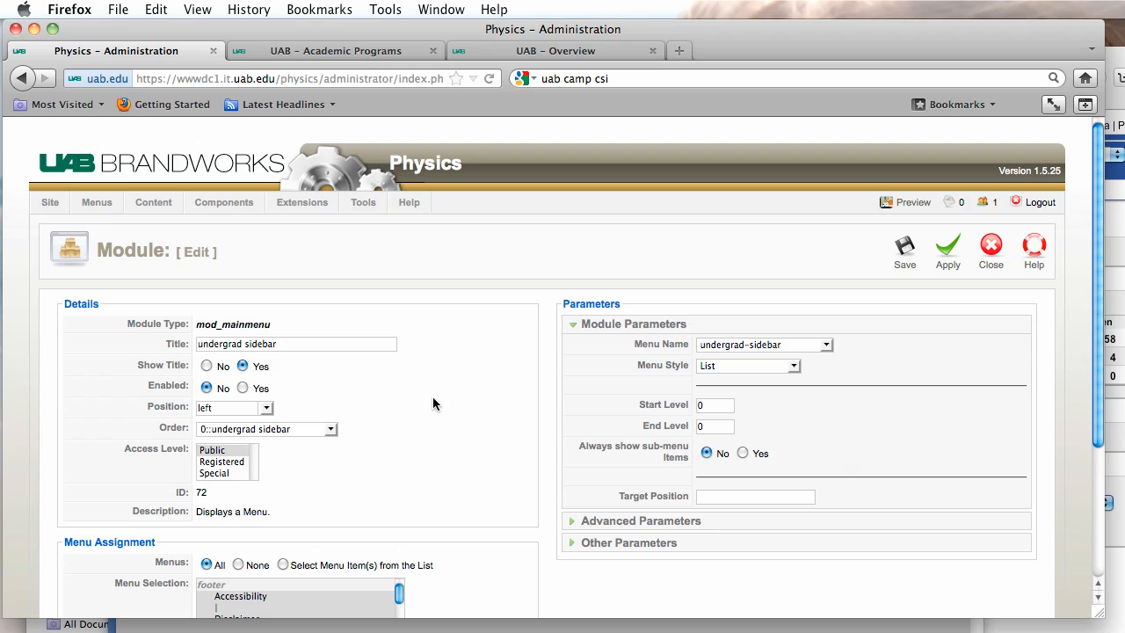
Hide the undergrad sidebar module's title, enable the module and set its position to sidebar.
{"action": "scroll", "coordinate": [469, 373], "scroll_direction": "down", "scroll_amount": 5}
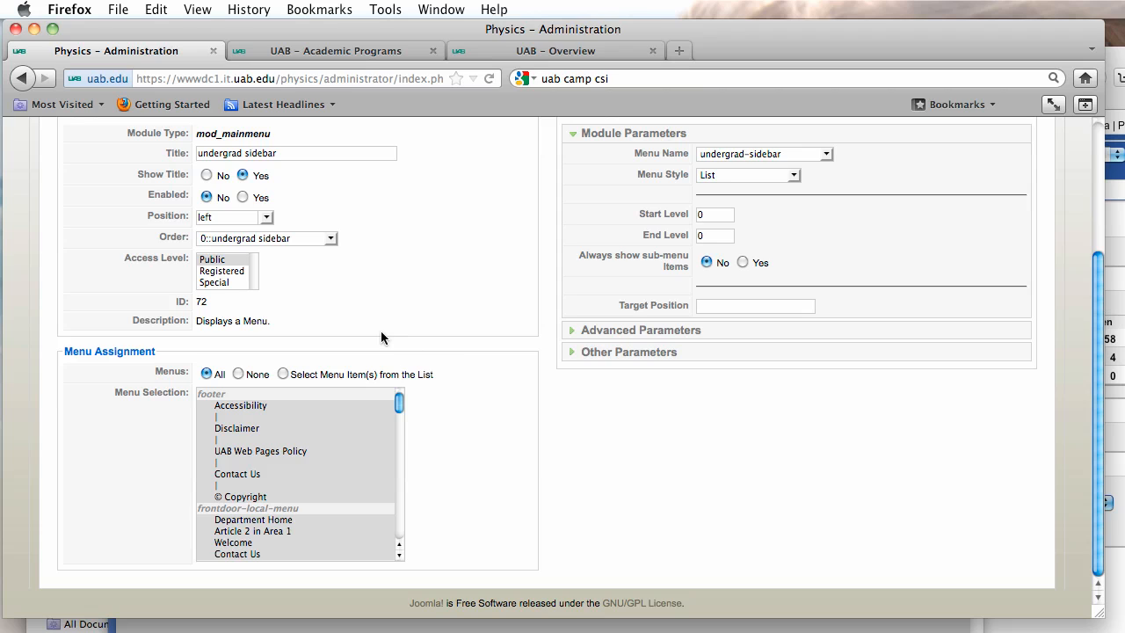
{"action": "left_click", "coordinate": [206, 176]}
{"action": "left_click", "coordinate": [243, 196]}
{"action": "left_click", "coordinate": [266, 217]}
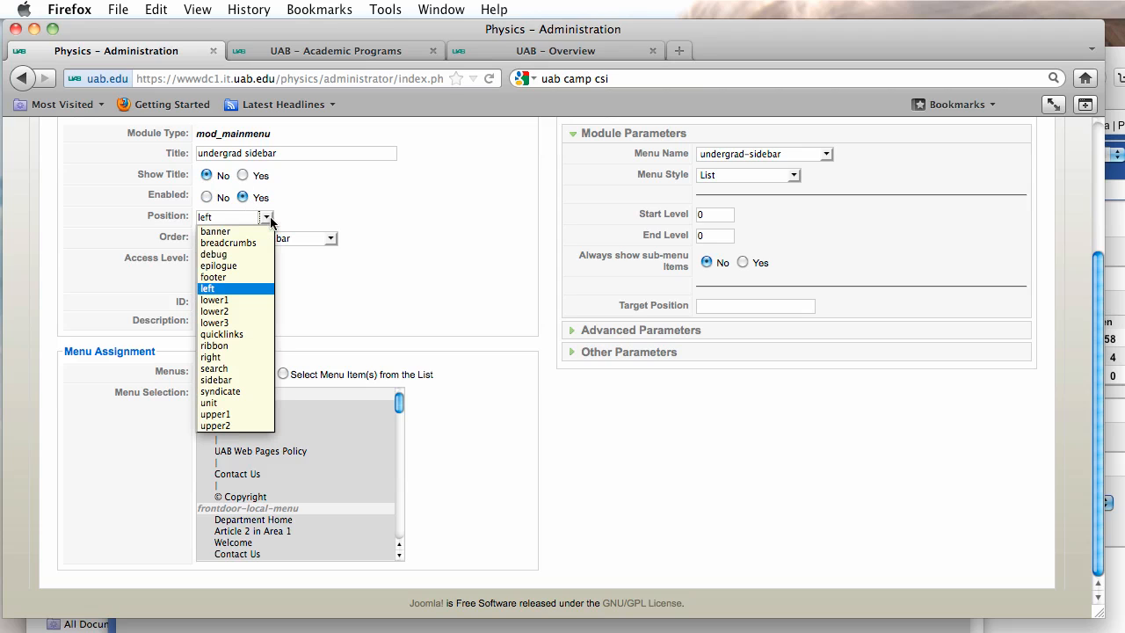
{"action": "left_click", "coordinate": [226, 381]}
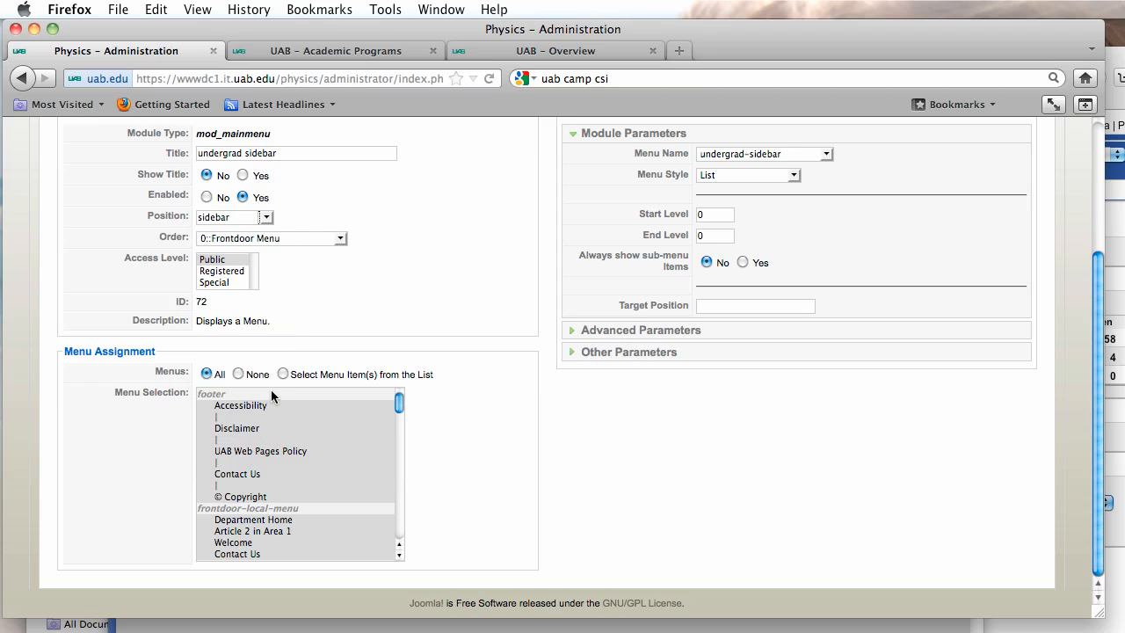
Assign the module only to the undergrad-sidebar menu items from Undergraduate Programs through Scholarship Opportunities.
{"action": "left_click", "coordinate": [282, 373]}
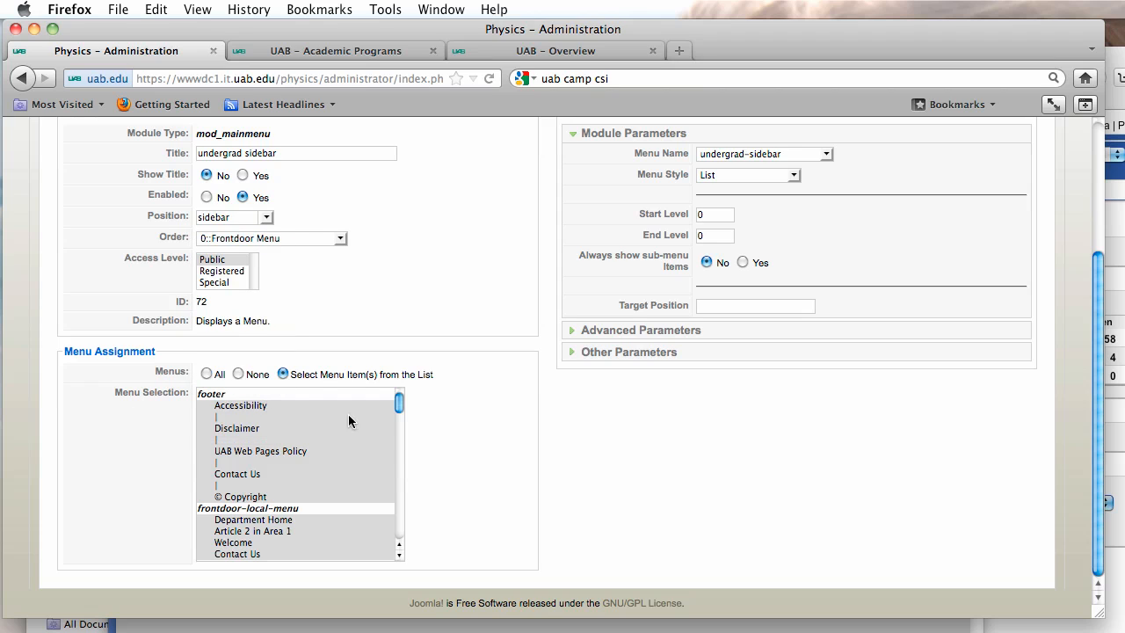
{"action": "left_click", "coordinate": [400, 406]}
{"action": "left_click_drag", "start_coordinate": [400, 406], "coordinate": [401, 452]}
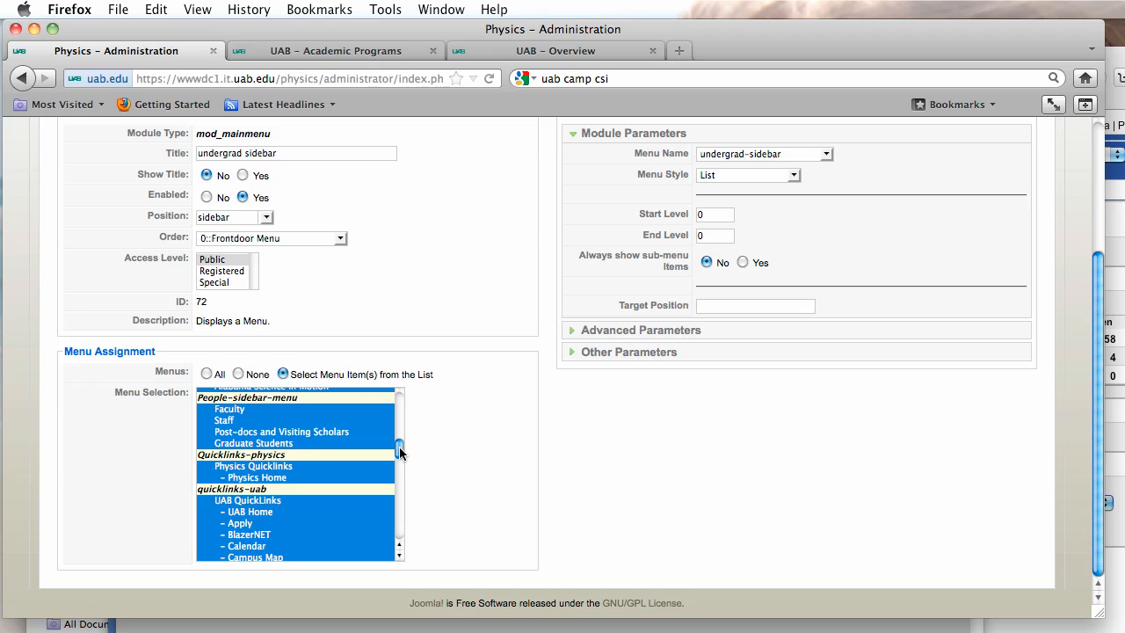
{"action": "left_click", "coordinate": [238, 374]}
{"action": "left_click", "coordinate": [294, 376]}
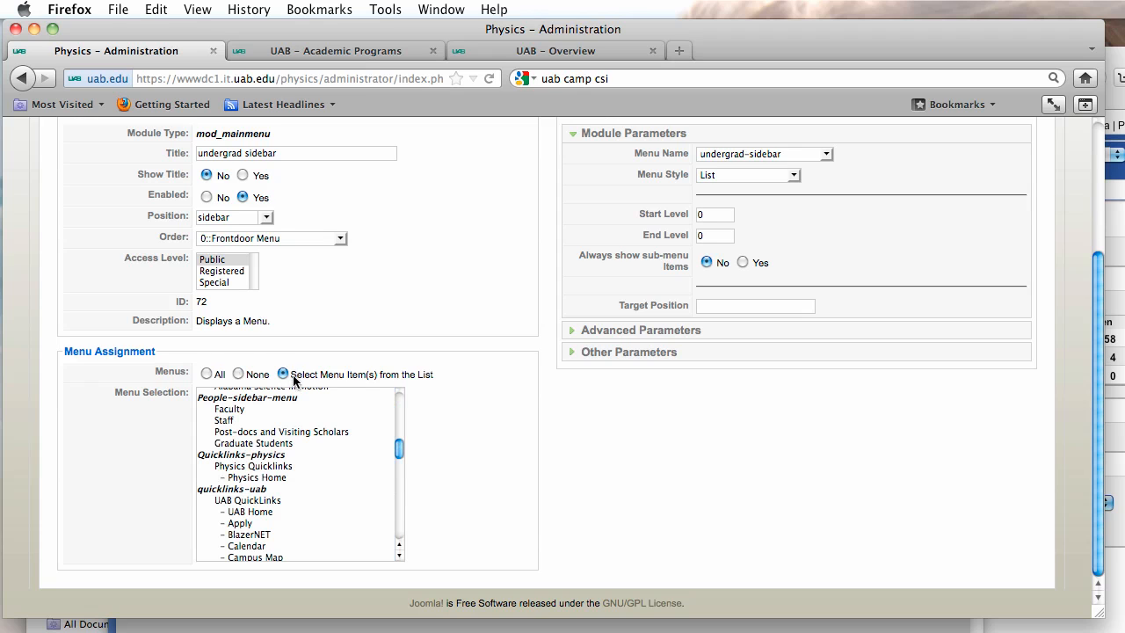
{"action": "left_click_drag", "start_coordinate": [400, 450], "coordinate": [396, 514]}
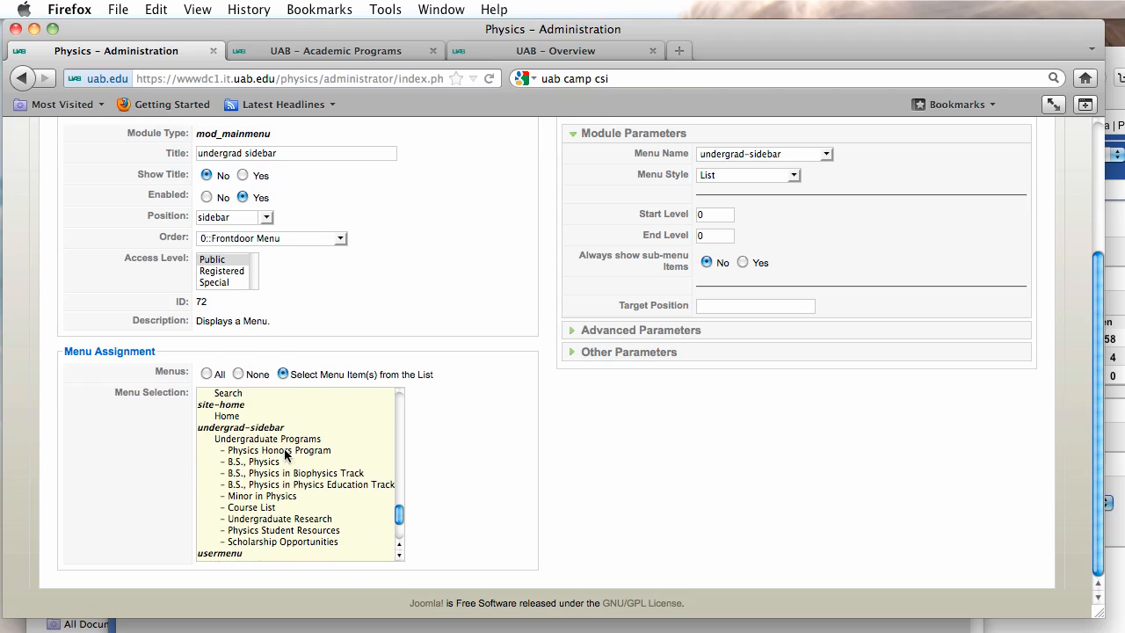
{"action": "left_click", "coordinate": [248, 439]}
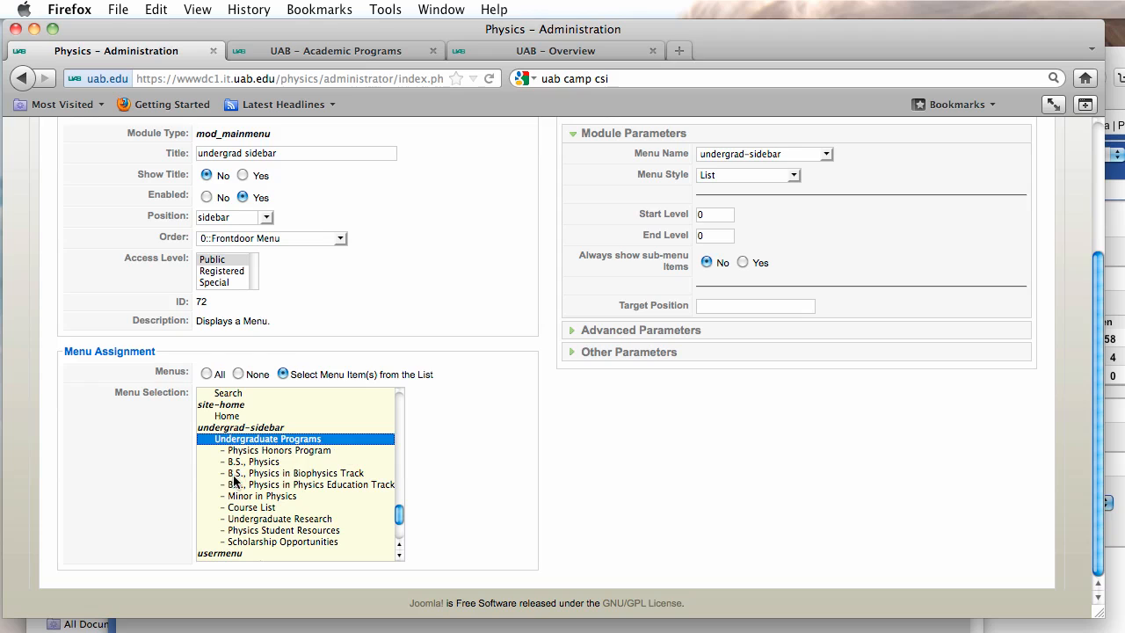
{"action": "left_click", "coordinate": [293, 541], "text": "shift"}
Set the undergrad sidebar module to always show sub-menu items and save the module.
{"action": "scroll", "coordinate": [772, 537], "scroll_direction": "up", "scroll_amount": 1}
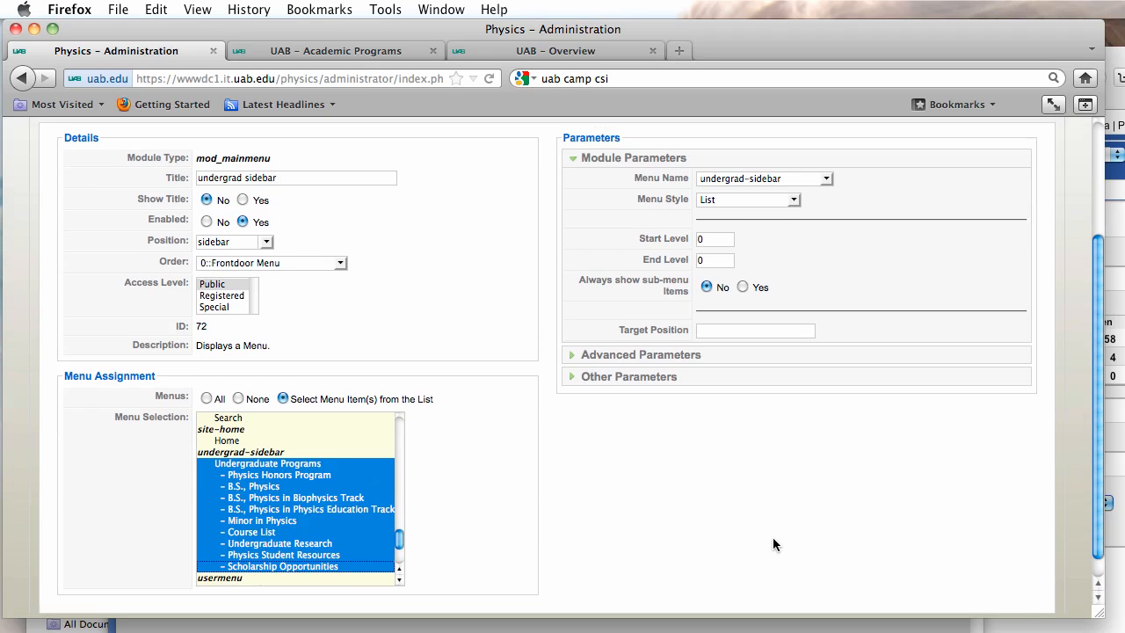
{"action": "scroll", "coordinate": [772, 543], "scroll_direction": "up", "scroll_amount": 2}
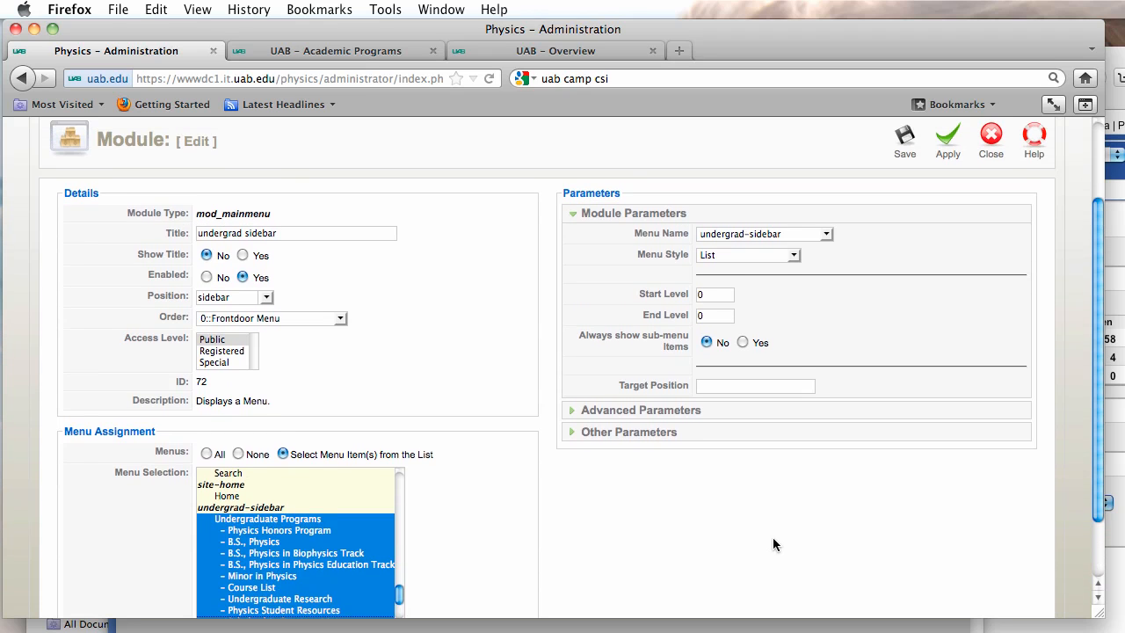
{"action": "left_click", "coordinate": [743, 343]}
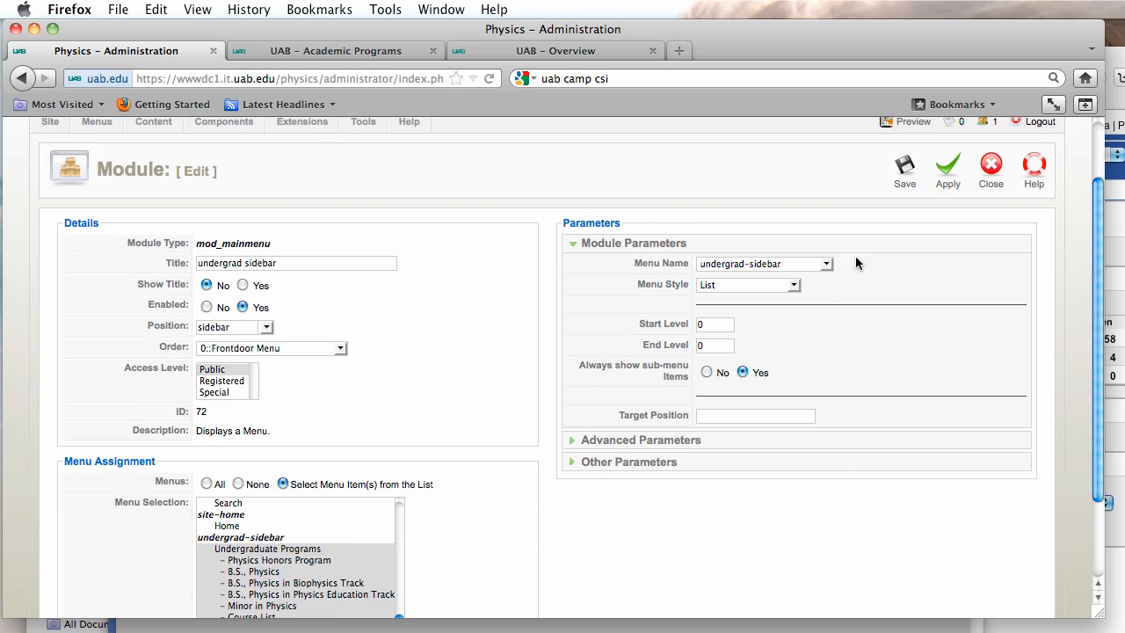
{"action": "scroll", "coordinate": [850, 259], "scroll_direction": "up", "scroll_amount": 3}
{"action": "left_click", "coordinate": [898, 237]}
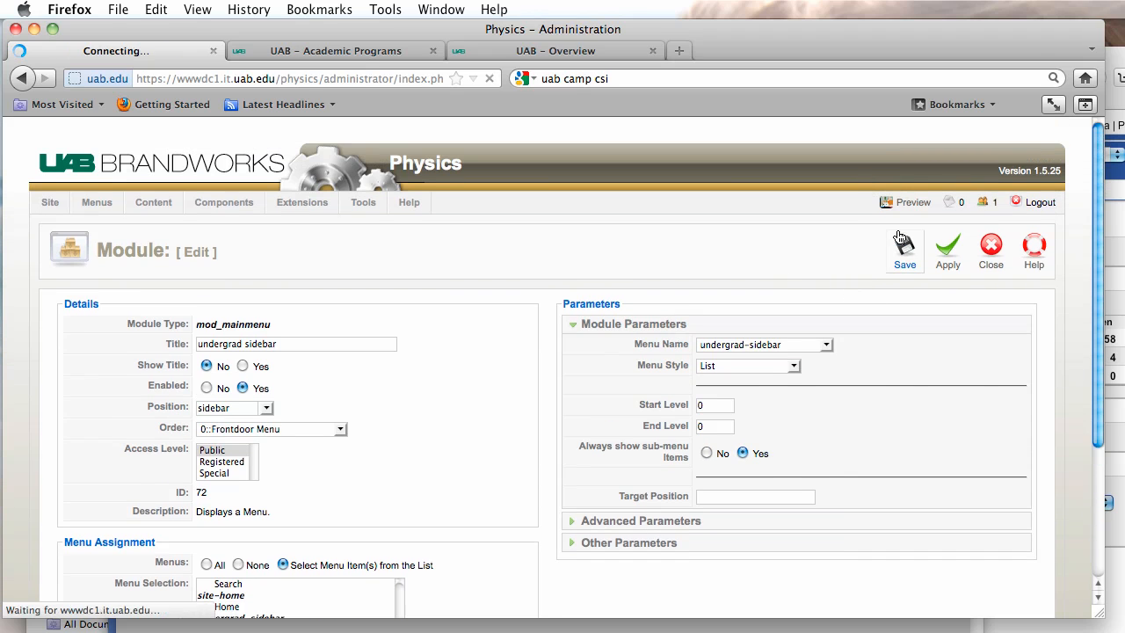
Open the Academic Programs item of the Horizontal Navigation menu and change its type to Article Layout.
{"action": "mouse_move", "coordinate": [83, 215]}
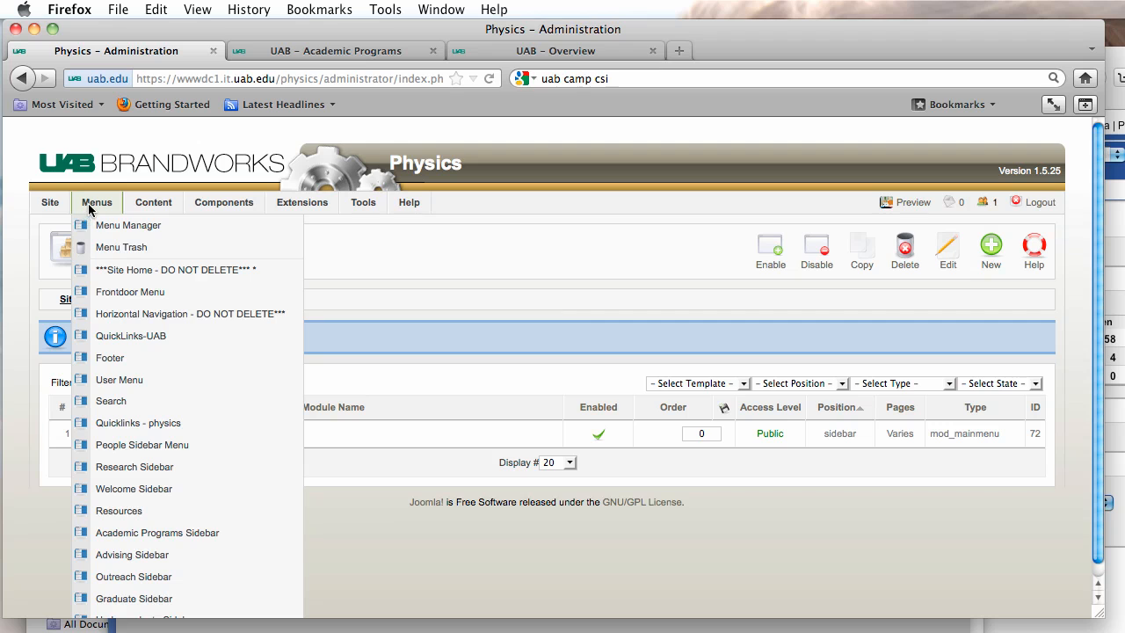
{"action": "left_click", "coordinate": [111, 314]}
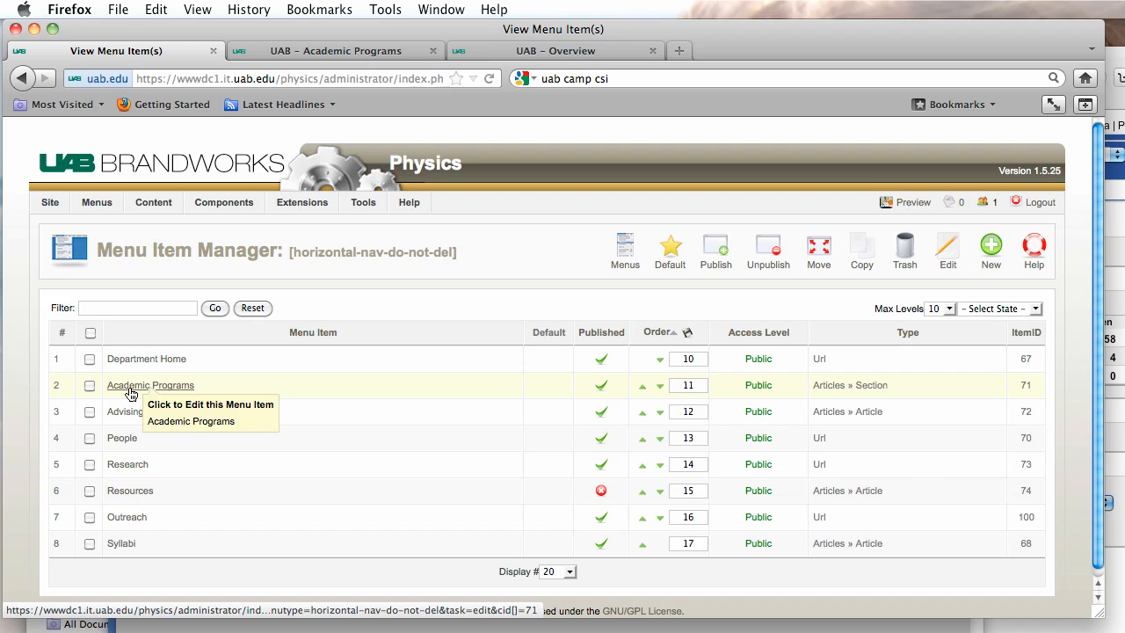
{"action": "left_click", "coordinate": [130, 388]}
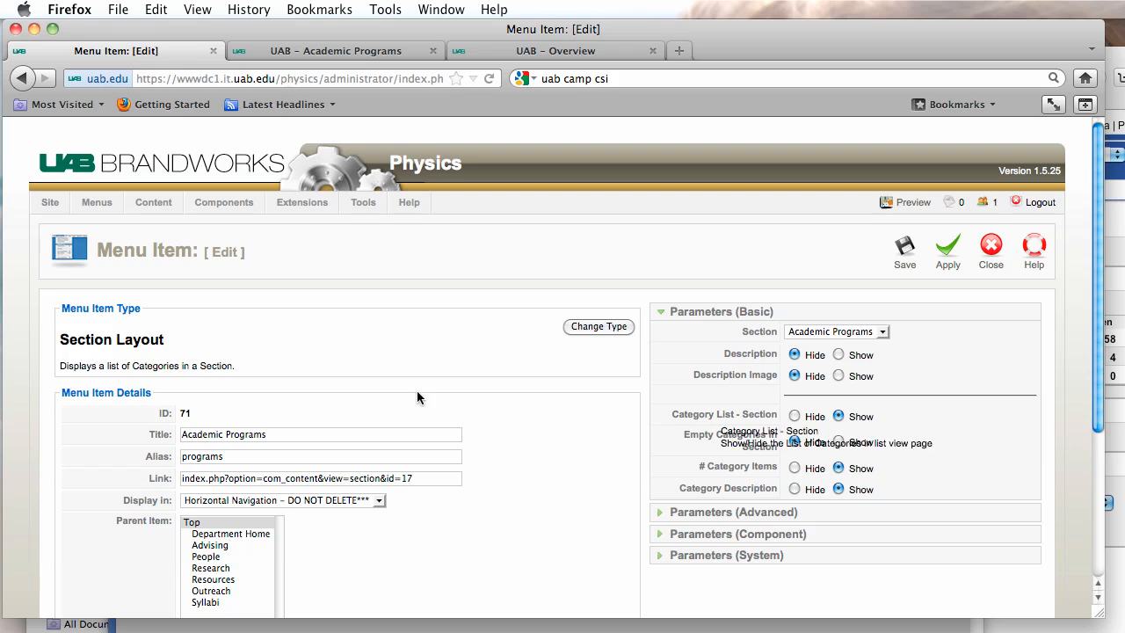
{"action": "left_click", "coordinate": [583, 327]}
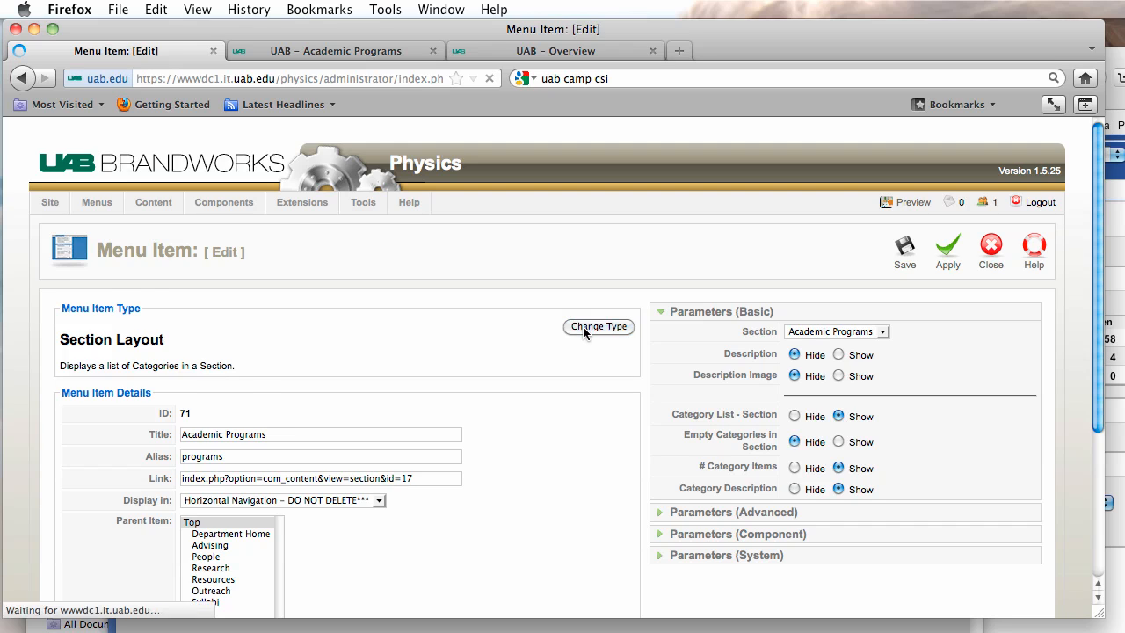
{"action": "scroll", "coordinate": [218, 331], "scroll_direction": "down", "scroll_amount": 5}
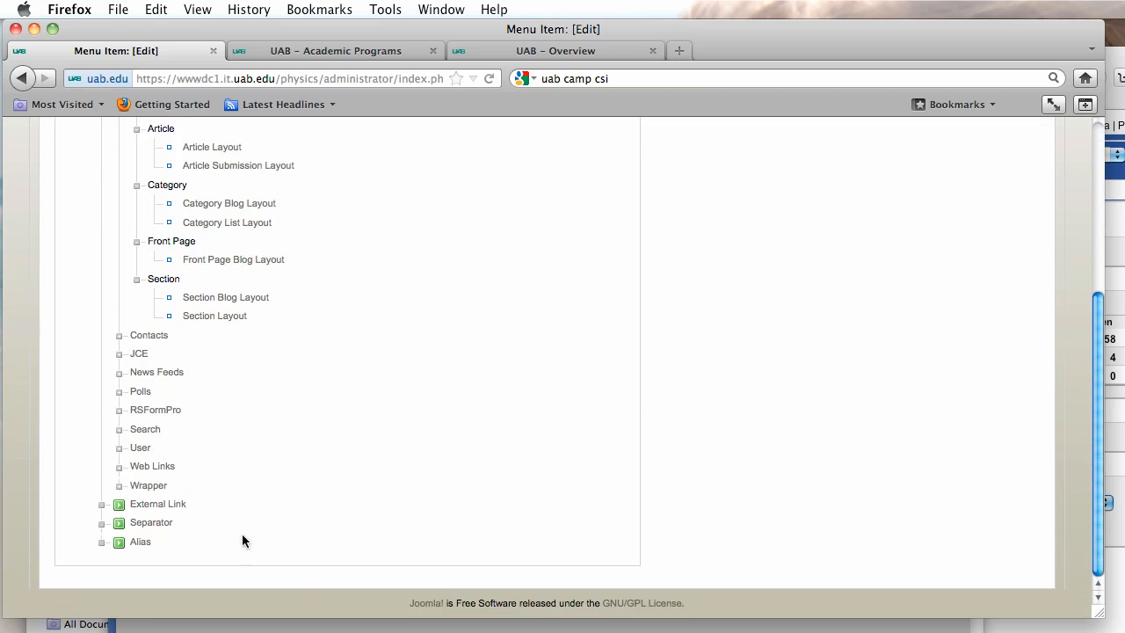
{"action": "scroll", "coordinate": [466, 533], "scroll_direction": "up", "scroll_amount": 5}
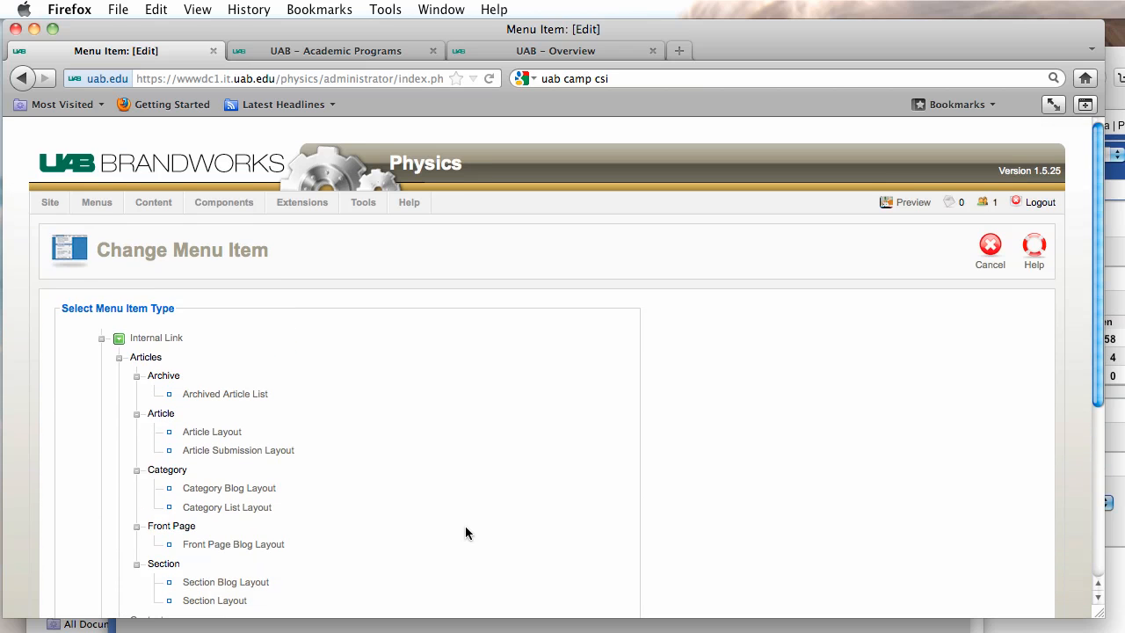
{"action": "left_click", "coordinate": [216, 431]}
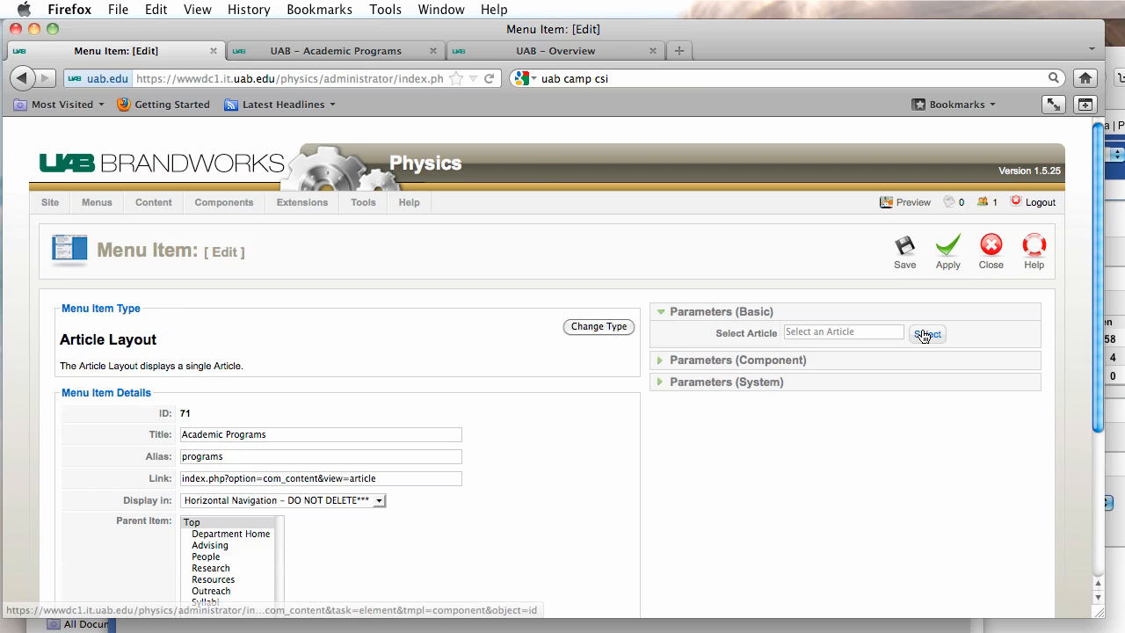
Set the Academic Programs item's article to Physics Programs from the Academic Programs section's Overview category, and save the menu item.
{"action": "left_click", "coordinate": [926, 334]}
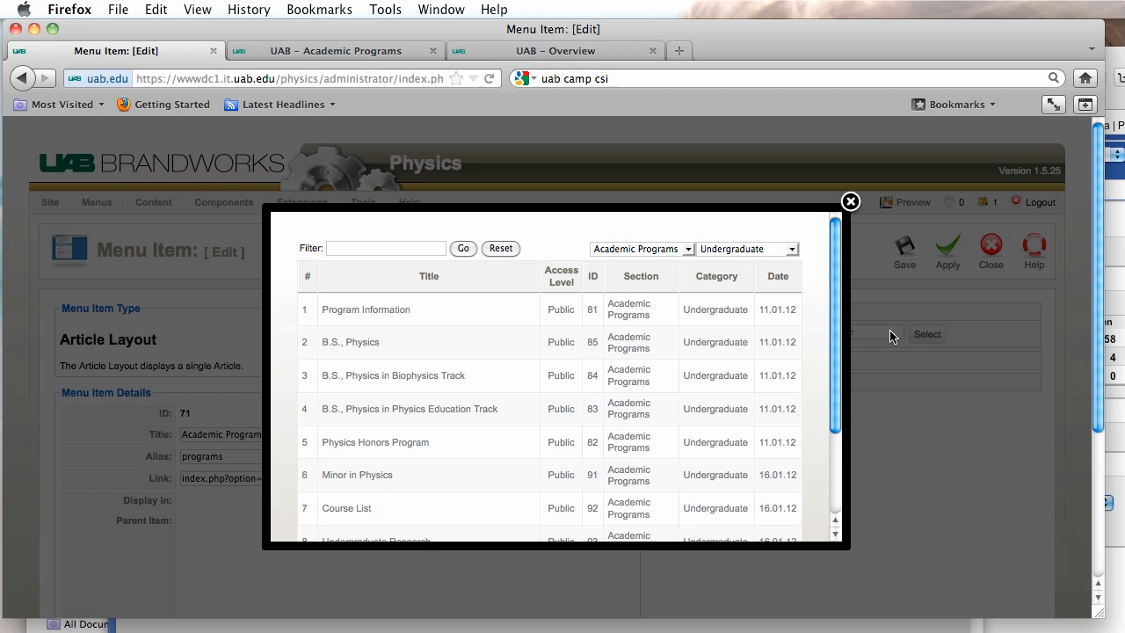
{"action": "scroll", "coordinate": [735, 349], "scroll_direction": "down", "scroll_amount": 3}
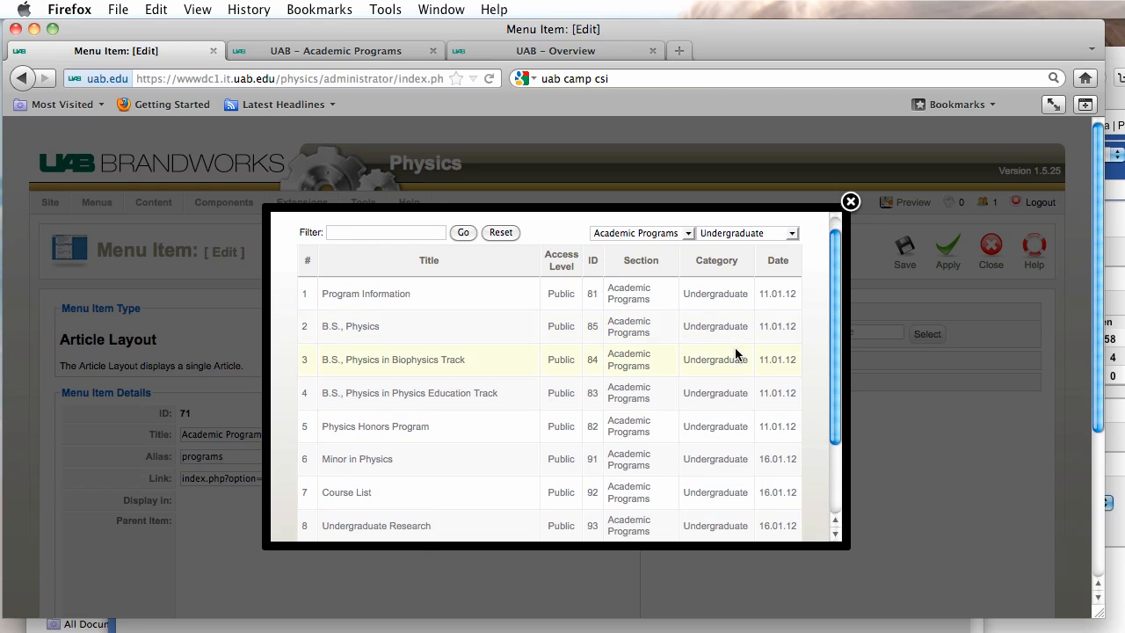
{"action": "scroll", "coordinate": [735, 354], "scroll_direction": "up", "scroll_amount": 3}
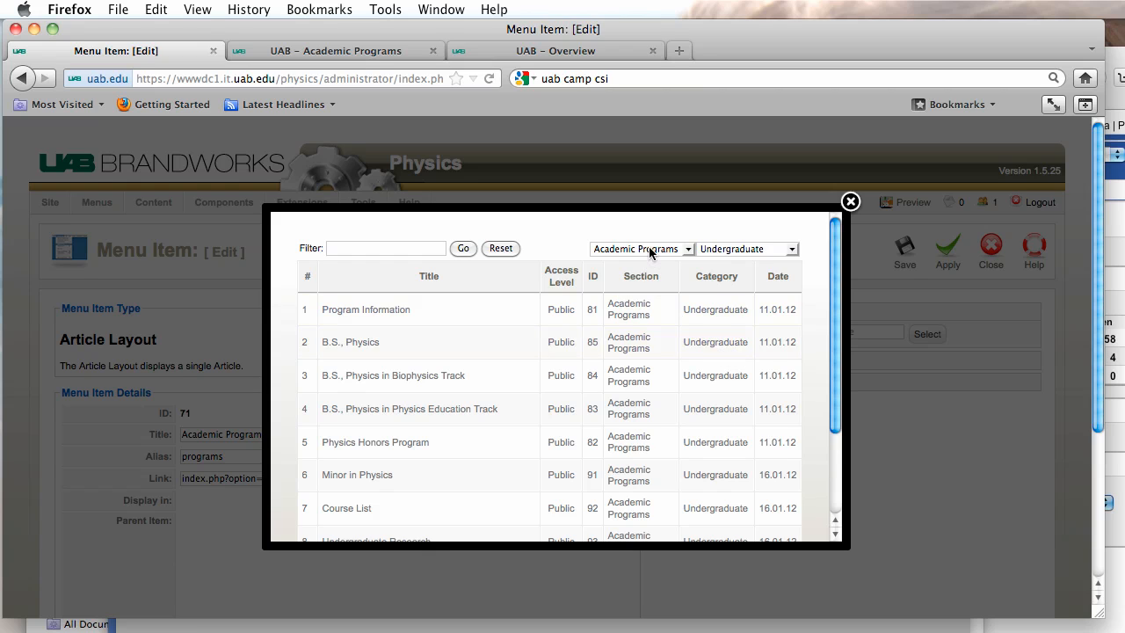
{"action": "left_click", "coordinate": [786, 250]}
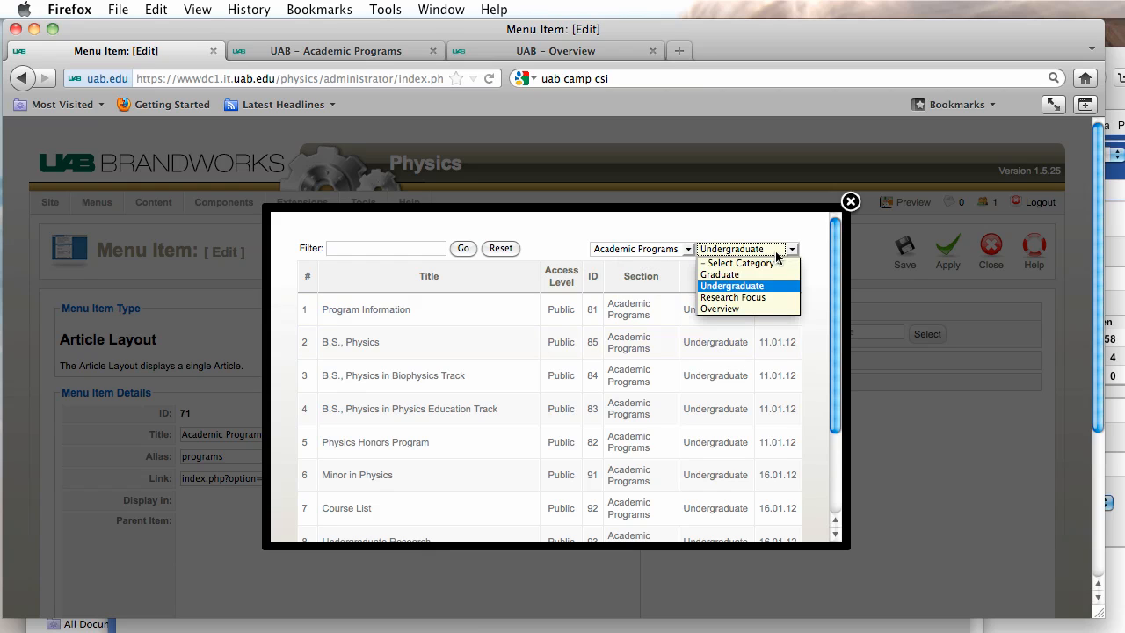
{"action": "left_click", "coordinate": [736, 309]}
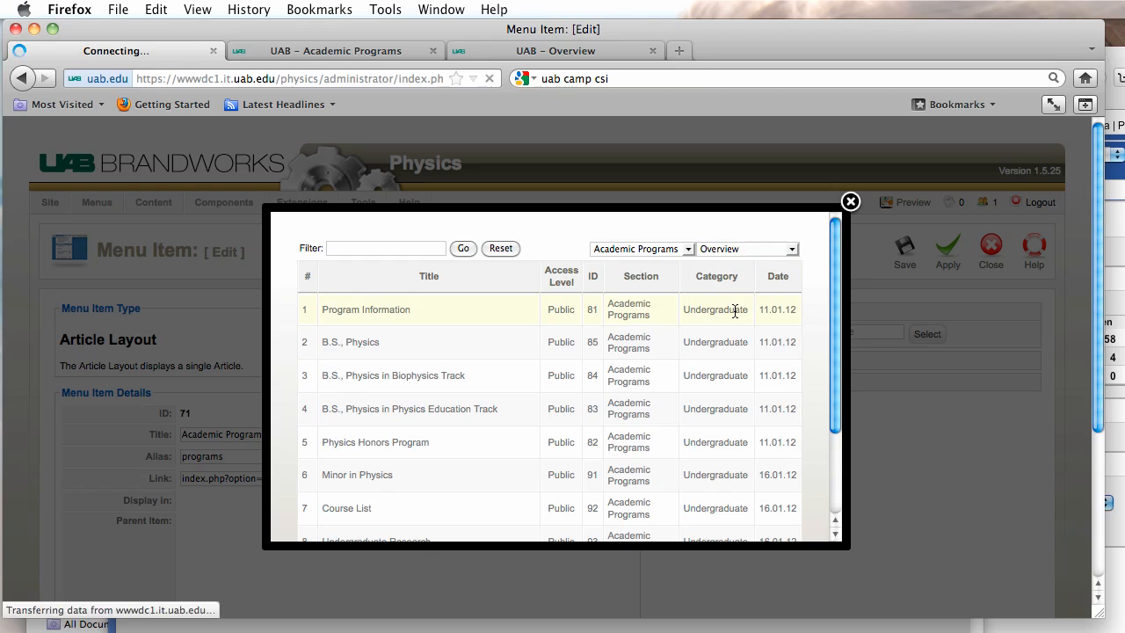
{"action": "left_click", "coordinate": [352, 309]}
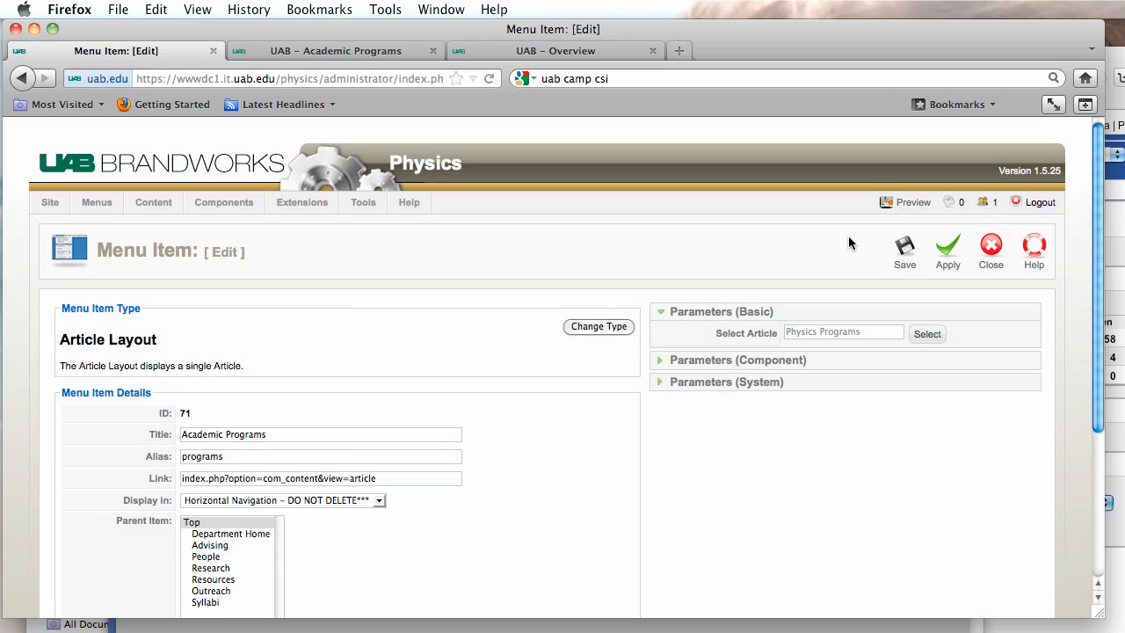
{"action": "left_click", "coordinate": [905, 249]}
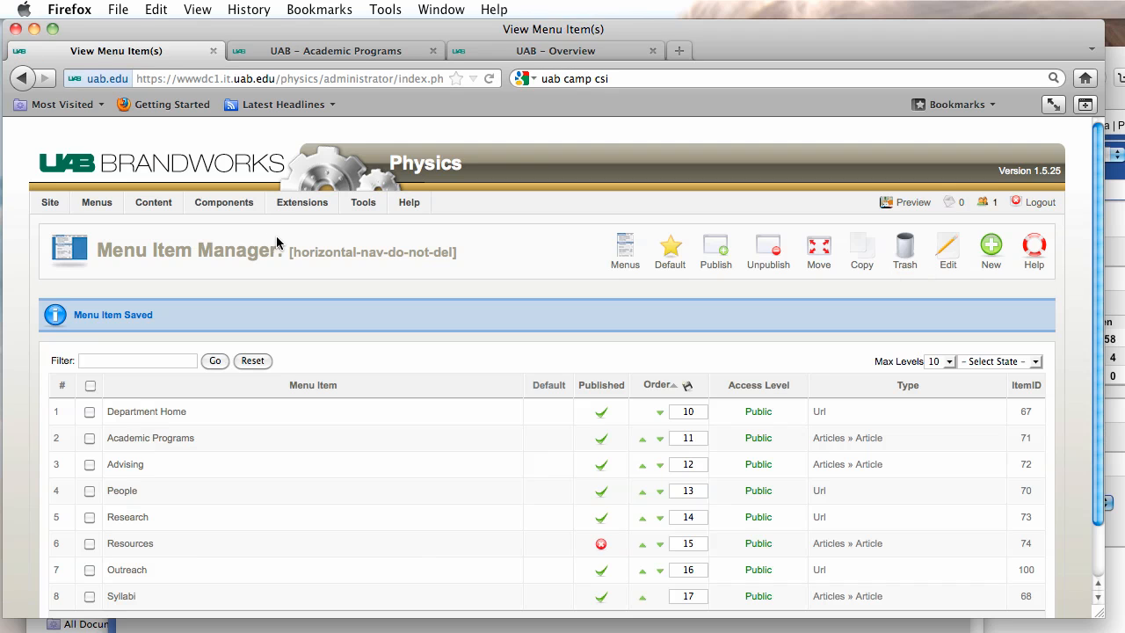
Review the saved Academic Programs menu item's settings and the available menu item types without editing anything.
{"action": "scroll", "coordinate": [268, 238], "scroll_direction": "down", "scroll_amount": 2}
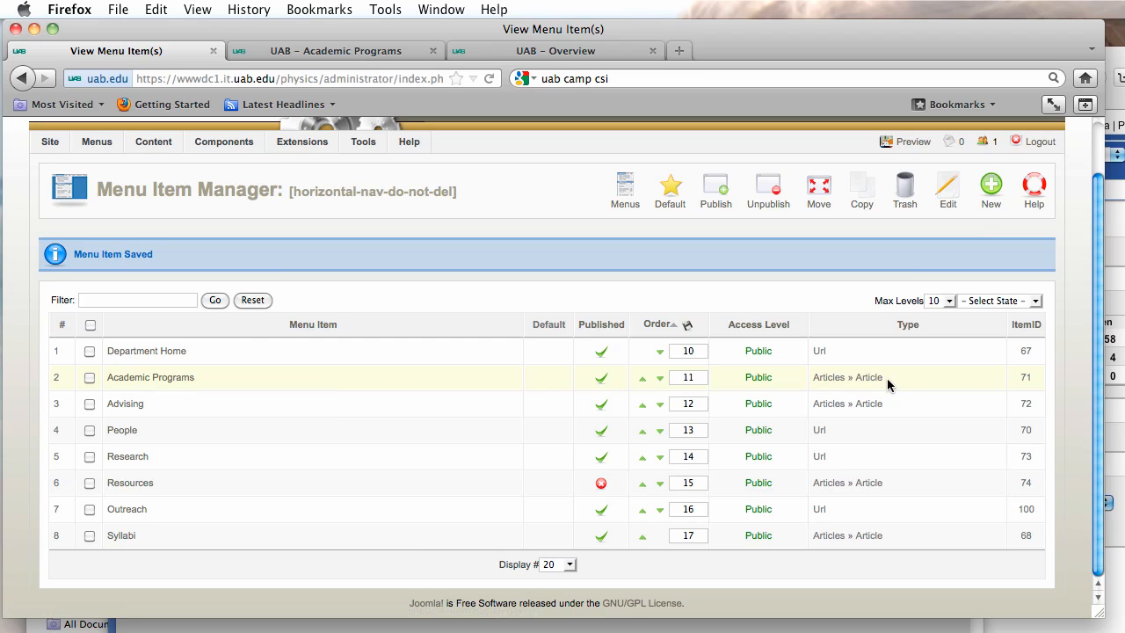
{"action": "left_click", "coordinate": [172, 384]}
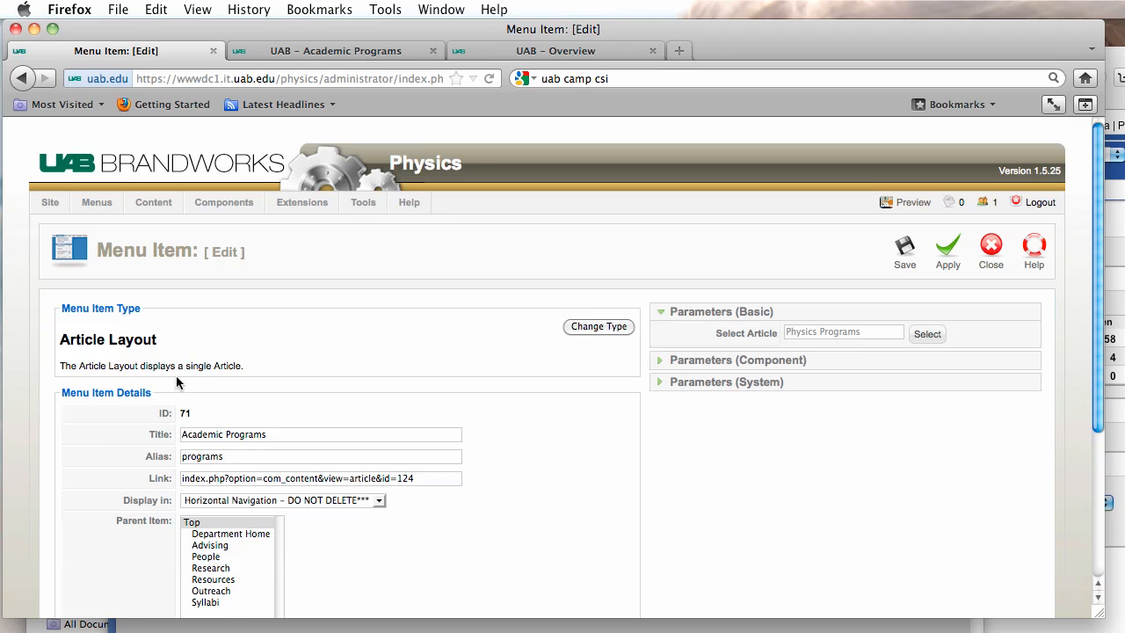
{"action": "scroll", "coordinate": [761, 468], "scroll_direction": "down", "scroll_amount": 5}
{"action": "scroll", "coordinate": [760, 475], "scroll_direction": "up", "scroll_amount": 5}
{"action": "left_click", "coordinate": [592, 326]}
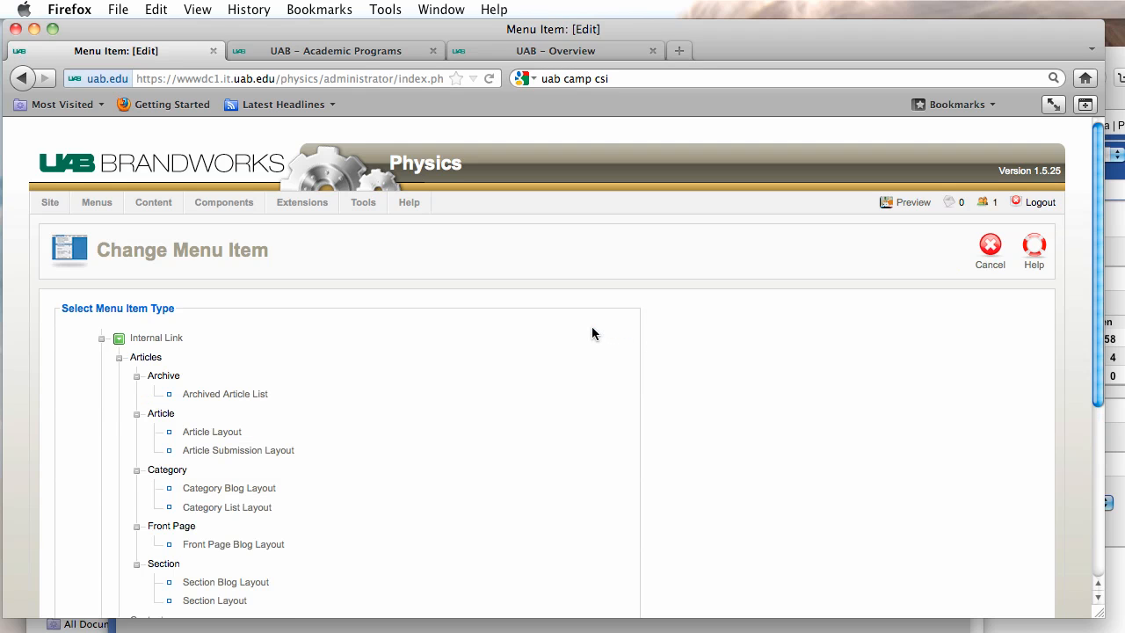
{"action": "left_click", "coordinate": [989, 248]}
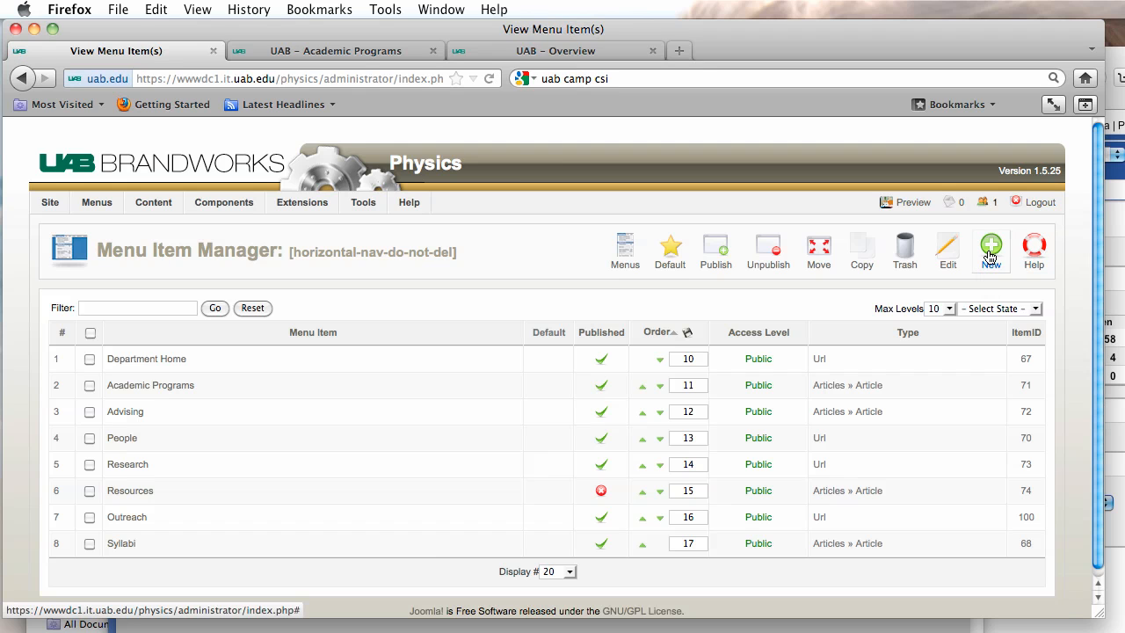
{"action": "left_click", "coordinate": [176, 384]}
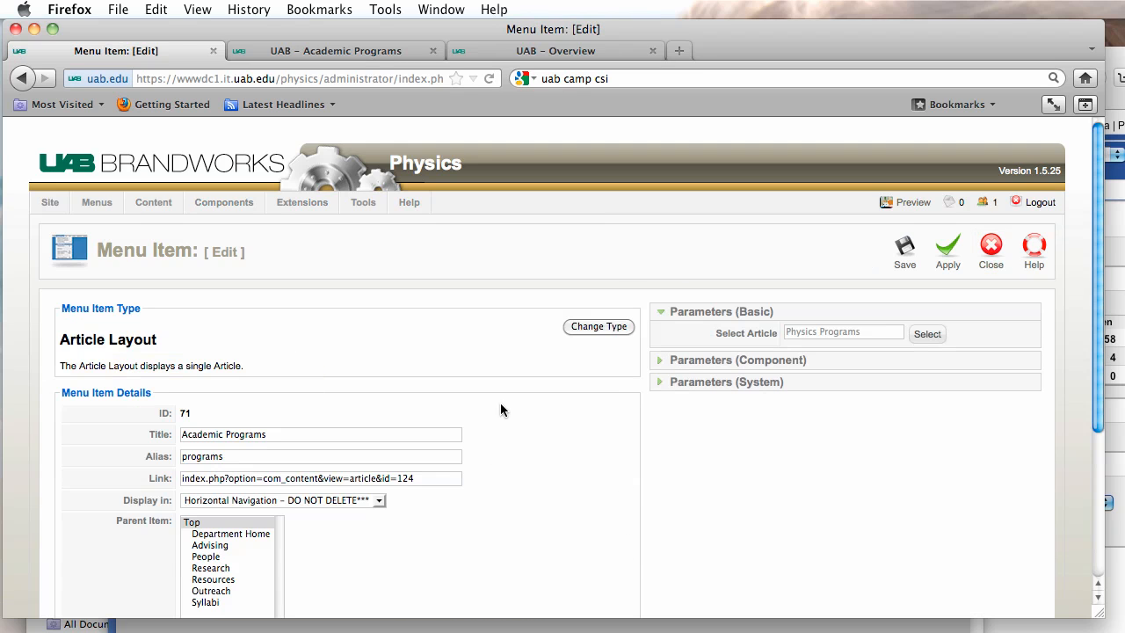
{"action": "left_click", "coordinate": [991, 248]}
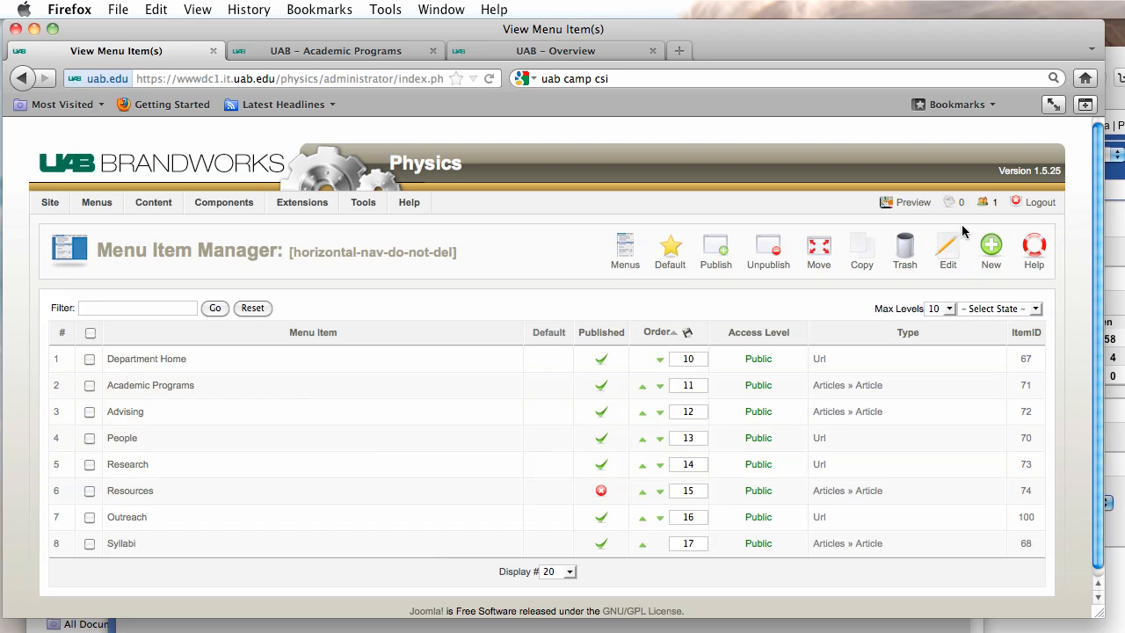
Create a new Alias menu item in Horizontal Navigation and title it Undergraduate.
{"action": "left_click", "coordinate": [991, 248]}
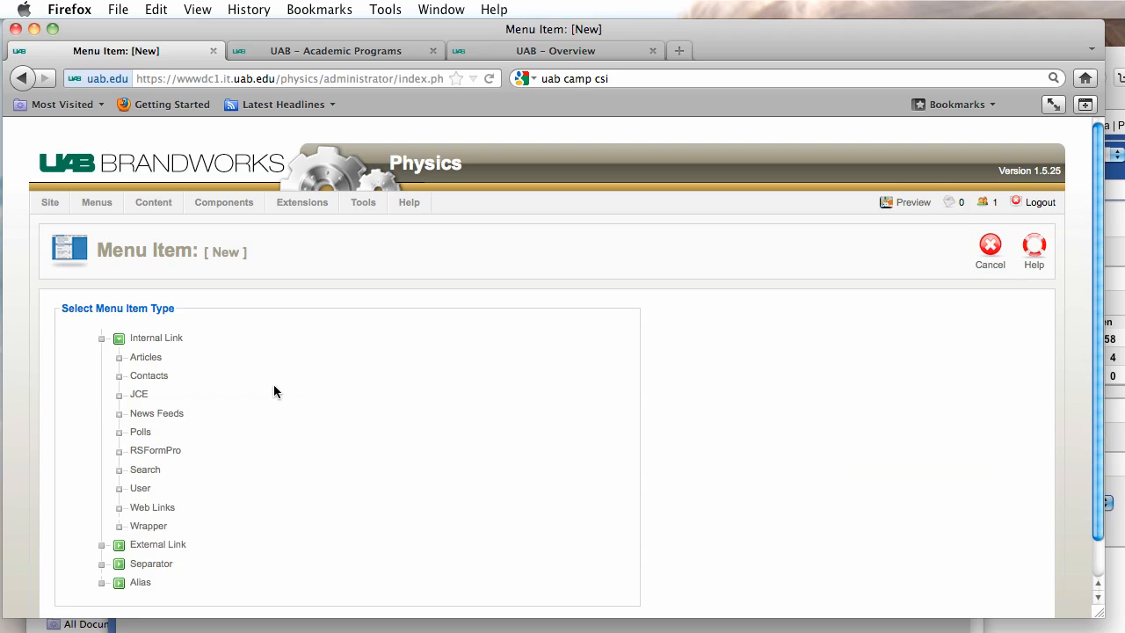
{"action": "scroll", "coordinate": [213, 384], "scroll_direction": "down", "scroll_amount": 1}
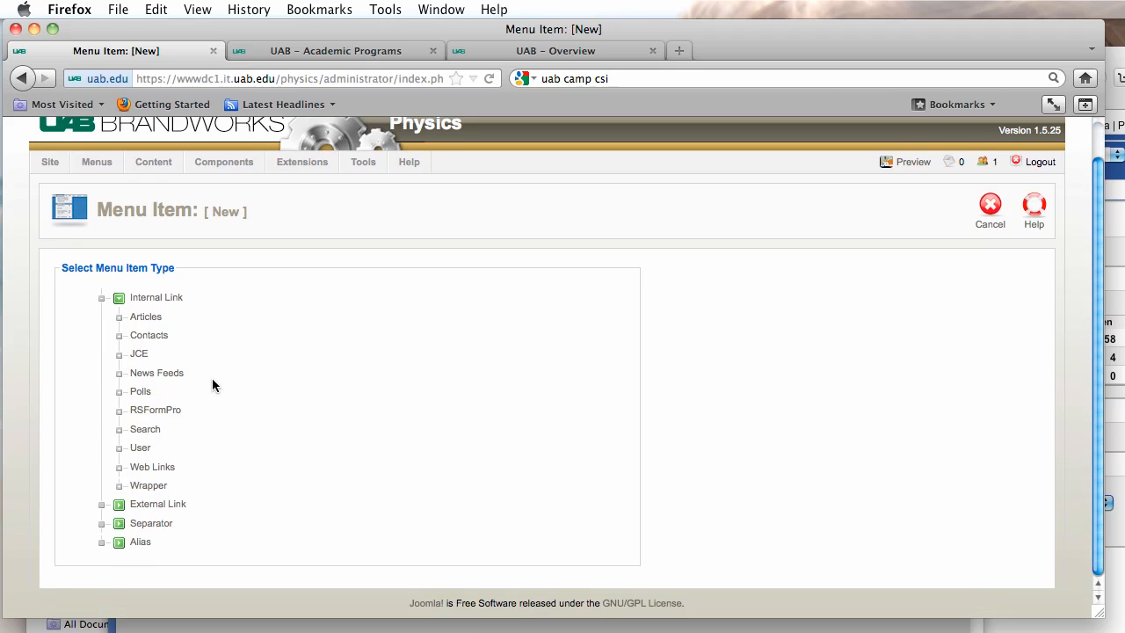
{"action": "left_click", "coordinate": [141, 543]}
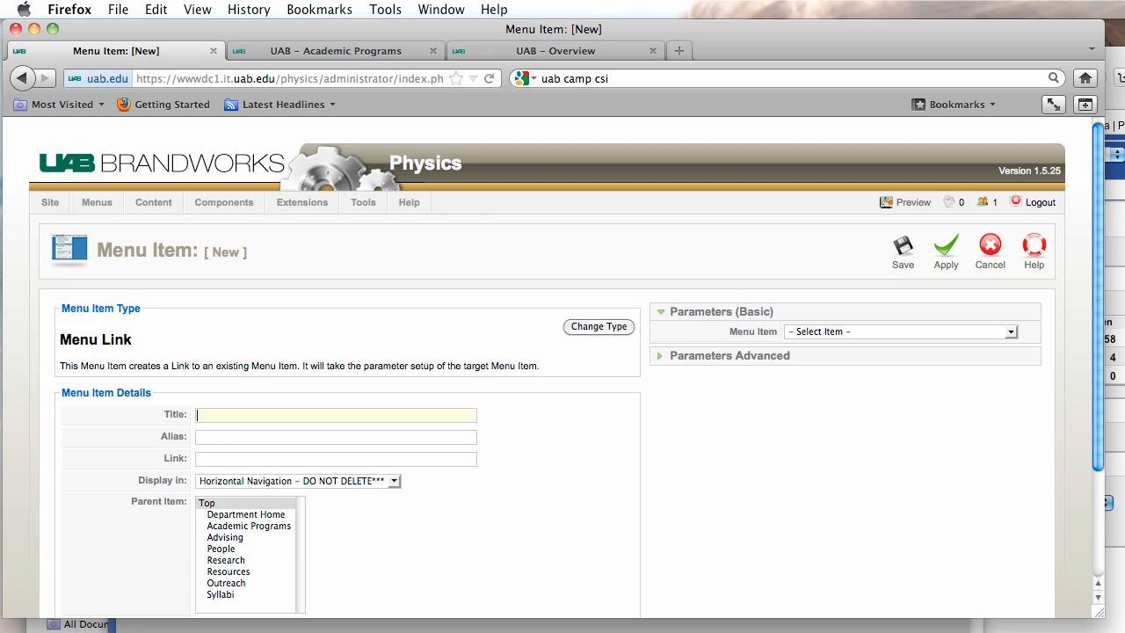
{"action": "key", "text": "super+Tab"}
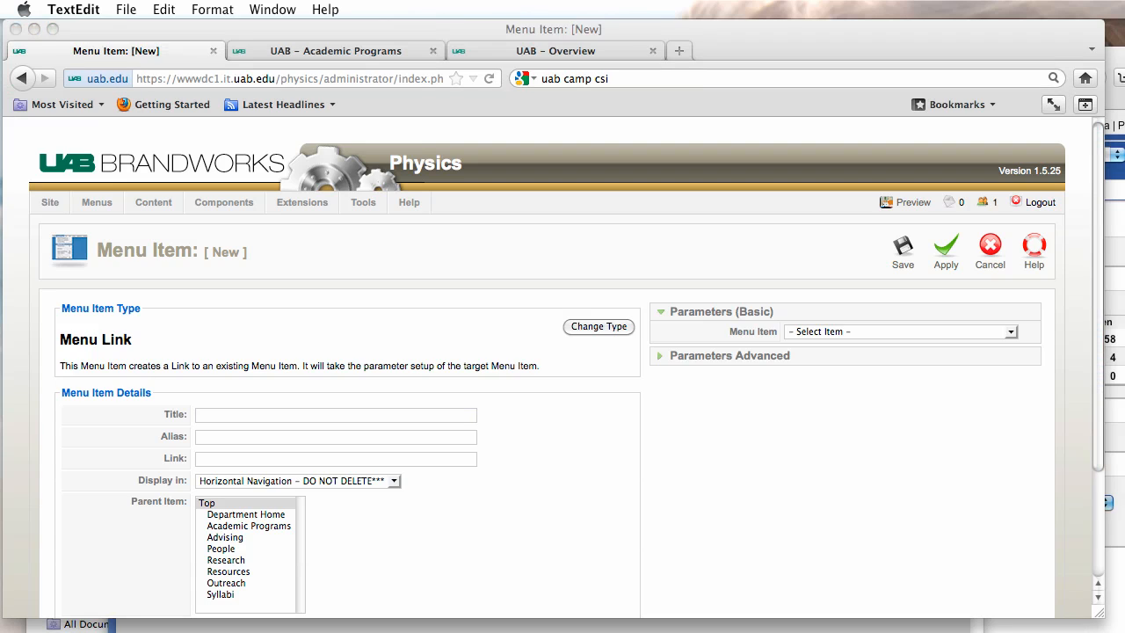
{"action": "left_click", "coordinate": [283, 414]}
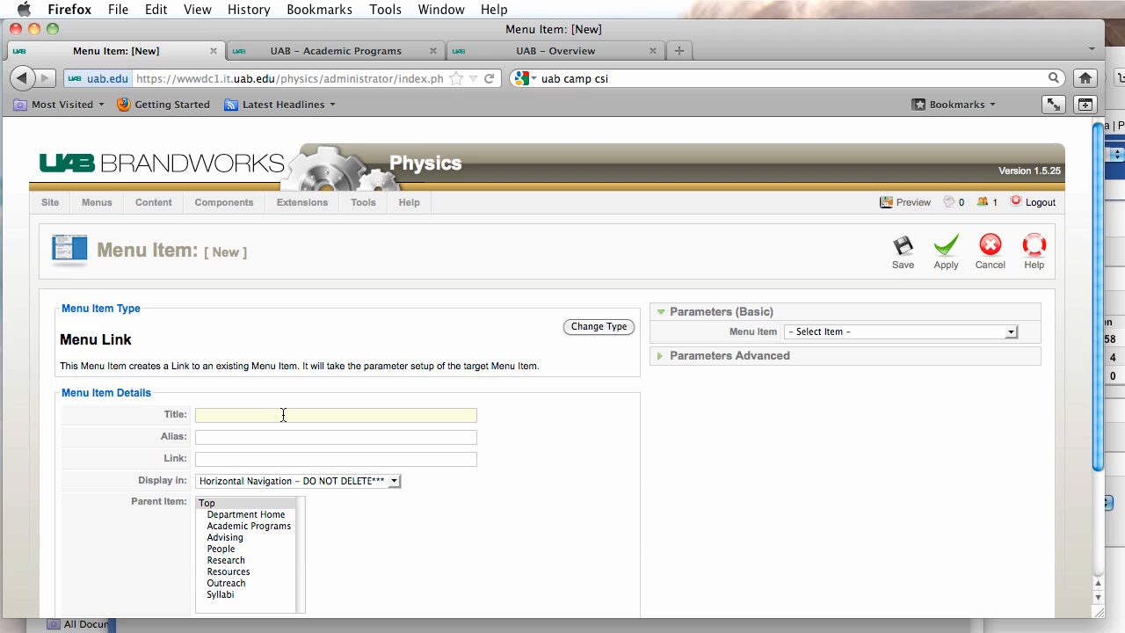
{"action": "type", "text": "Undergraduate"}
Link the Undergraduate alias to the Undergraduate Programs item of the Undergraduate Sidebar menu.
{"action": "left_click", "coordinate": [837, 332]}
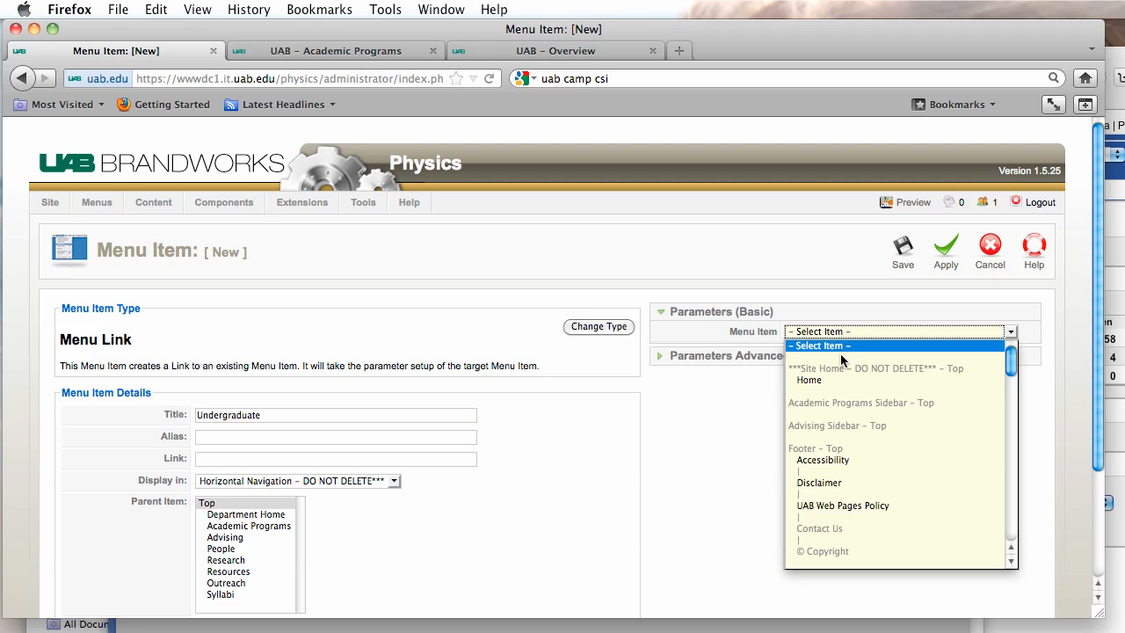
{"action": "scroll", "coordinate": [841, 358], "scroll_direction": "down", "scroll_amount": 10}
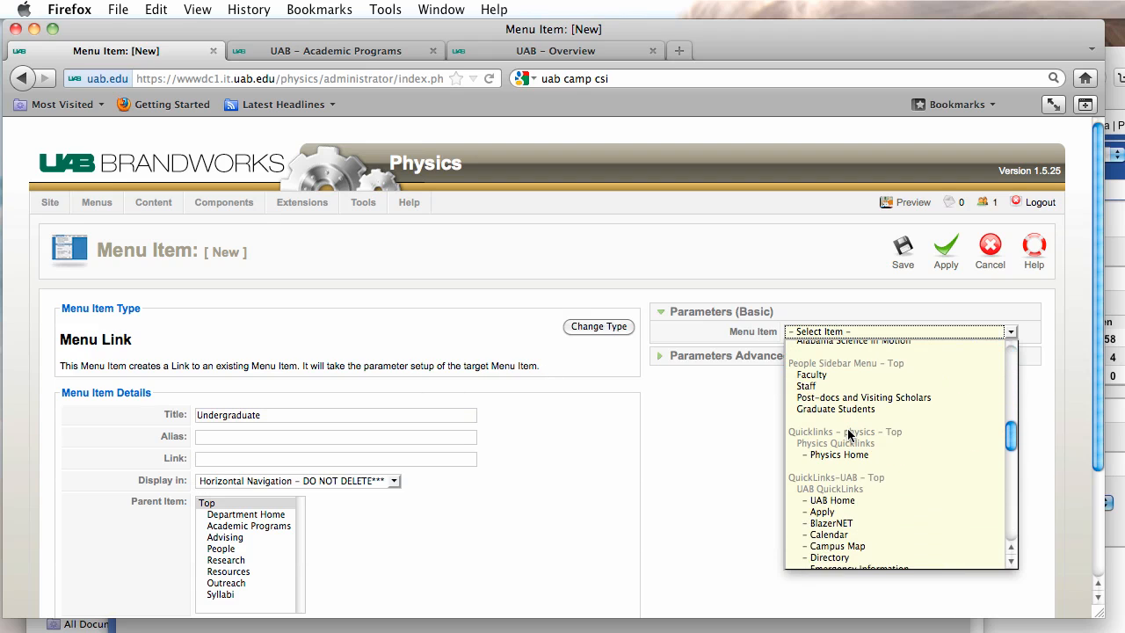
{"action": "scroll", "coordinate": [849, 434], "scroll_direction": "down", "scroll_amount": 5}
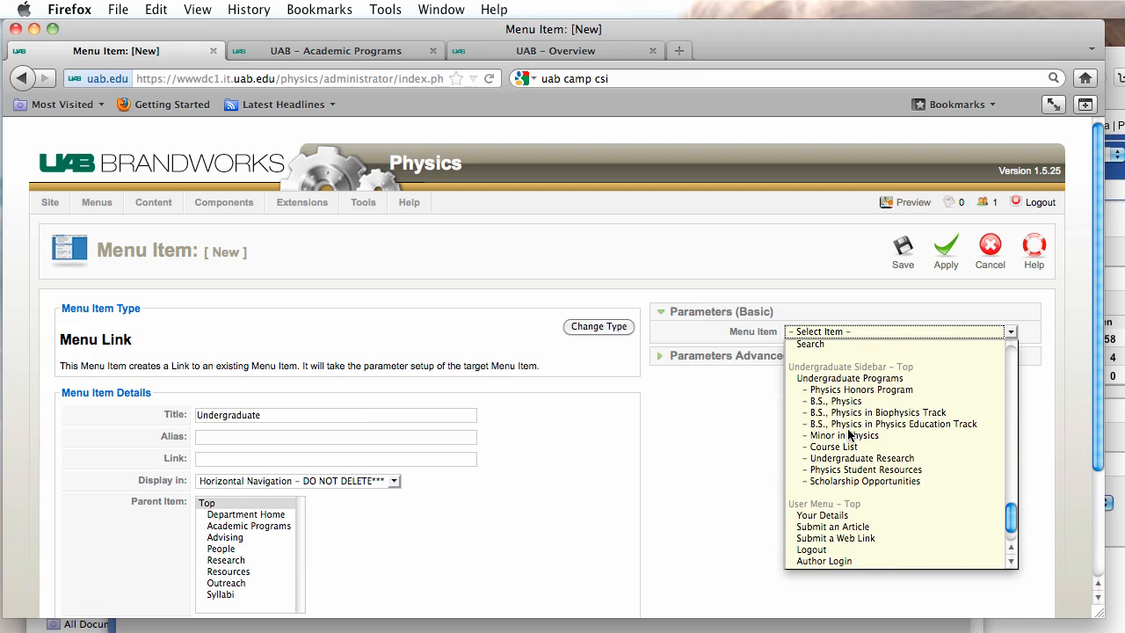
{"action": "left_click", "coordinate": [840, 378]}
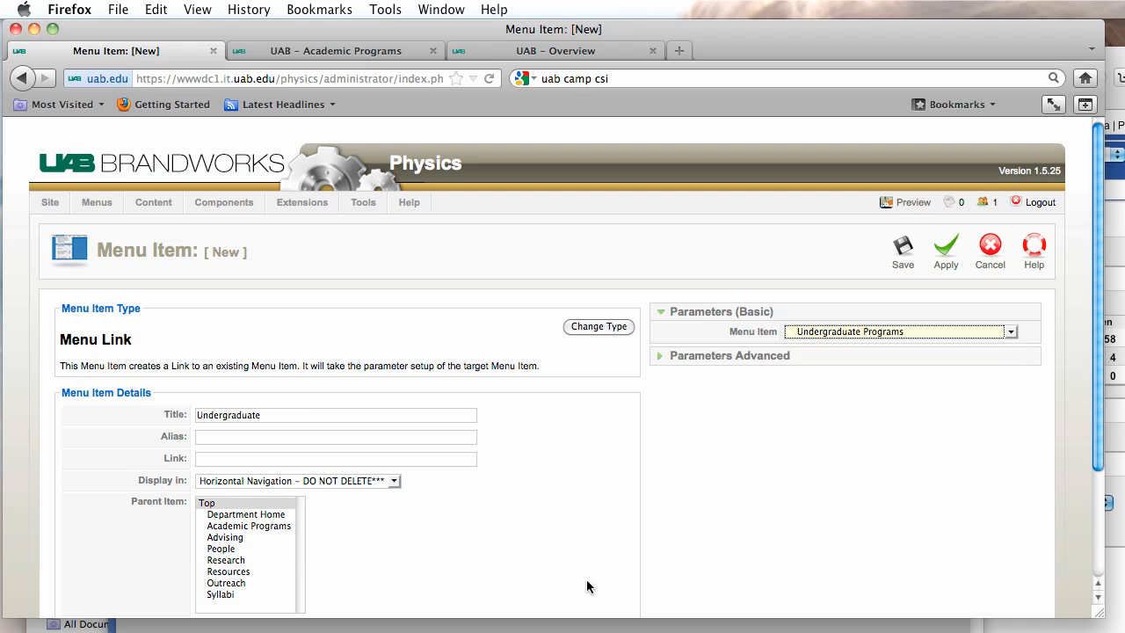
Make Academic Programs the parent item of the Undergraduate alias and save the new menu item.
{"action": "scroll", "coordinate": [586, 579], "scroll_direction": "down", "scroll_amount": 3}
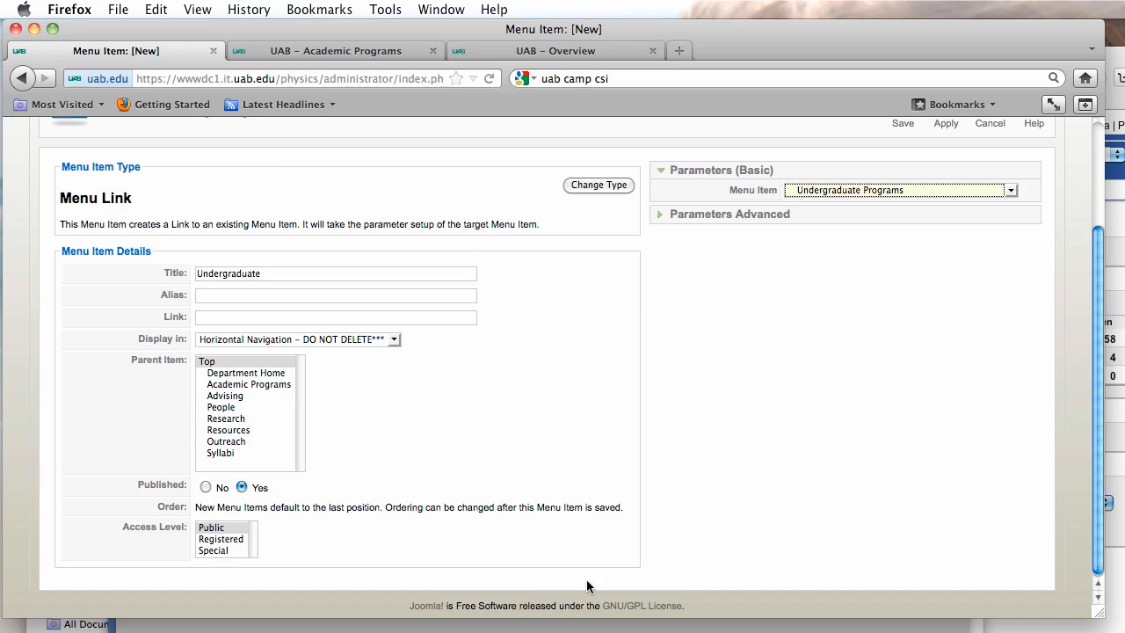
{"action": "left_click", "coordinate": [253, 385]}
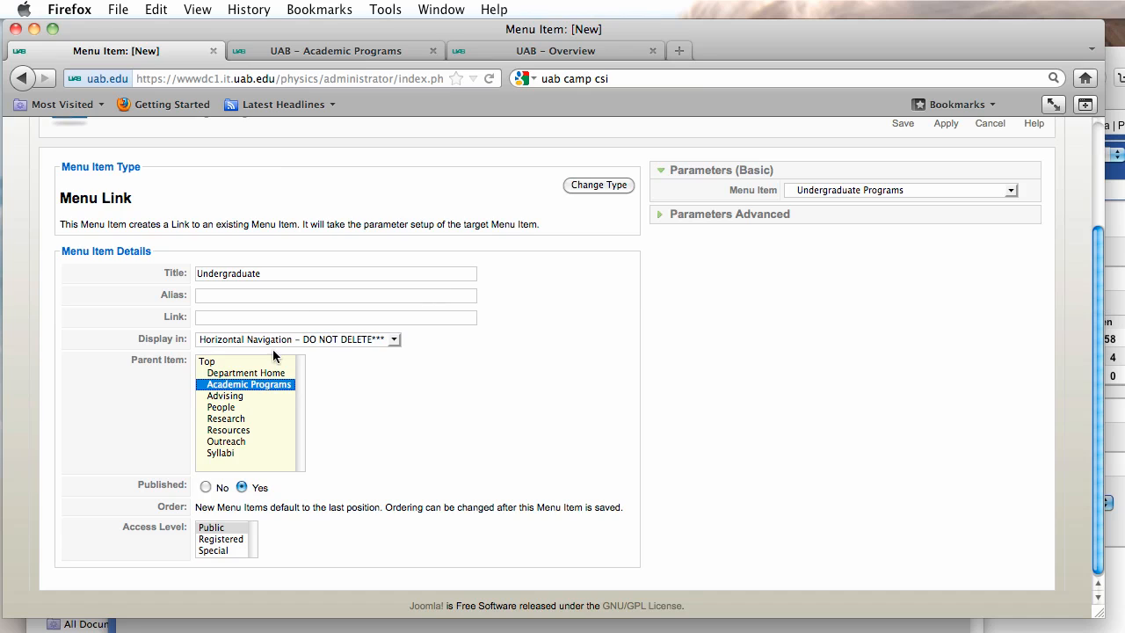
{"action": "left_click", "coordinate": [338, 49]}
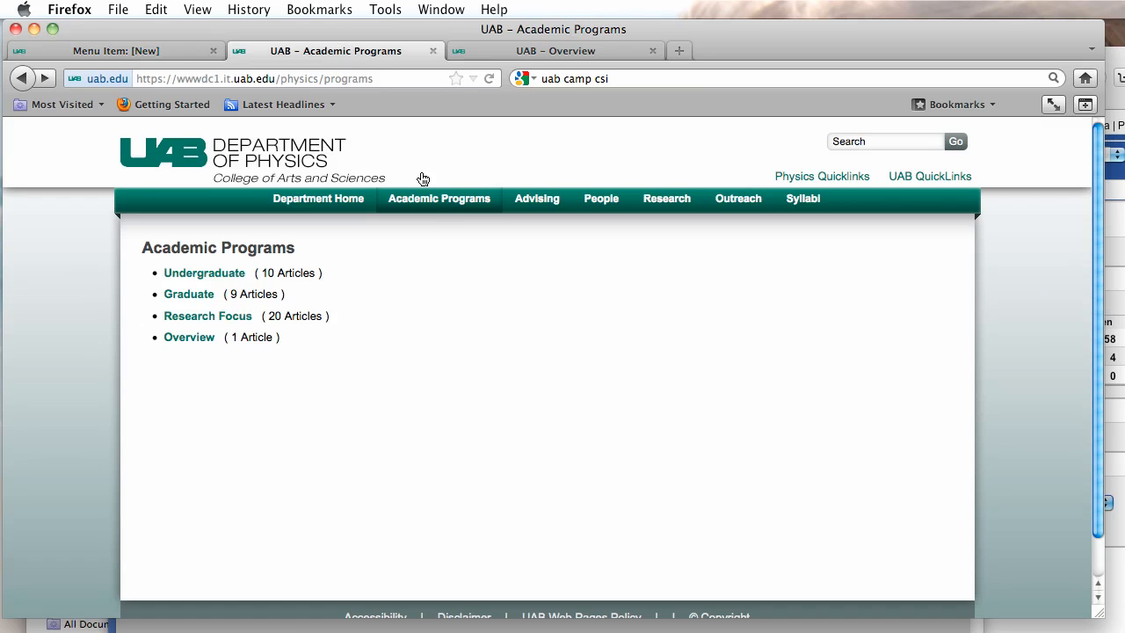
{"action": "left_click", "coordinate": [97, 48]}
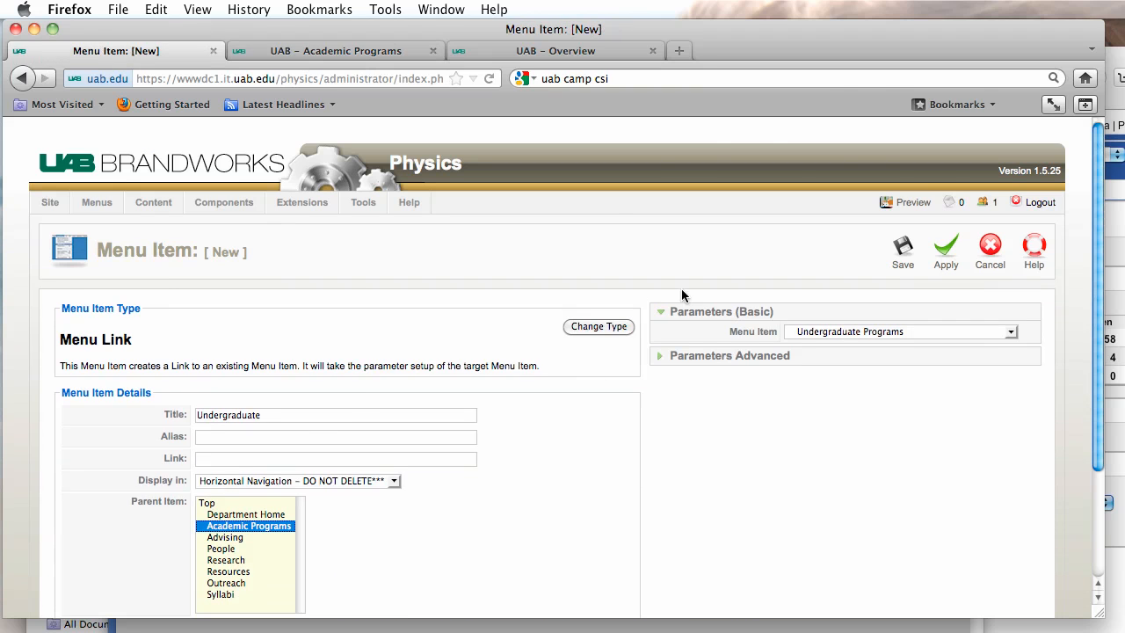
{"action": "left_click", "coordinate": [901, 256]}
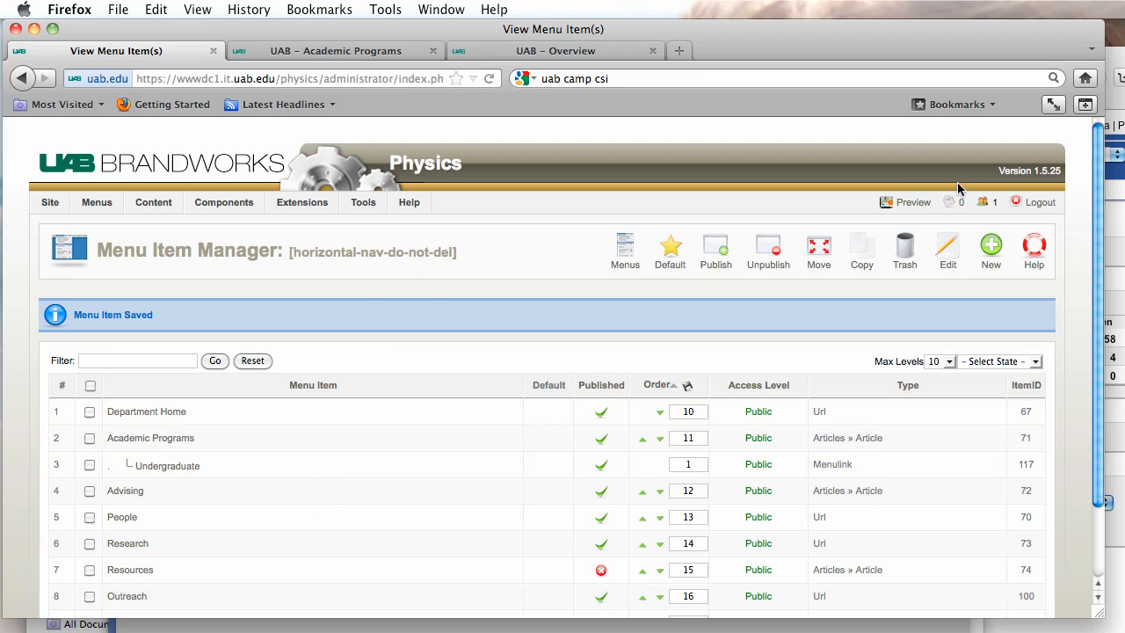
Preview the site and check Undergraduate under Academic Programs, plus the sidebar links Physics Honors Program, Course List and Physics Student Resources.
{"action": "left_click", "coordinate": [905, 204]}
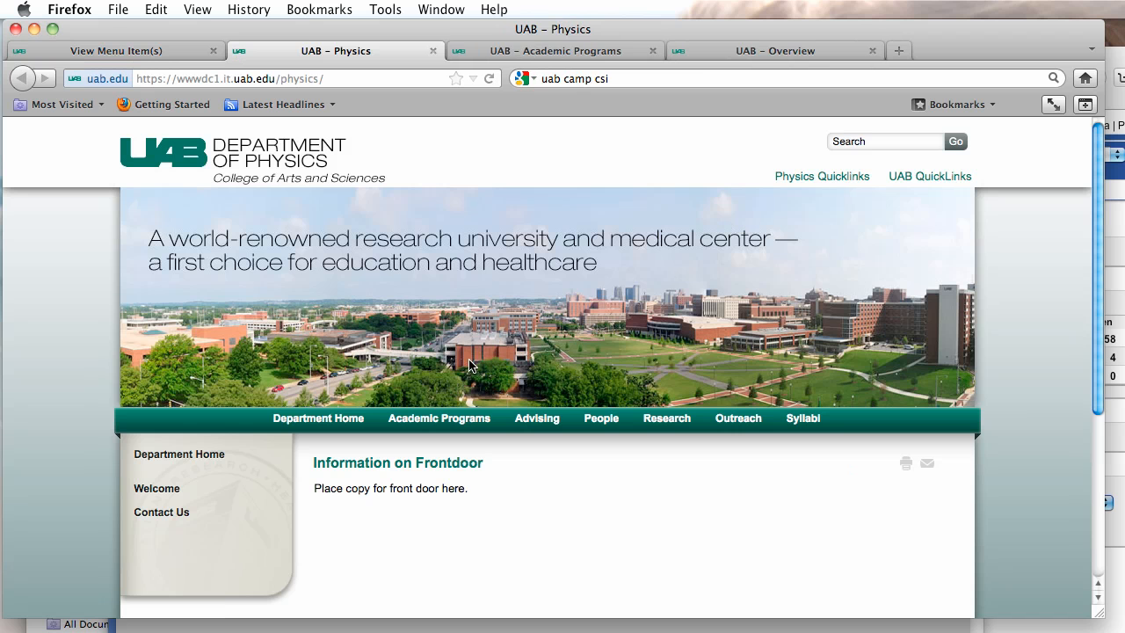
{"action": "mouse_move", "coordinate": [440, 418]}
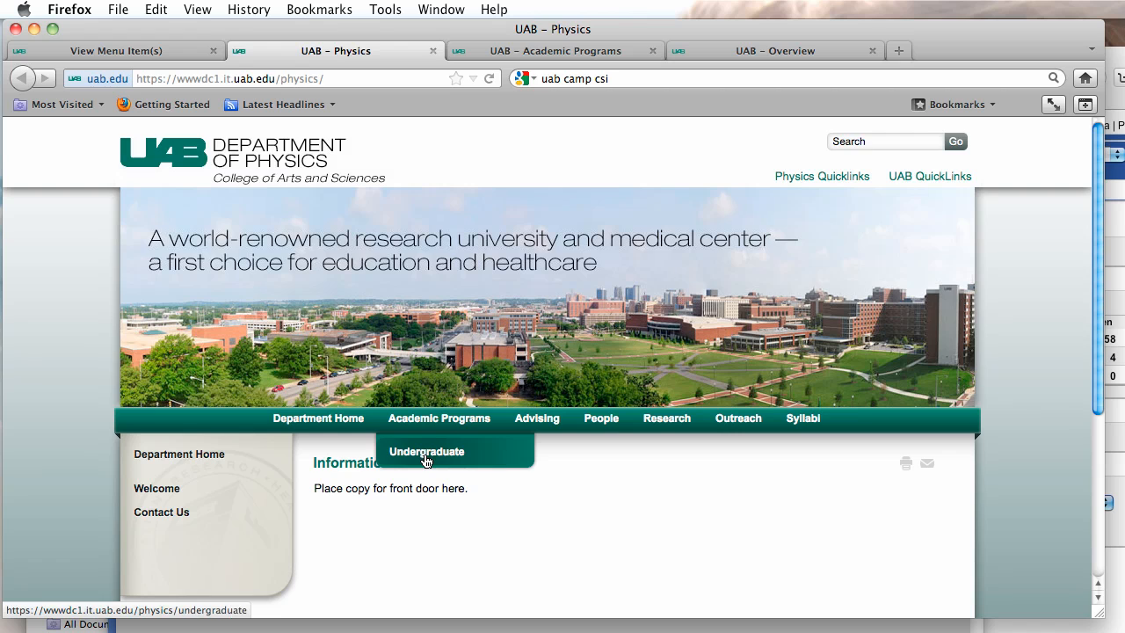
{"action": "left_click", "coordinate": [427, 452]}
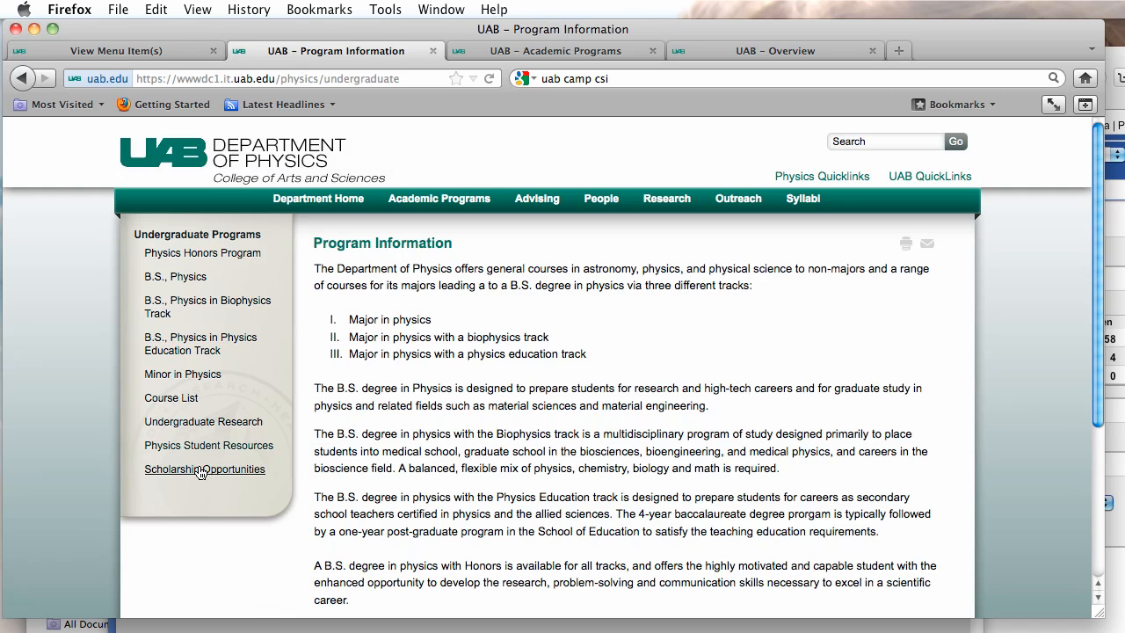
{"action": "left_click", "coordinate": [154, 255]}
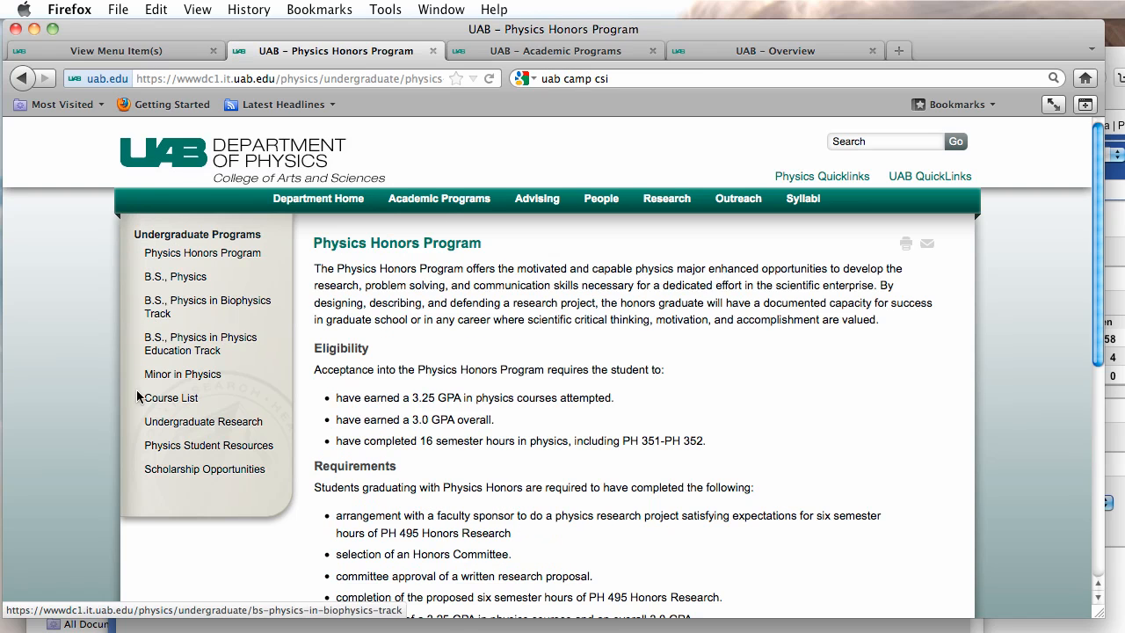
{"action": "left_click", "coordinate": [180, 399]}
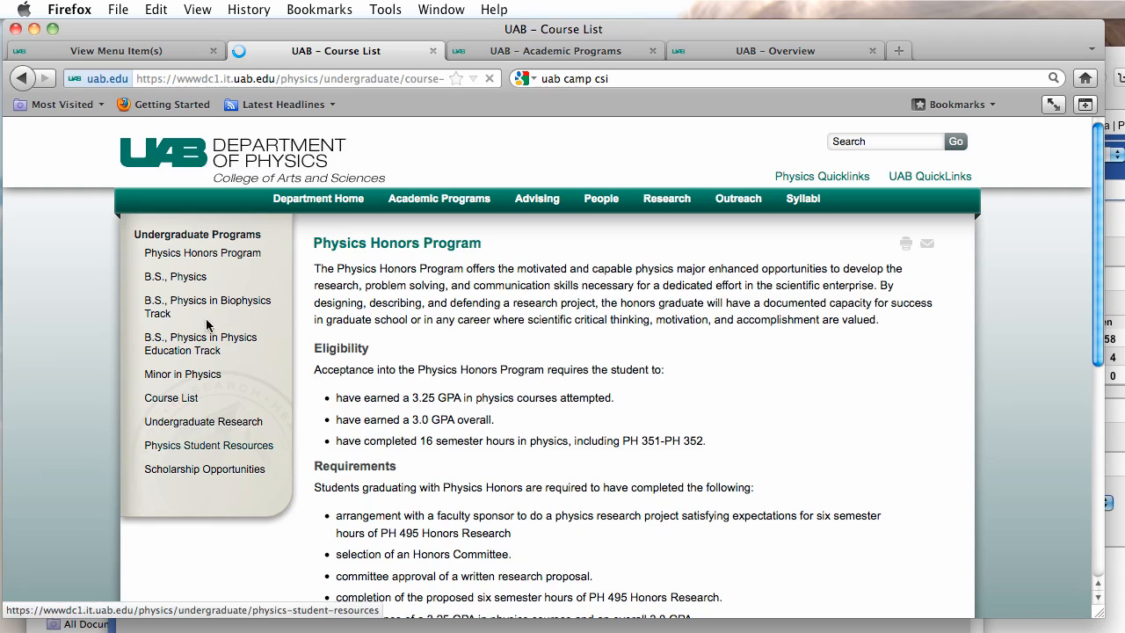
{"action": "left_click", "coordinate": [156, 446]}
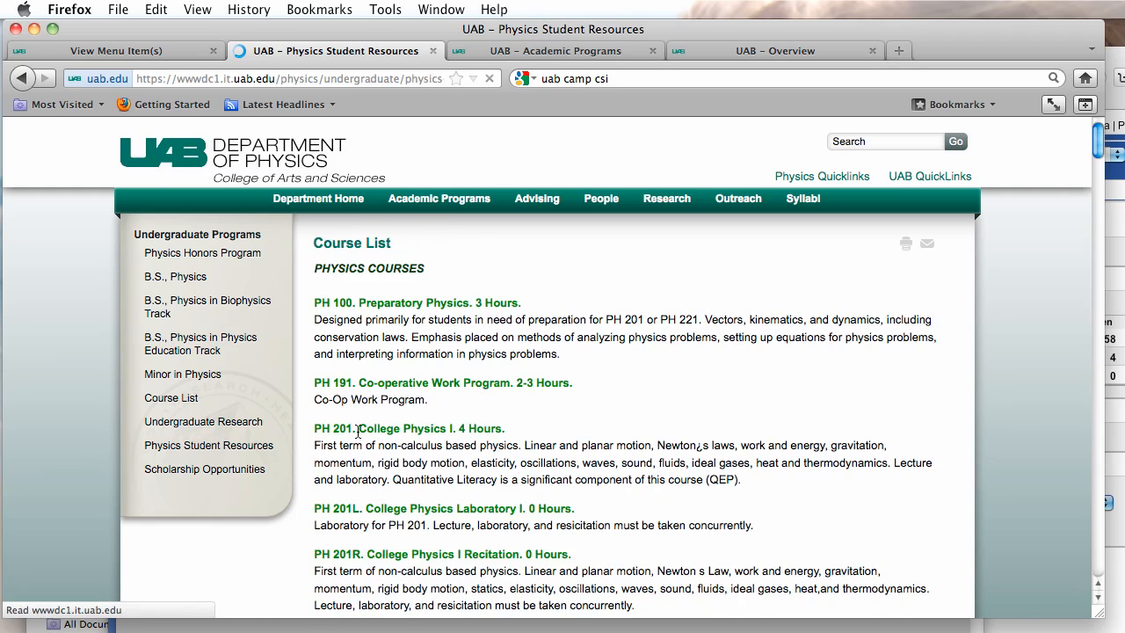